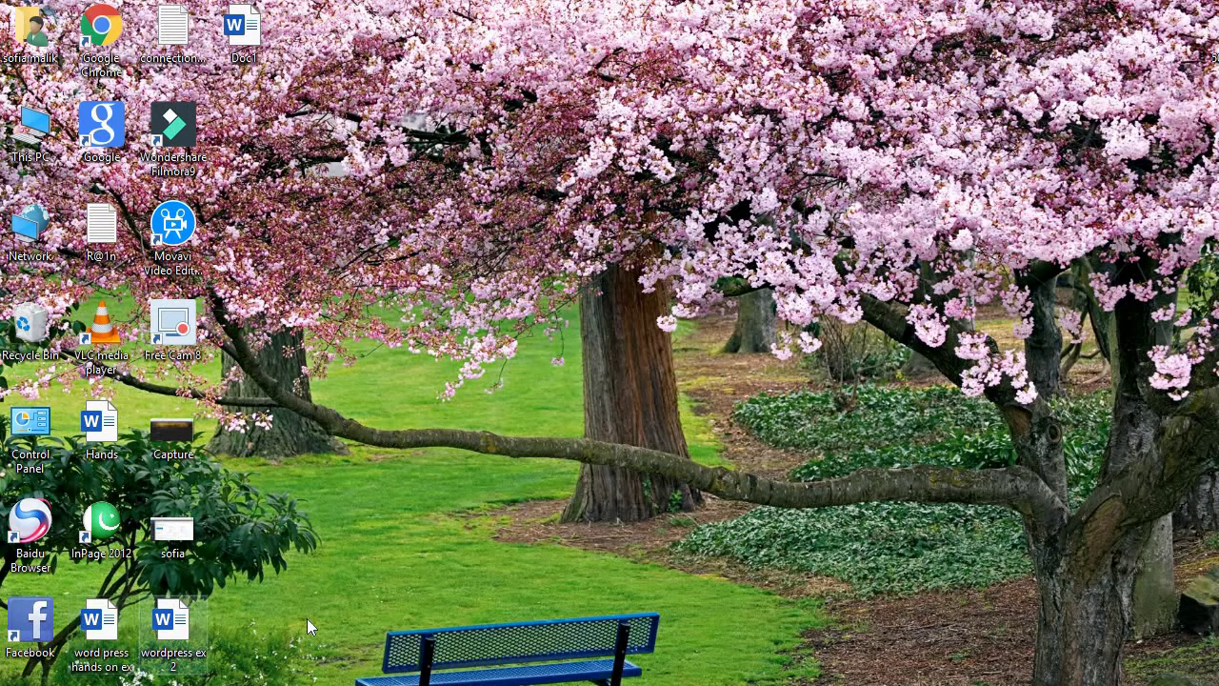
- Bring the 'Dashboard ‹ Fashion designer sofia' Chrome window to the front
mouse_move(855, 685)
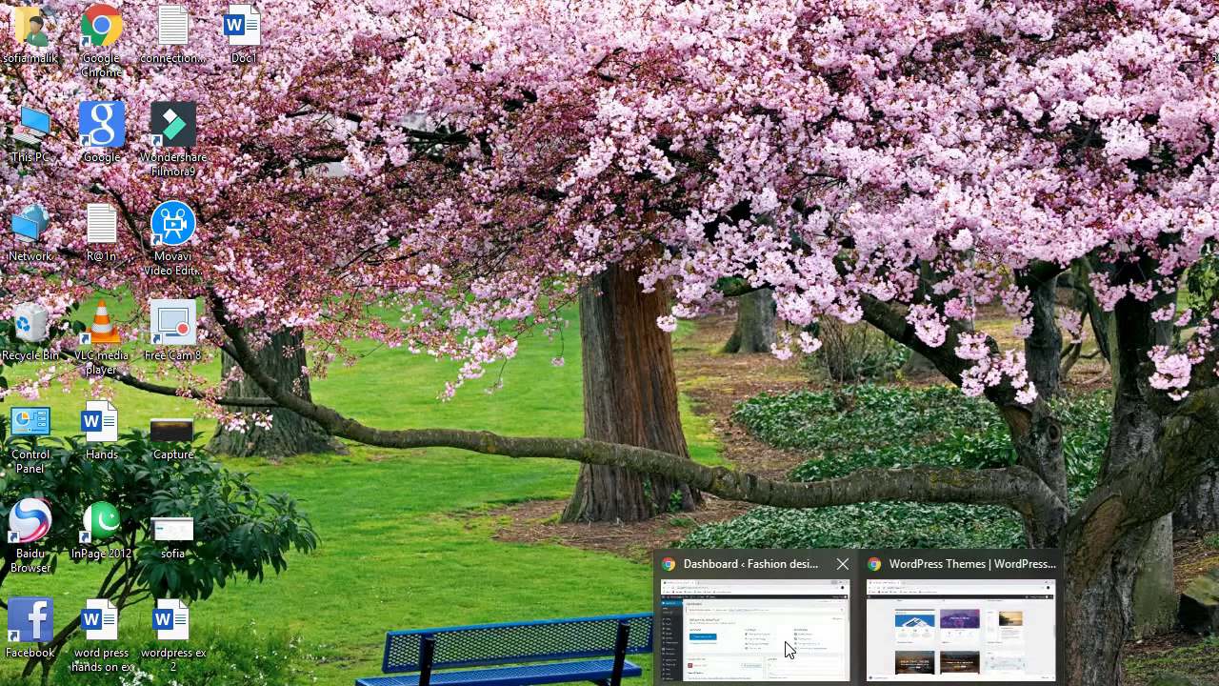
left_click(786, 647)
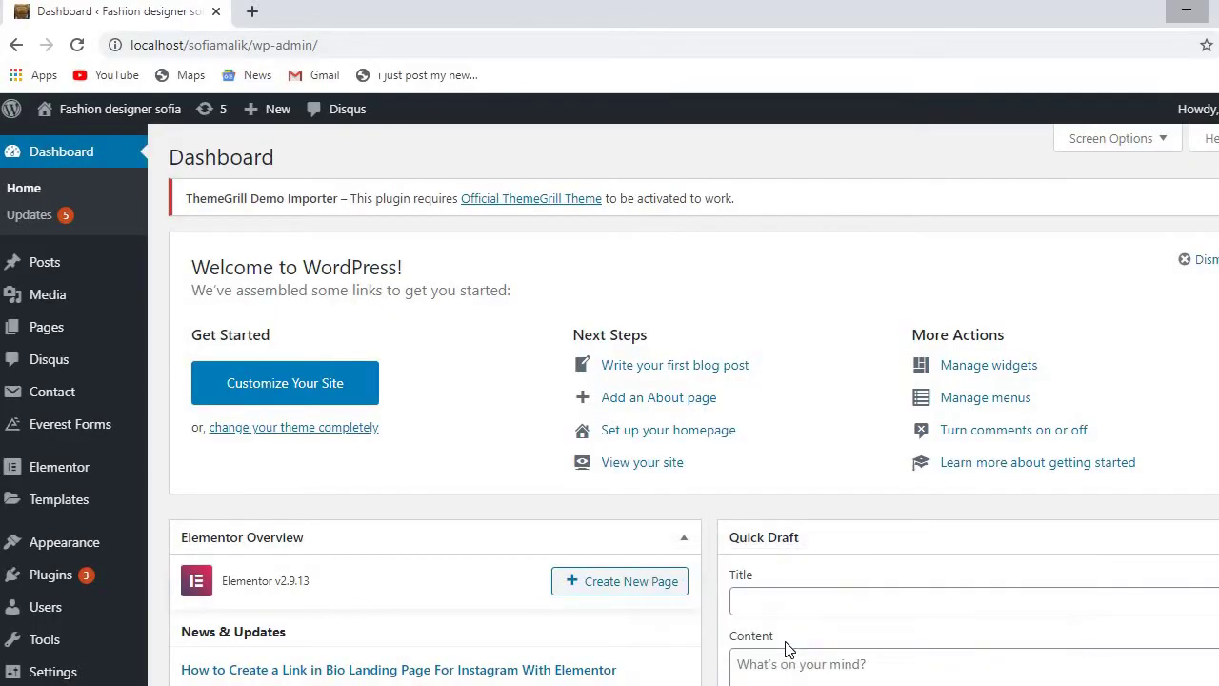
- View the live site and scroll down through its front-page posts and sidebar widgets
left_click(127, 107)
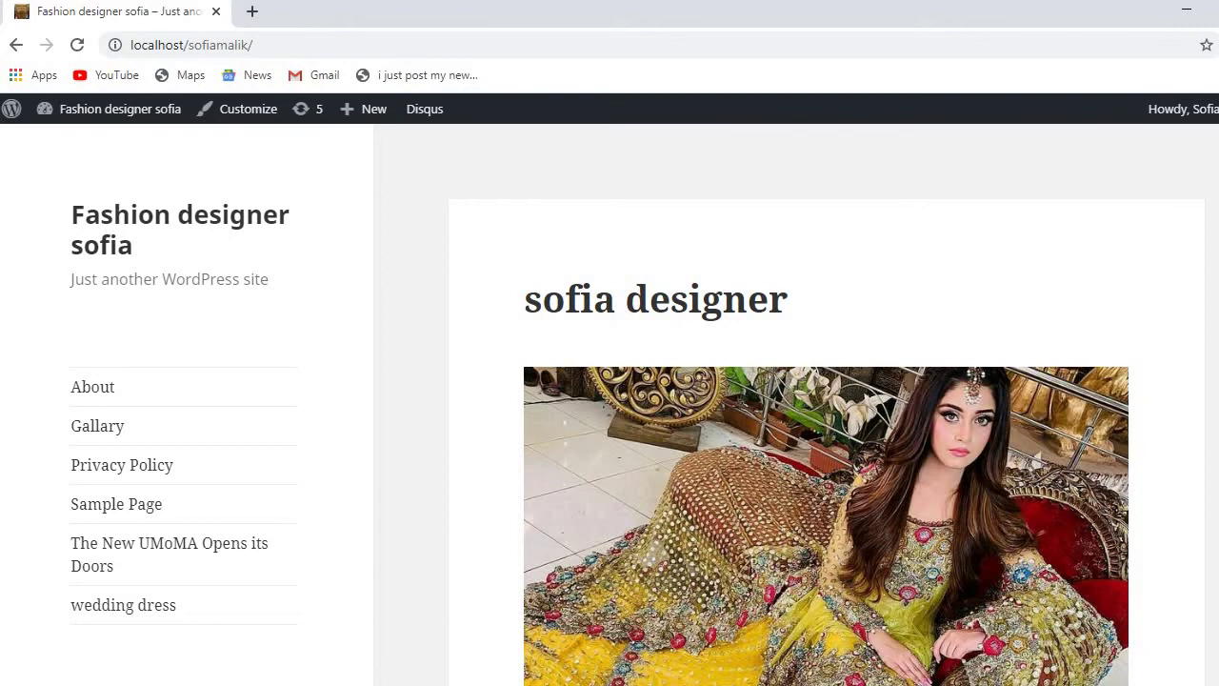
scroll(609, 419, "down", 3)
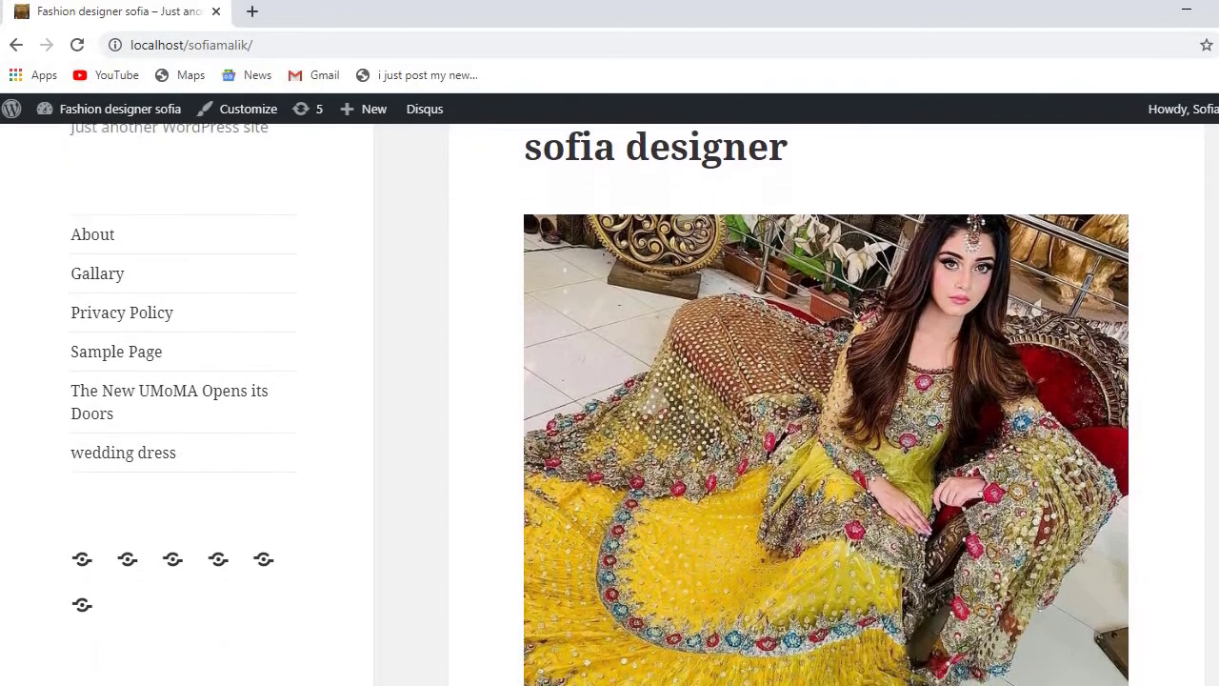
scroll(429, 275, "down", 7)
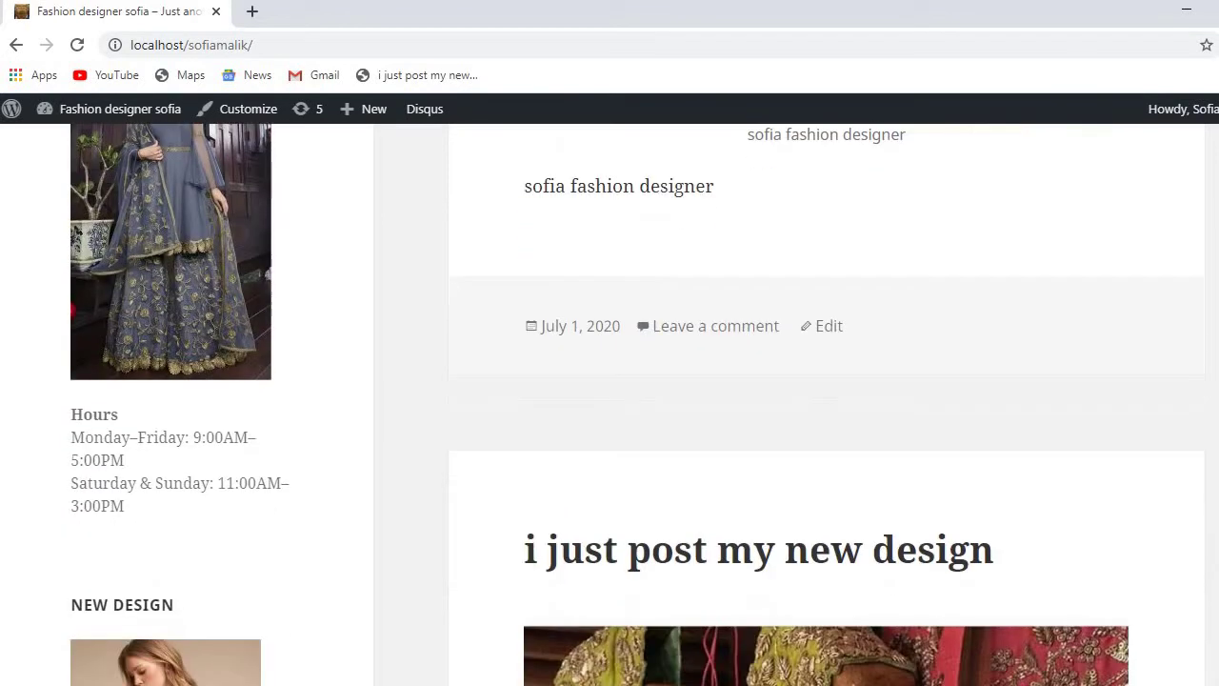
mouse_move(121, 120)
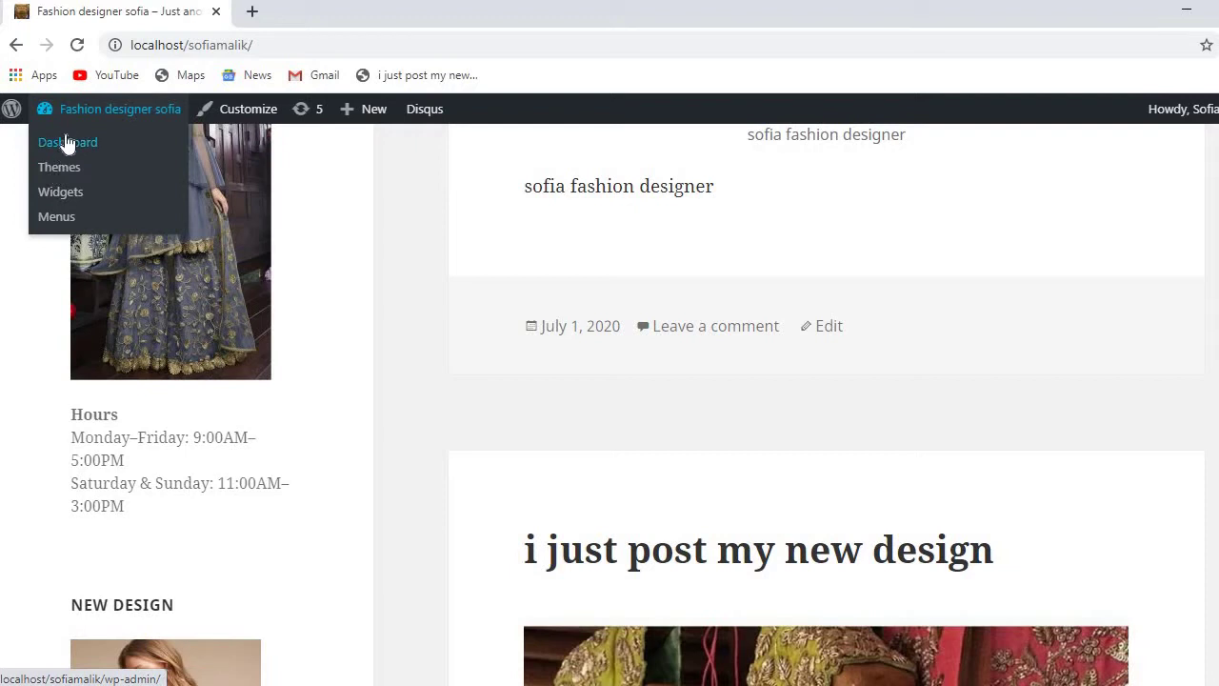
- Return to the Dashboard and open Appearance > Themes listing the 10 installed themes
left_click(67, 142)
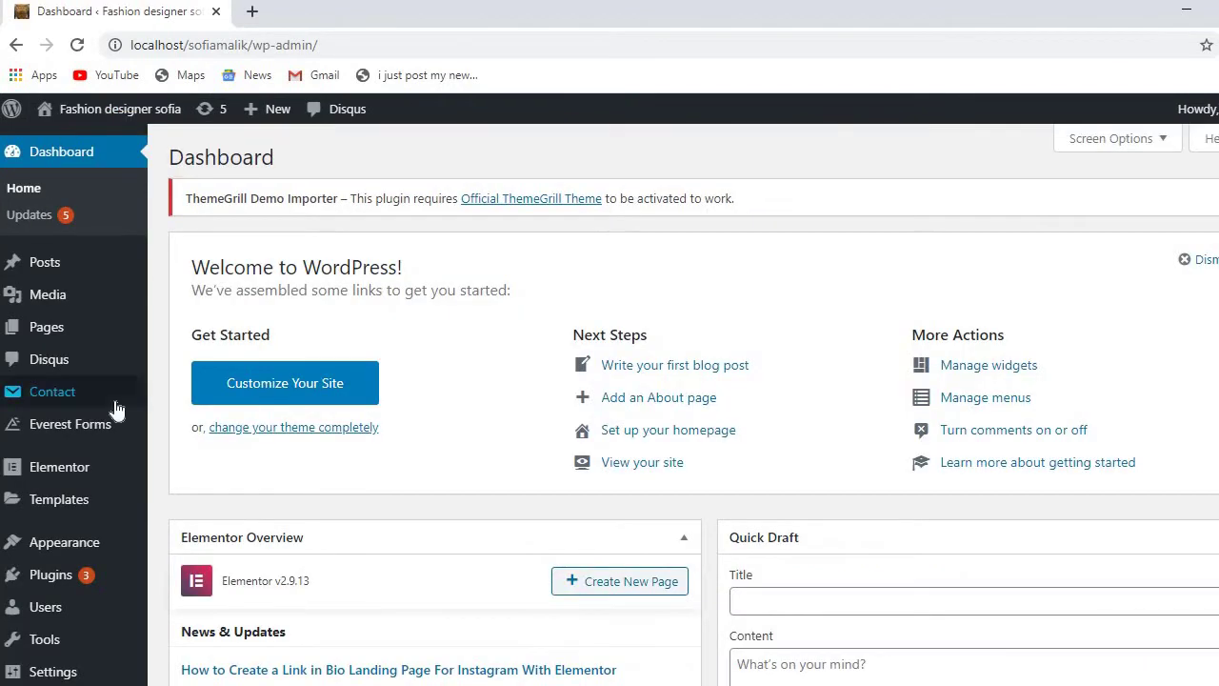
mouse_move(115, 407)
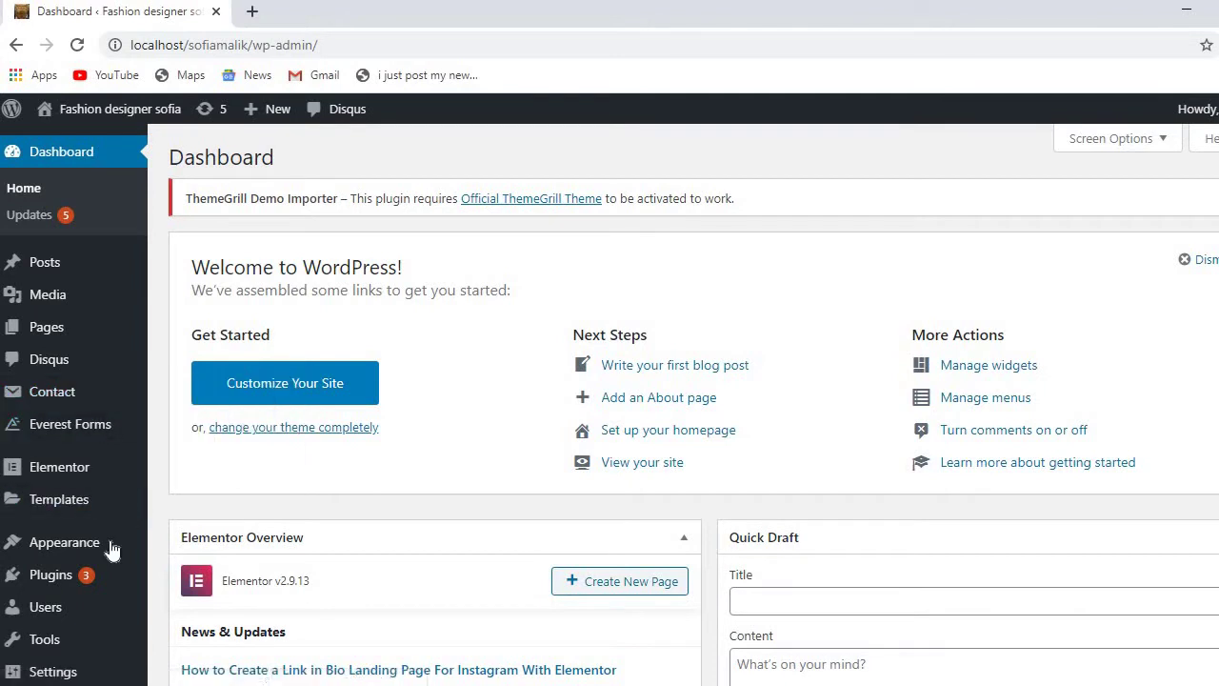
mouse_move(94, 548)
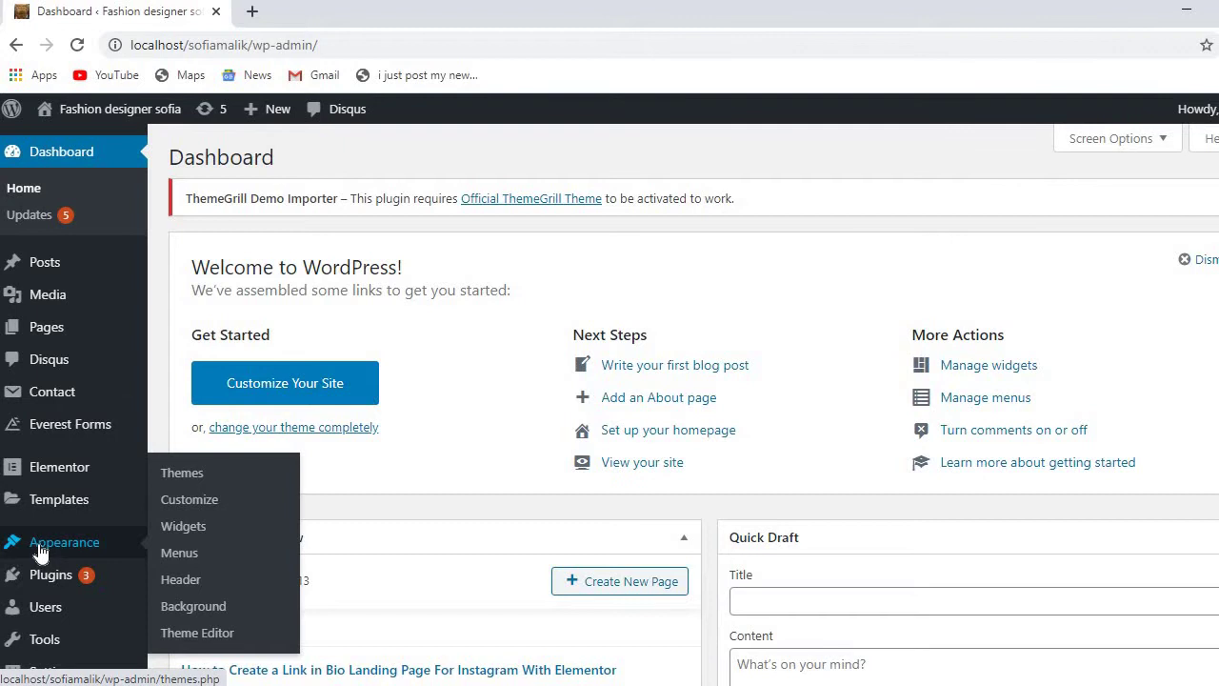
left_click(181, 474)
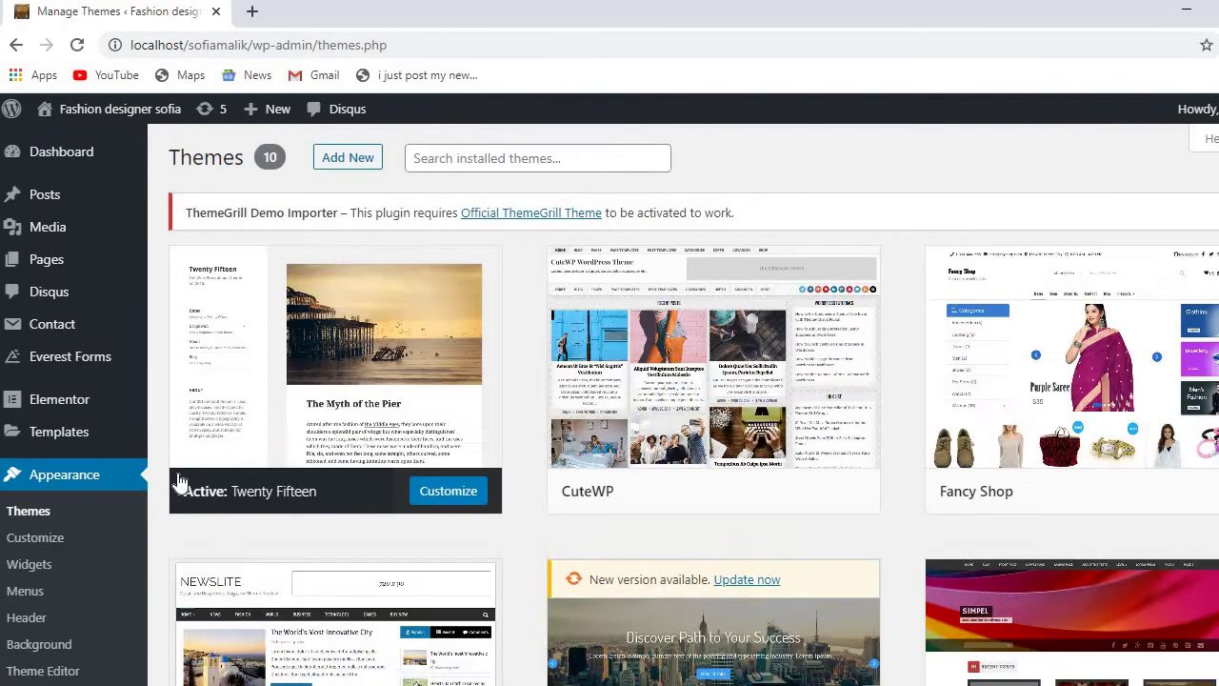
mouse_move(700, 447)
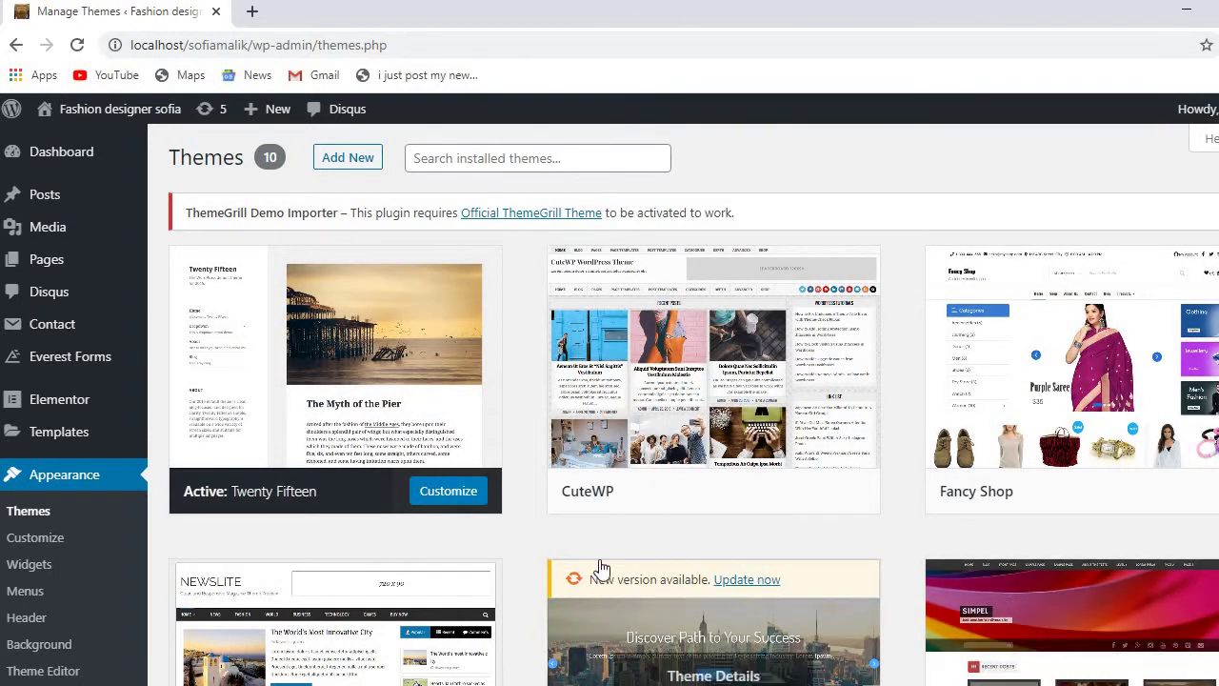
mouse_move(258, 430)
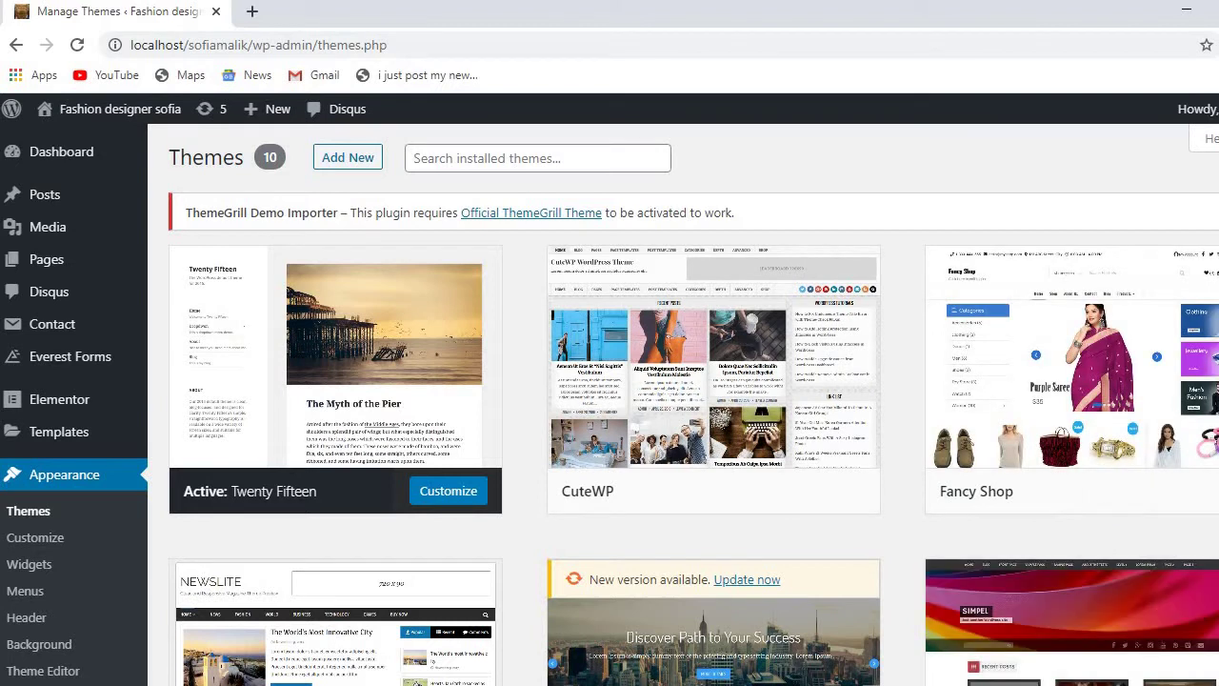
scroll(610, 404, "down", 4)
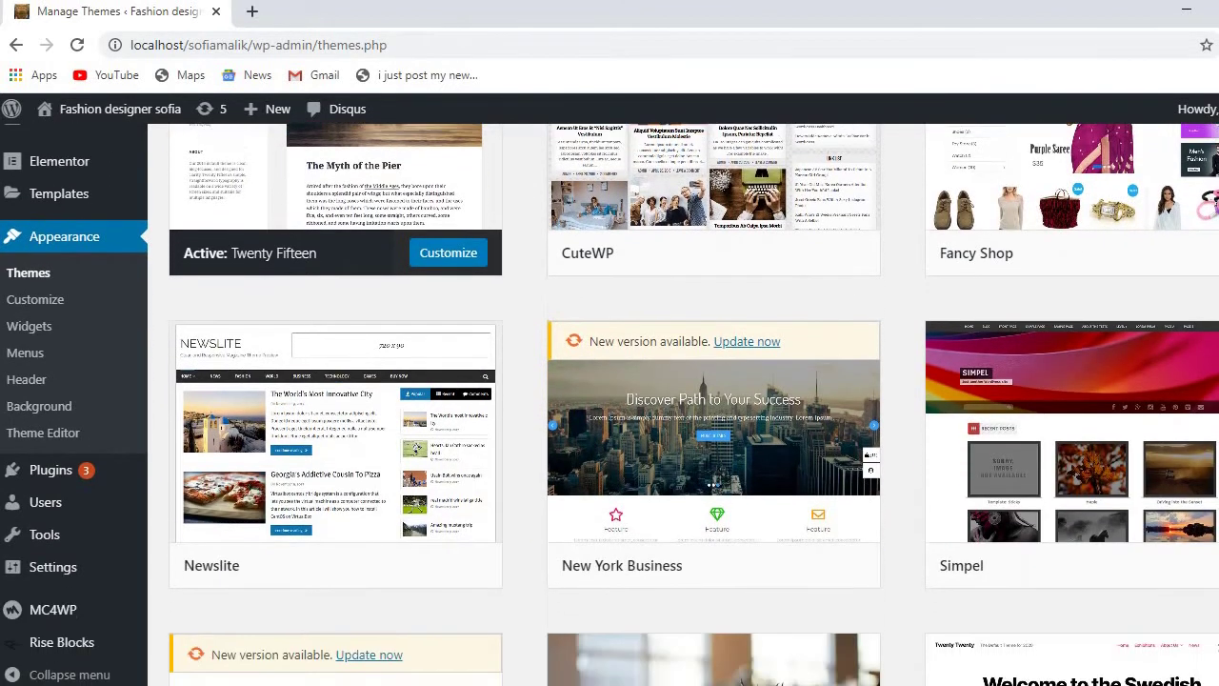
- Scroll down to the Twenty Seventeen card and reveal its Activate and Live Preview buttons
scroll(609, 404, "down", 3)
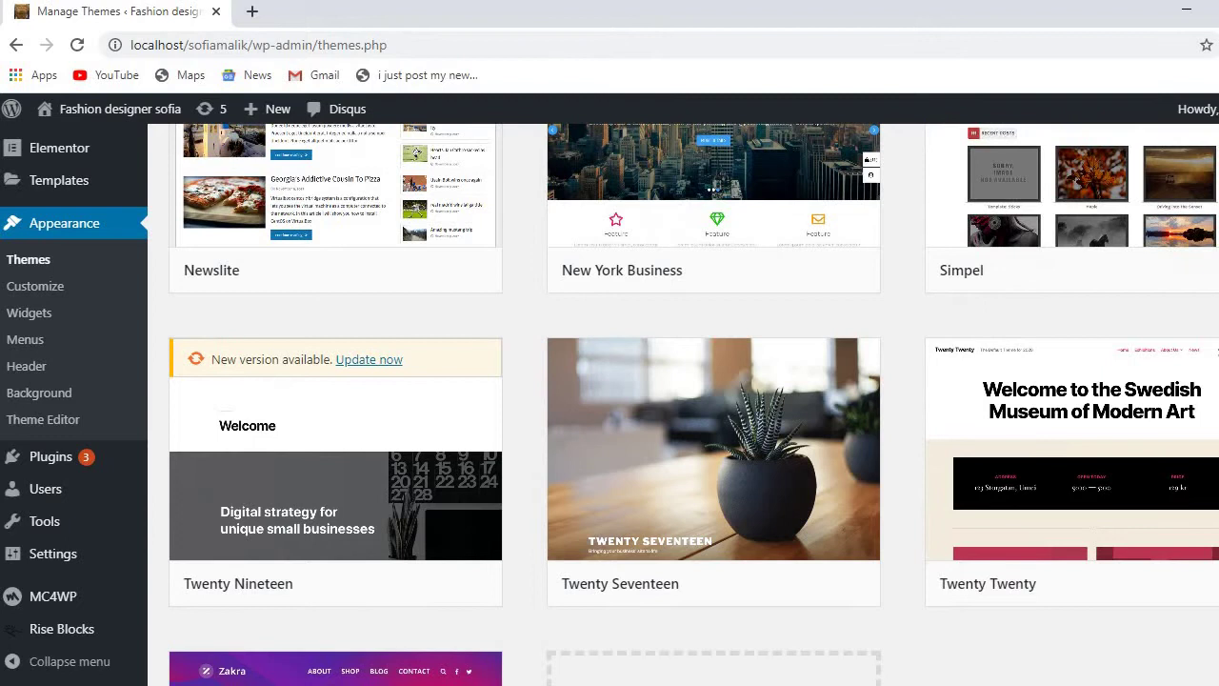
scroll(609, 404, "down", 2)
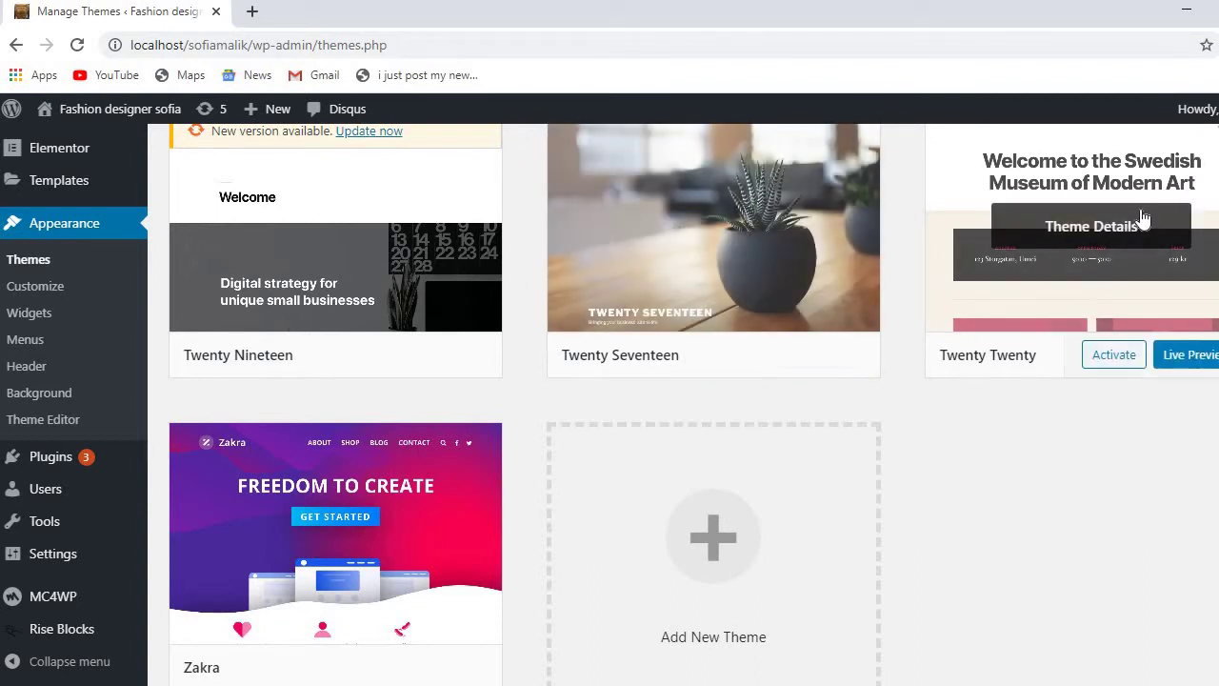
mouse_move(729, 277)
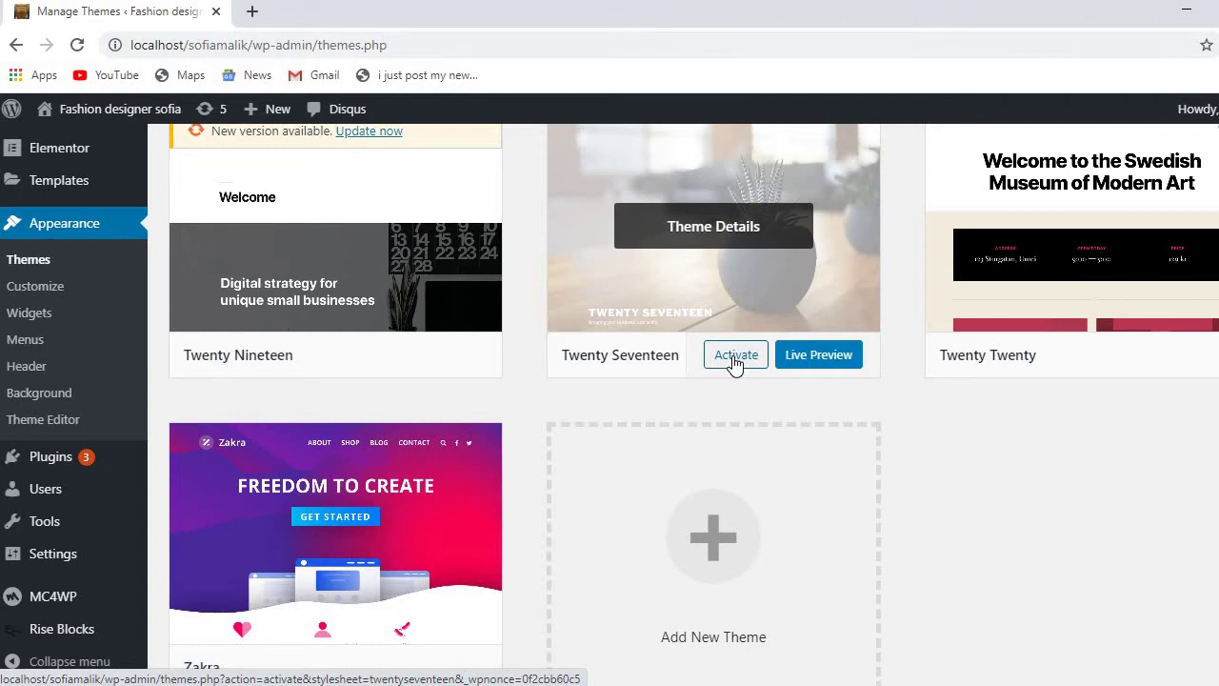
- Activate Twenty Seventeen, review its theme details, and view the live site in the new theme
left_click(734, 361)
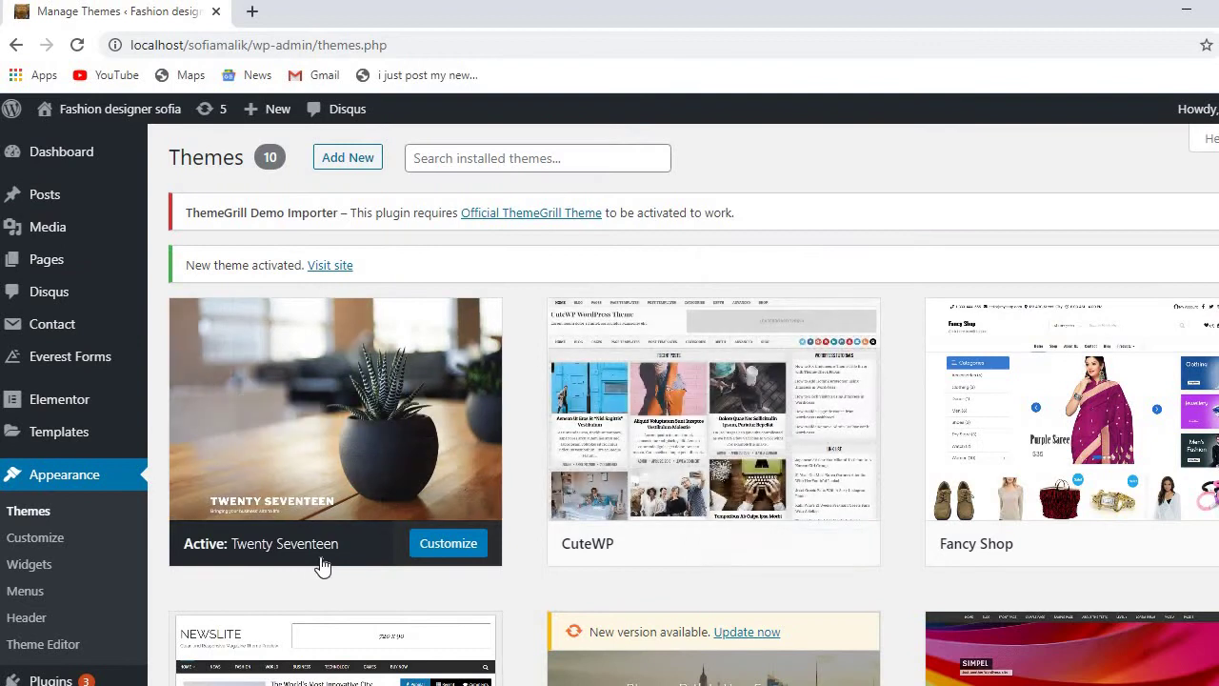
mouse_move(368, 435)
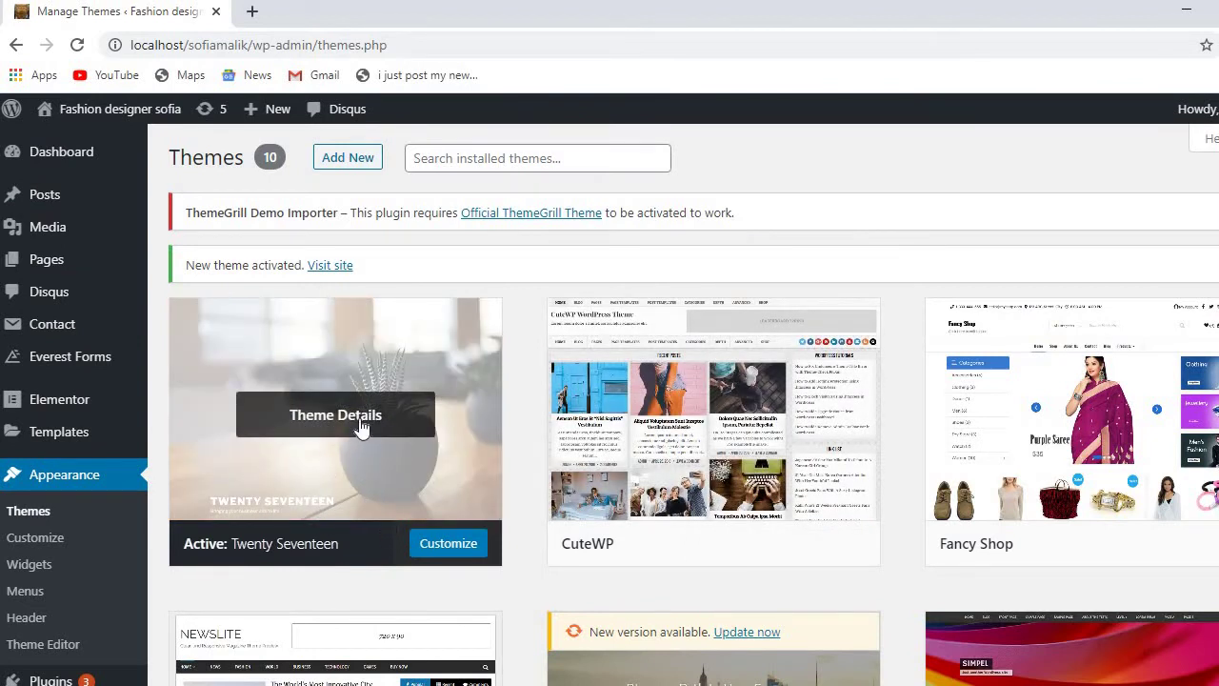
left_click(353, 415)
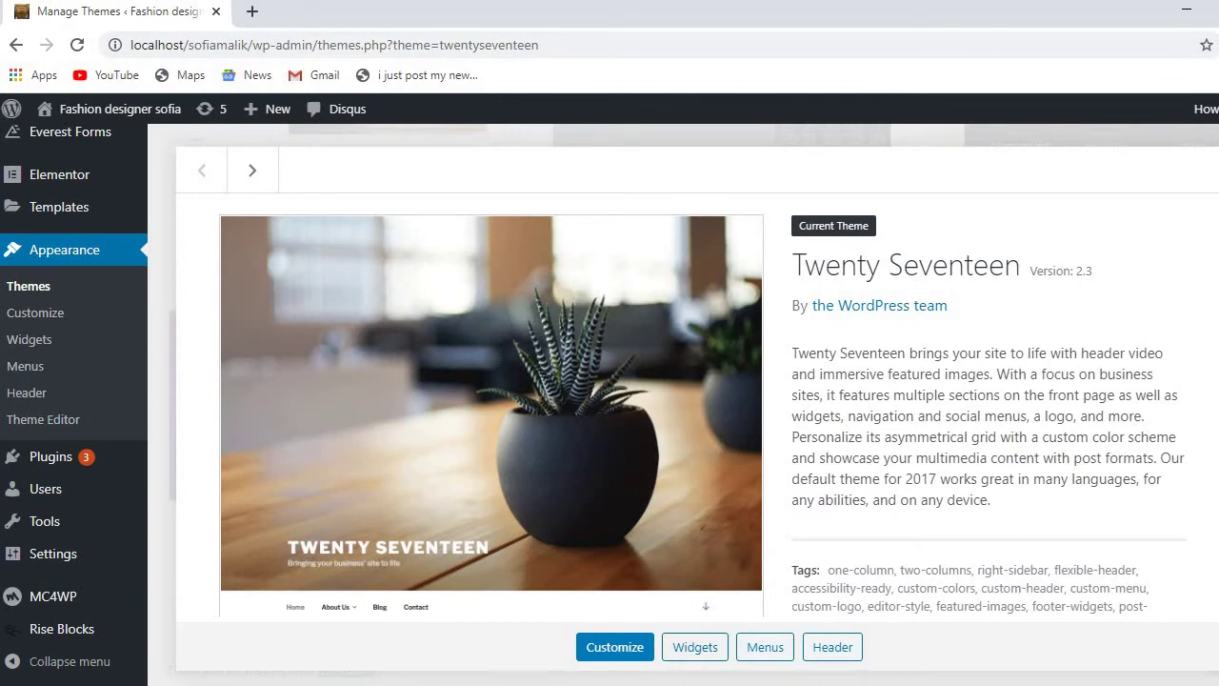
scroll(702, 403, "down", 1)
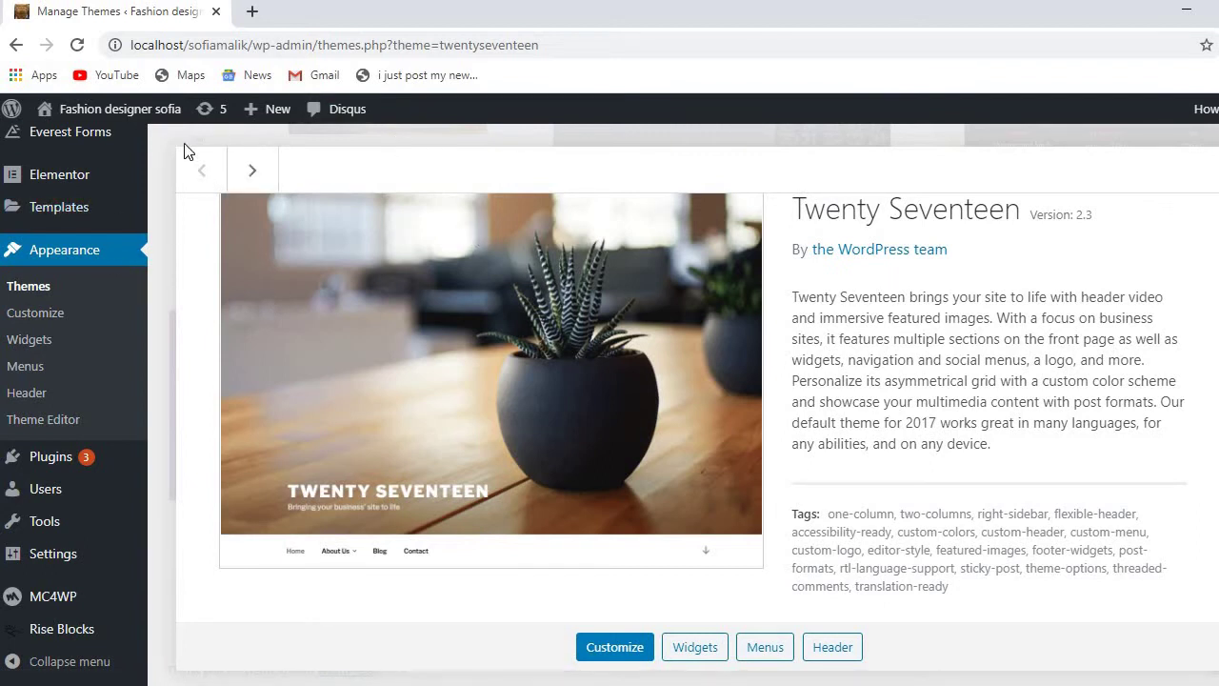
left_click(135, 111)
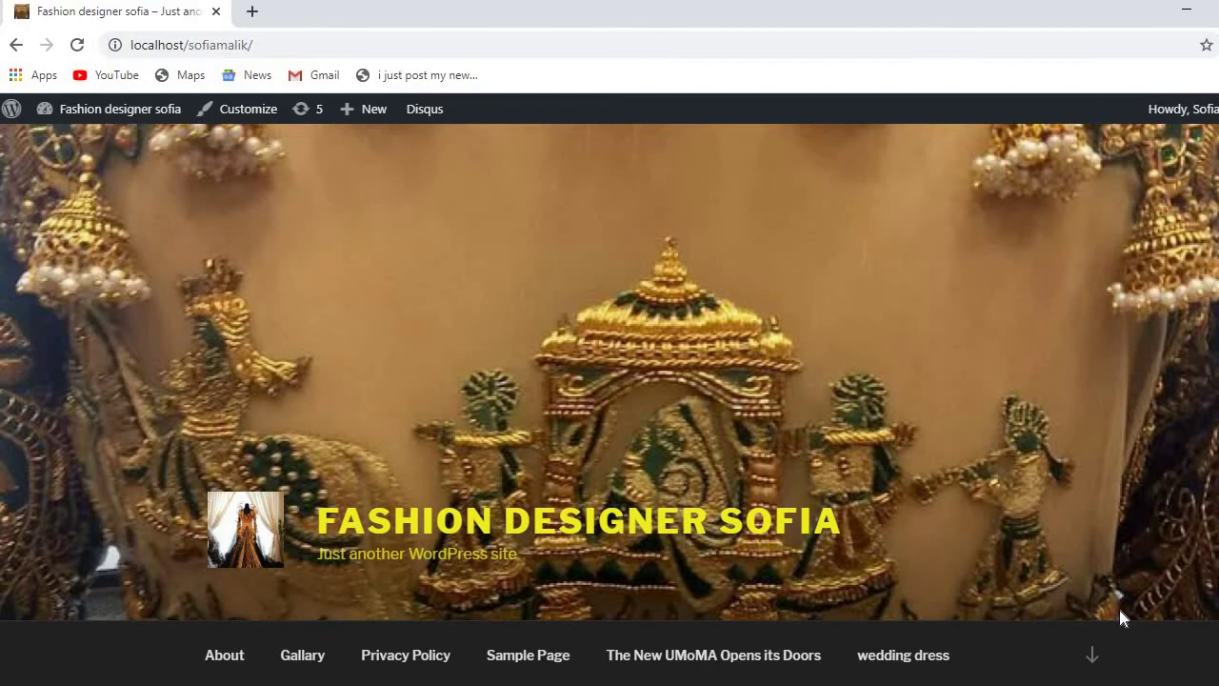
- Scroll the restyled front page, then return to the admin Dashboard via the admin bar
scroll(610, 404, "down", 15)
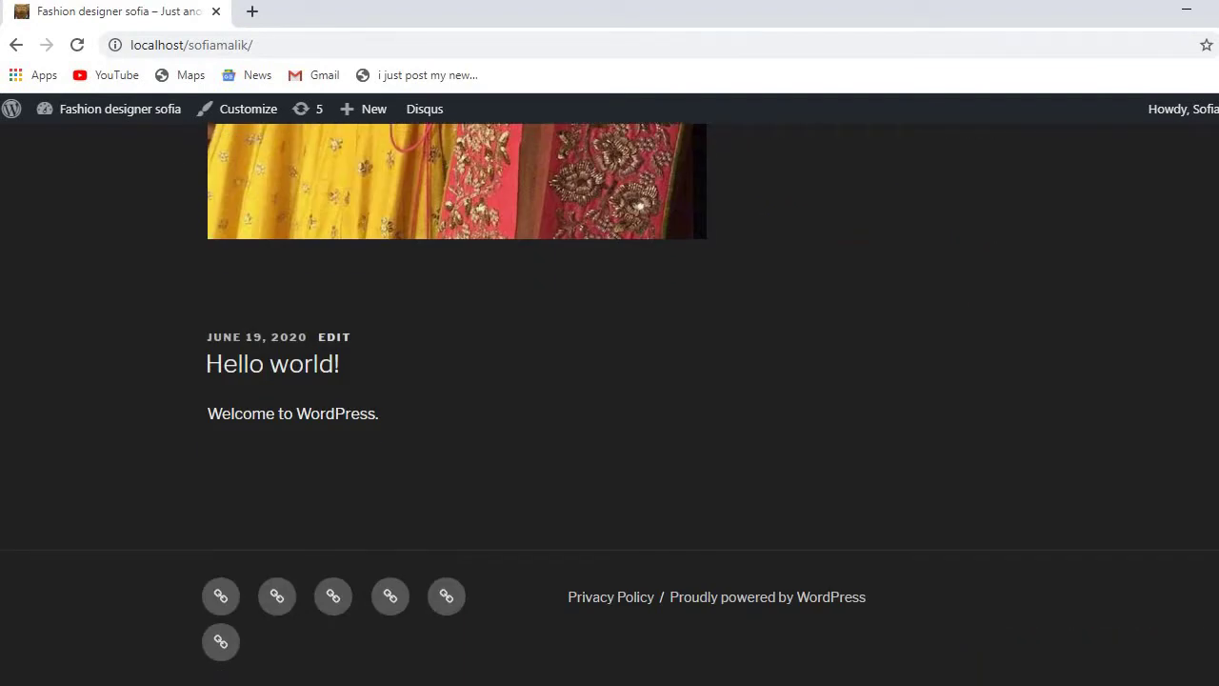
scroll(609, 404, "up", 4)
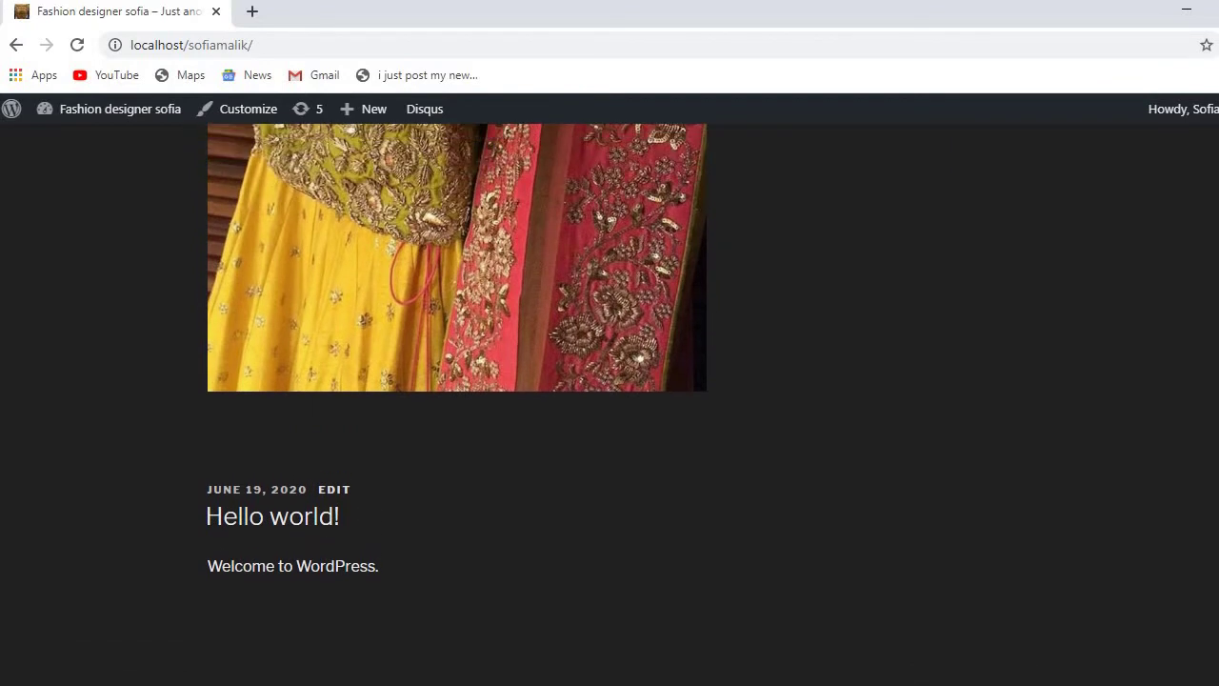
scroll(610, 404, "up", 10)
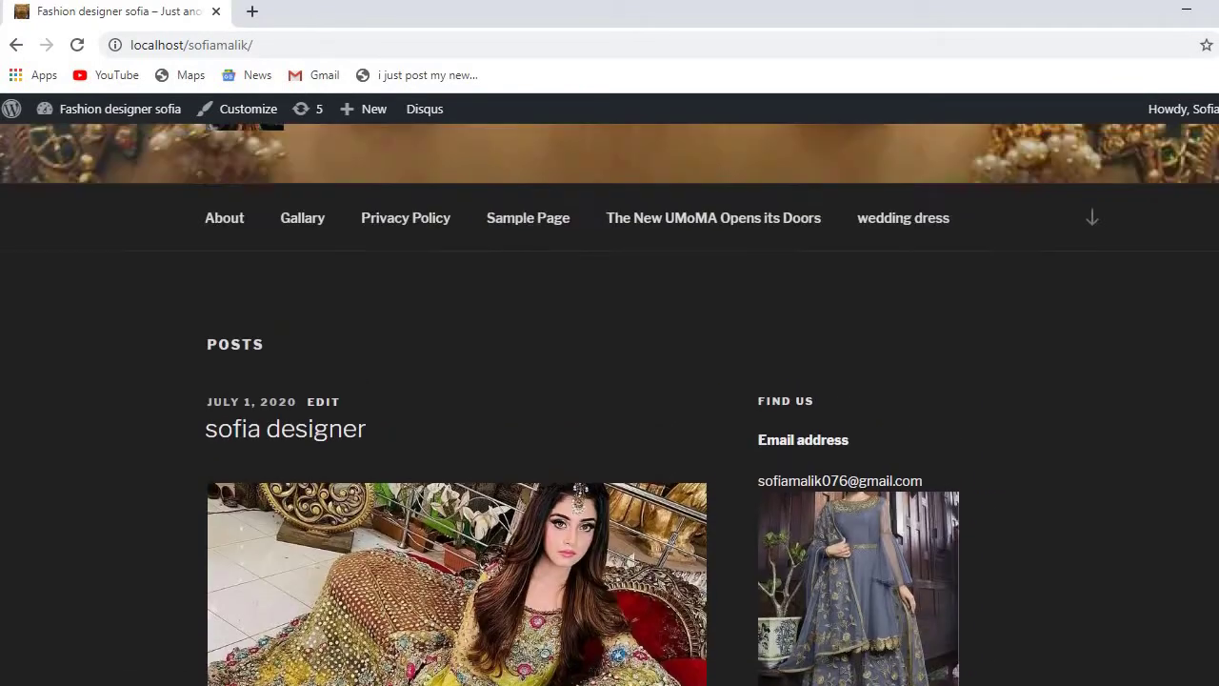
scroll(593, 408, "up", 1)
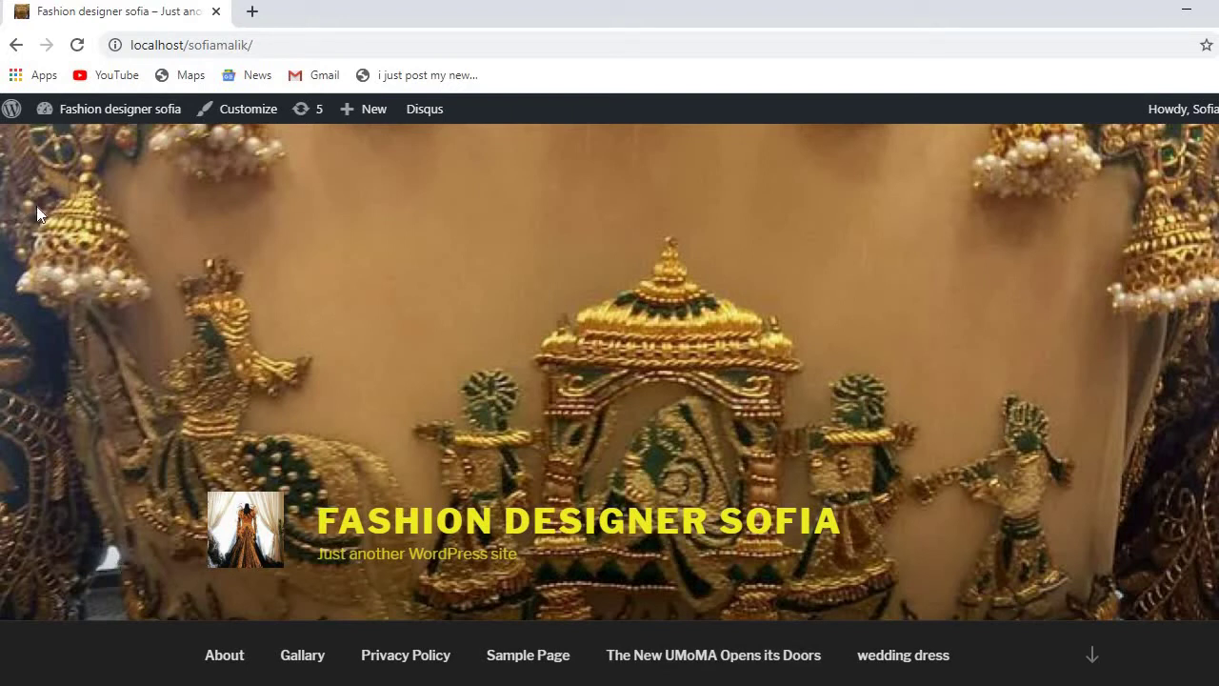
left_click(111, 119)
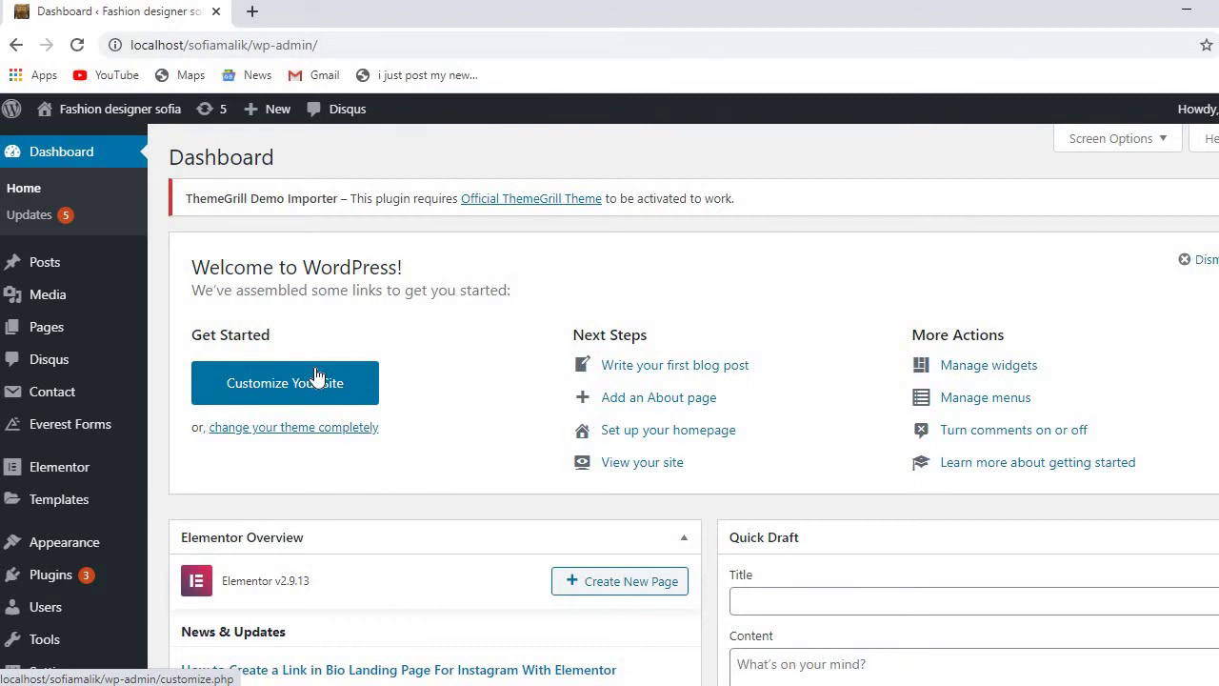
- Go to Appearance > Themes, where Twenty Seventeen is now the active theme
mouse_move(80, 503)
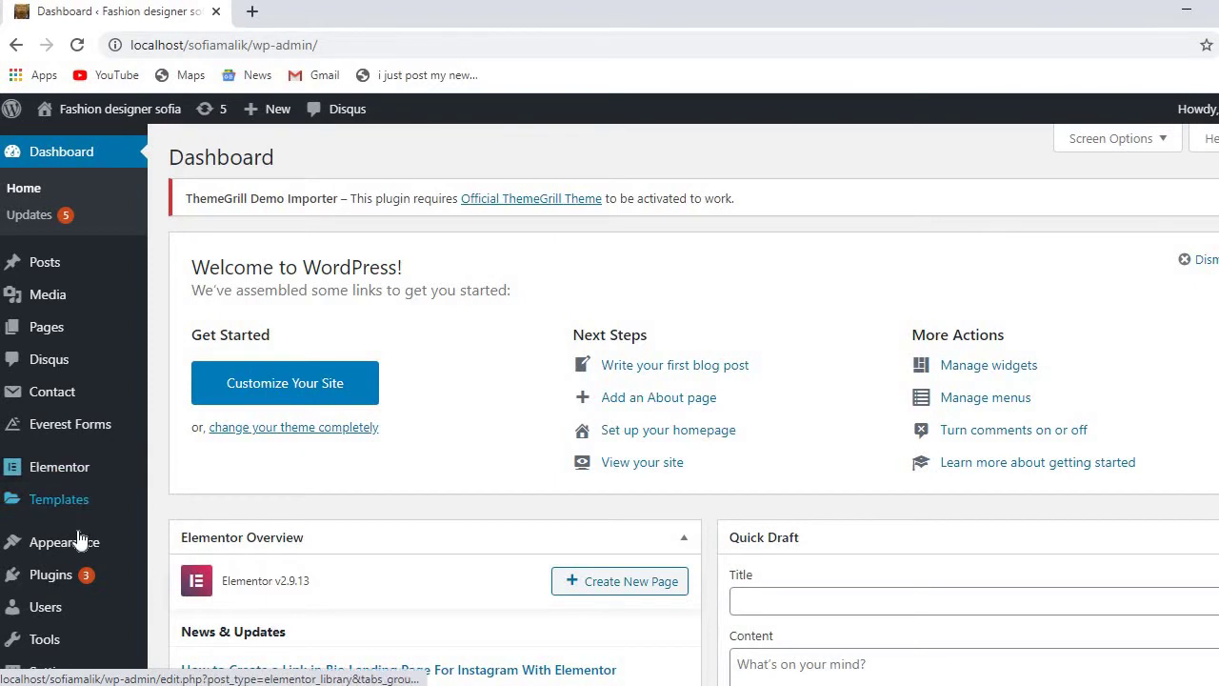
mouse_move(76, 542)
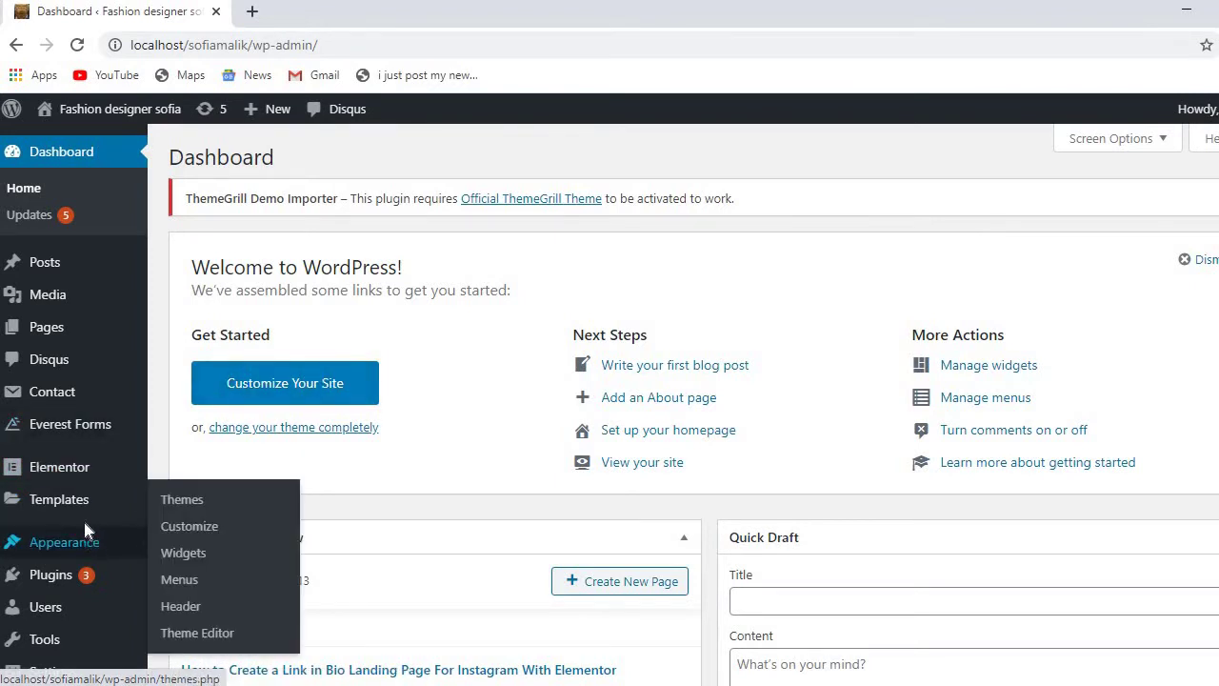
left_click(174, 500)
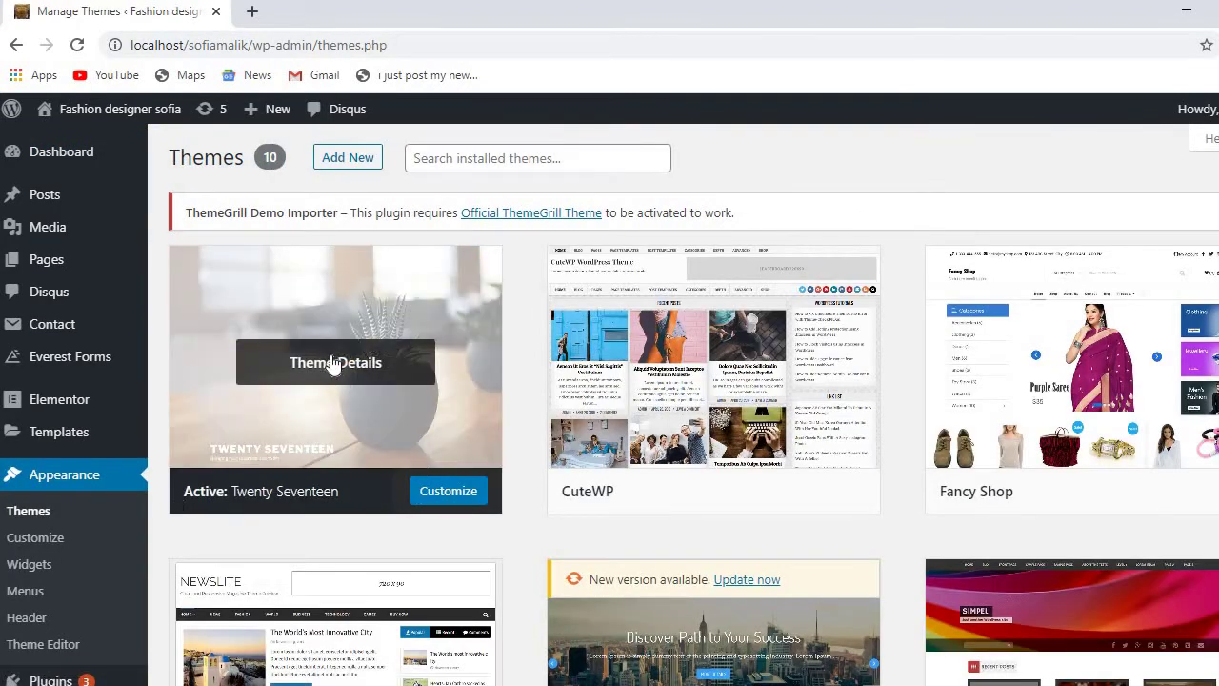
- Launch the Customizer for the active Twenty Seventeen theme
left_click(462, 489)
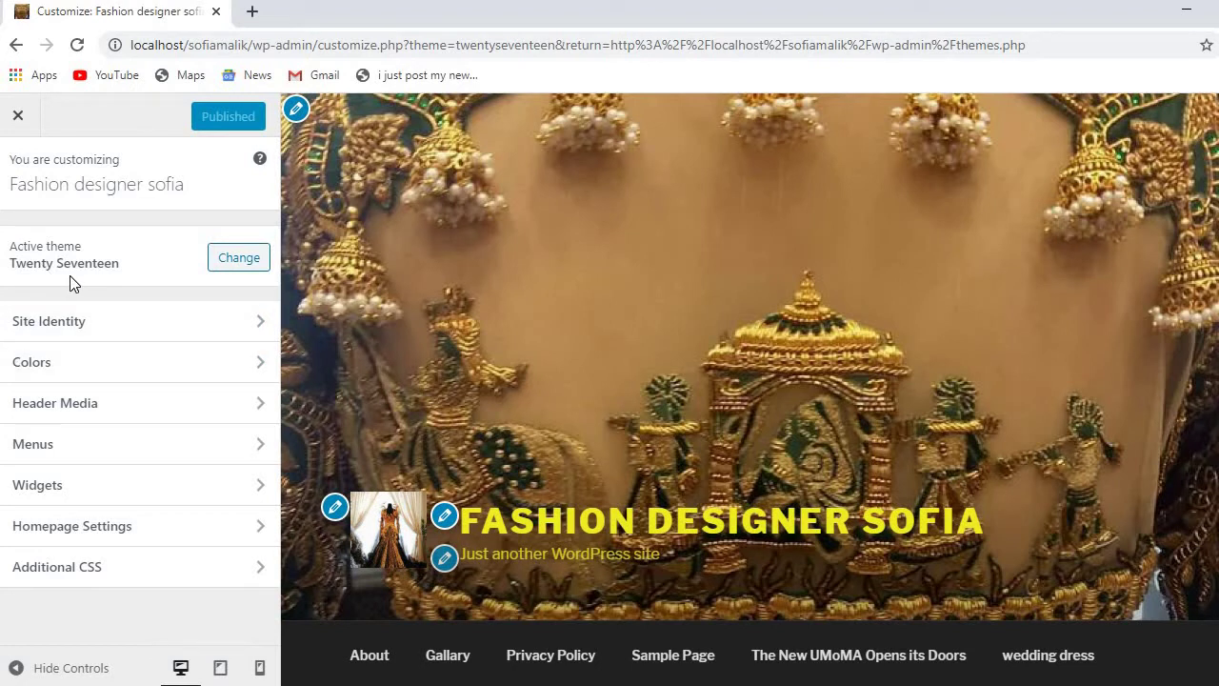
- In Site Identity, change the site title to the owner's full name and start erasing the tagline
left_click(262, 327)
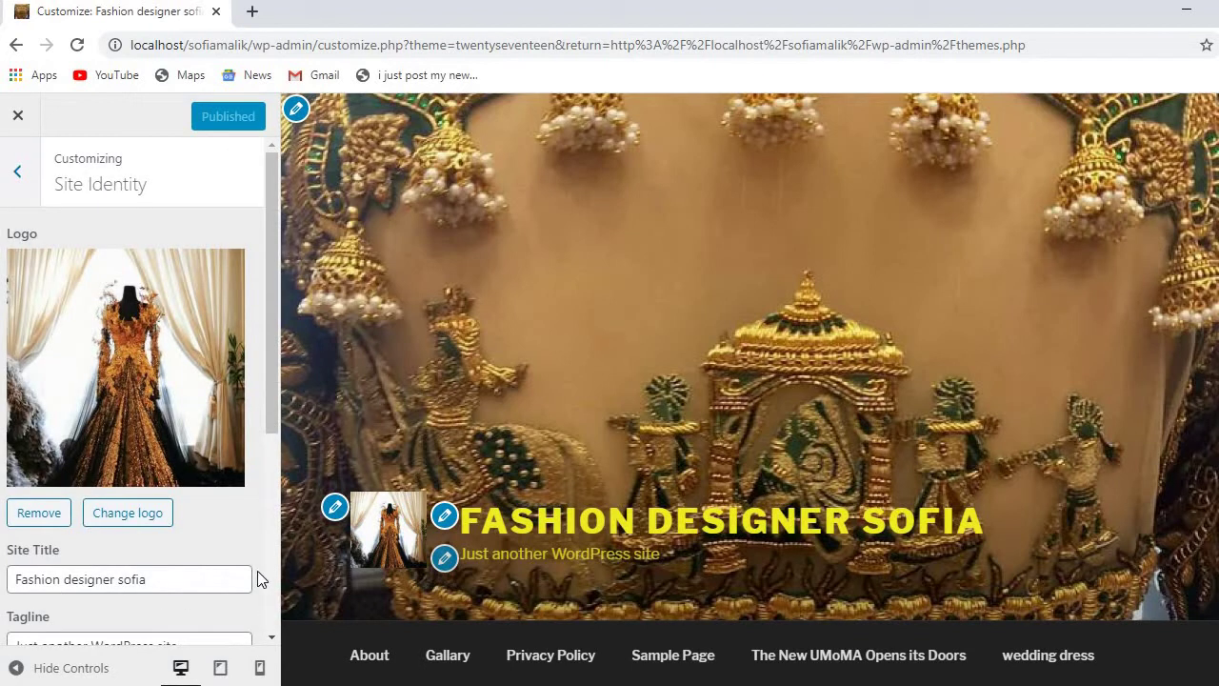
scroll(276, 642, "down", 2)
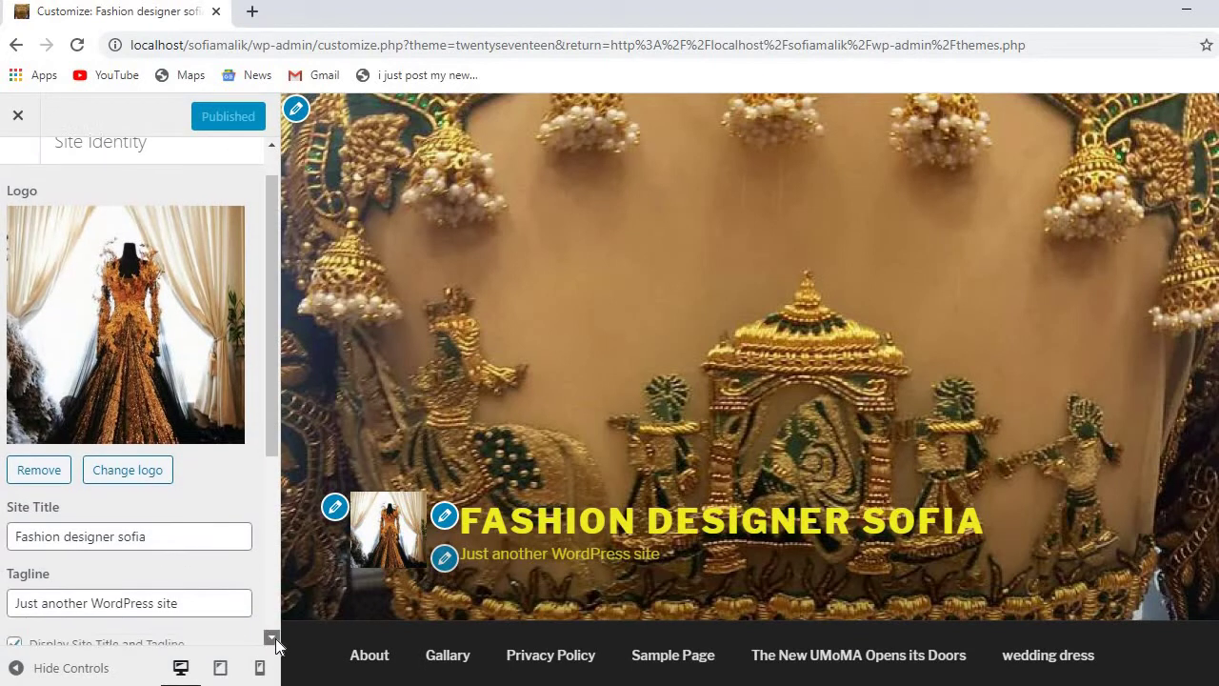
left_click(151, 426)
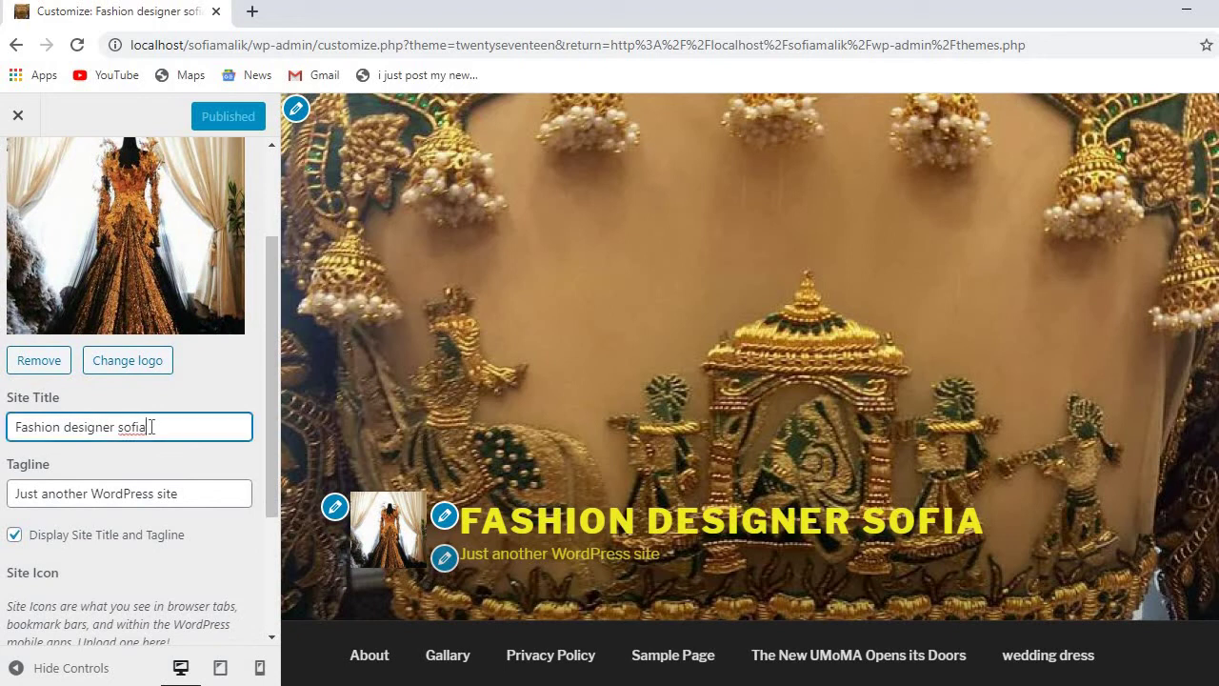
key("BackSpace")
key("BackSpace")
key("BackSpace")
key("BackSpace")
key("BackSpace")
key("BackSpace")
key("BackSpace")
key("BackSpace")
key("BackSpace")
key("BackSpace")
key("BackSpace")
key("BackSpace")
key("BackSpace")
key("BackSpace")
key("BackSpace")
key("BackSpace")
key("BackSpace")
key("BackSpace")
key("BackSpace")
key("BackSpace")
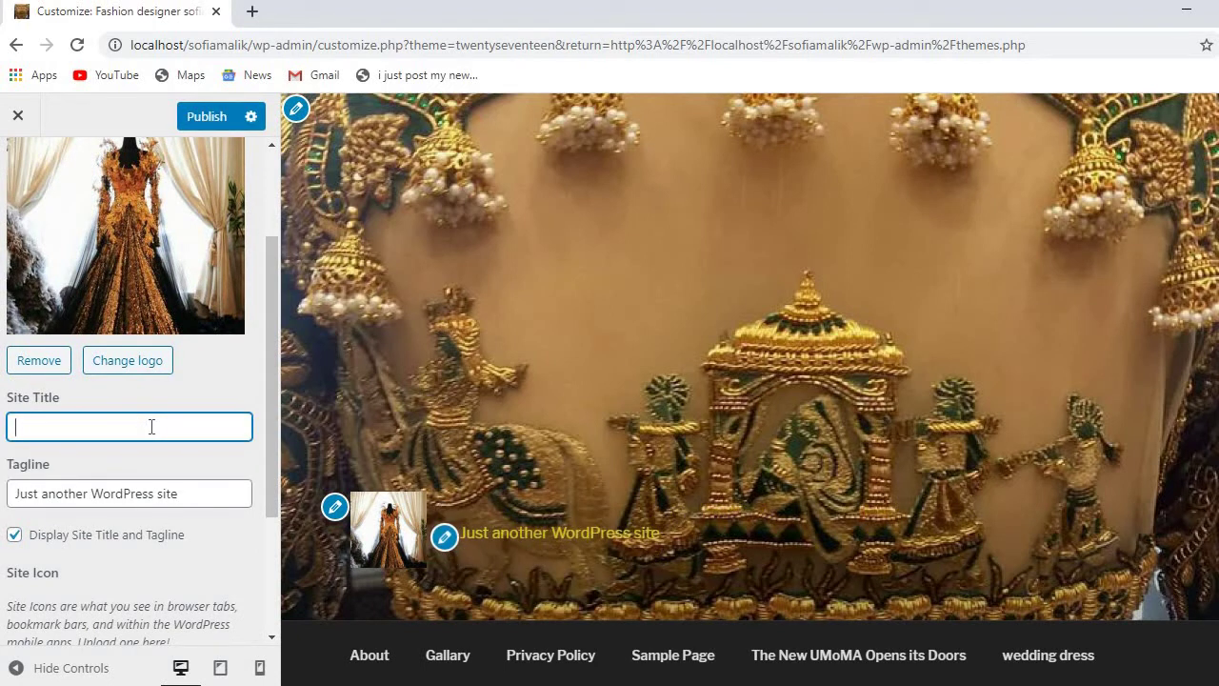
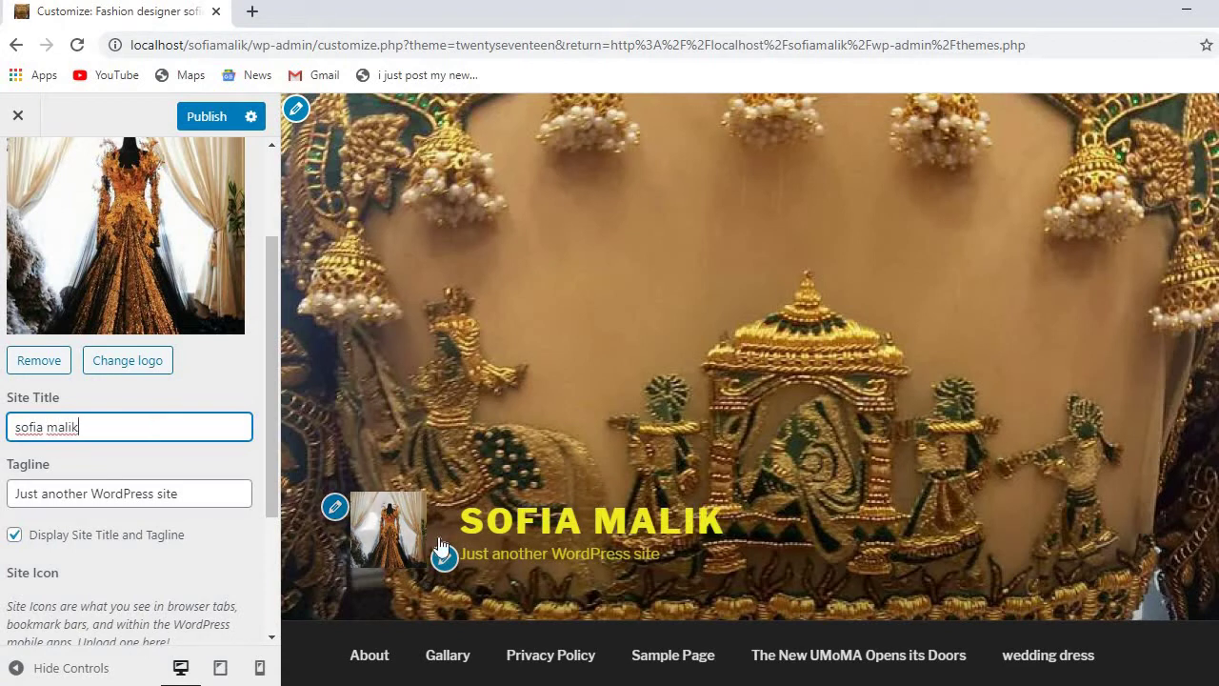
left_click(203, 496)
key("BackSpace")
key("BackSpace")
key("BackSpace")
key("BackSpace")
key("BackSpace")
key("BackSpace")
key("BackSpace")
key("BackSpace")
key("BackSpace")
key("BackSpace")
key("BackSpace")
key("BackSpace")
key("BackSpace")
key("BackSpace")
key("BackSpace")
key("BackSpace")
key("BackSpace")
key("BackSpace")
key("BackSpace")
key("BackSpace")
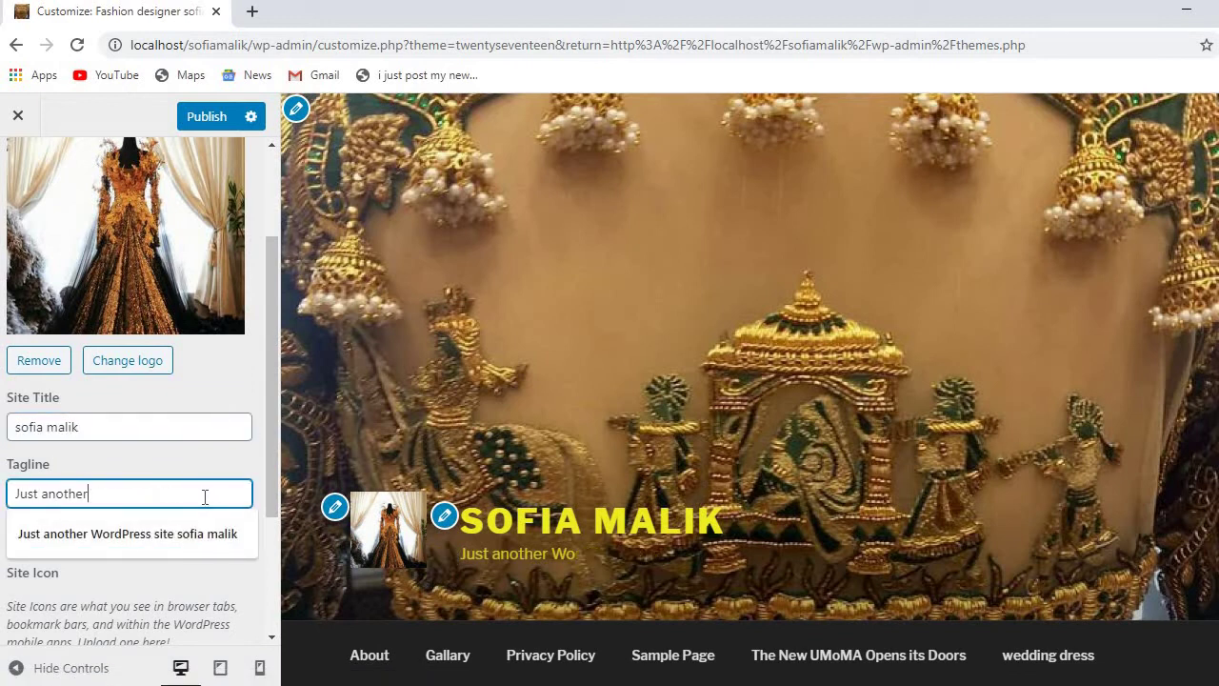
- Replace the tagline with 'my new website' and scroll the sidebar back up to the logo
key("BackSpace")
key("BackSpace")
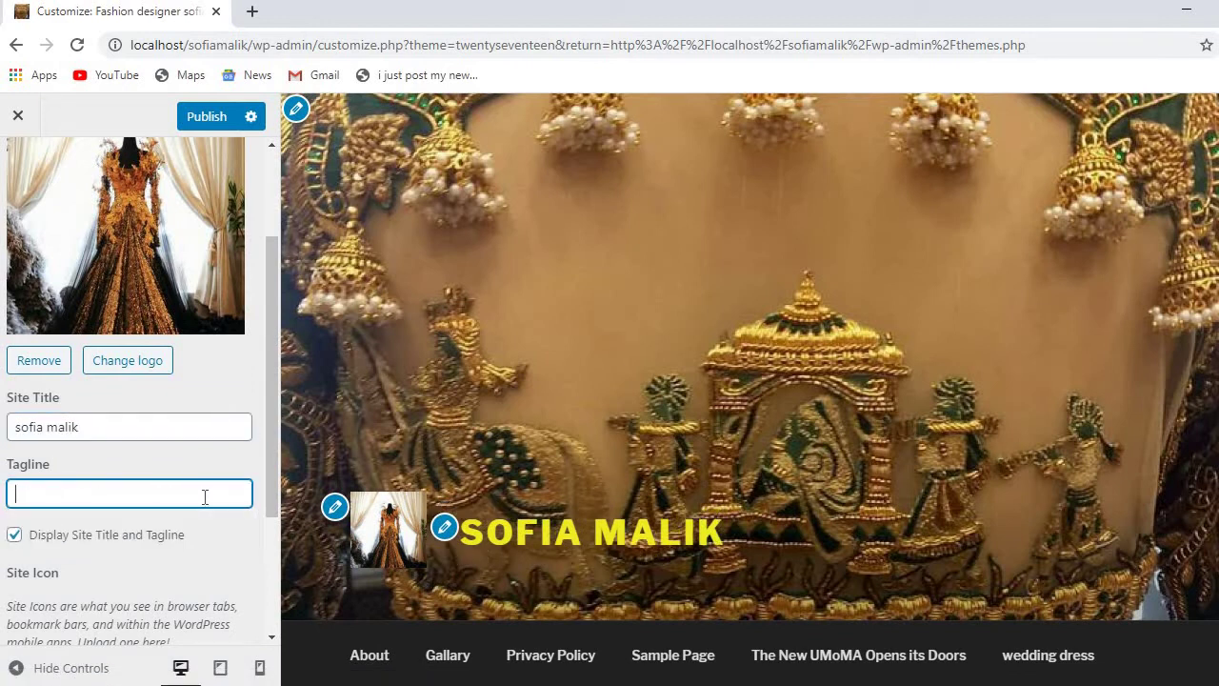
type("my n")
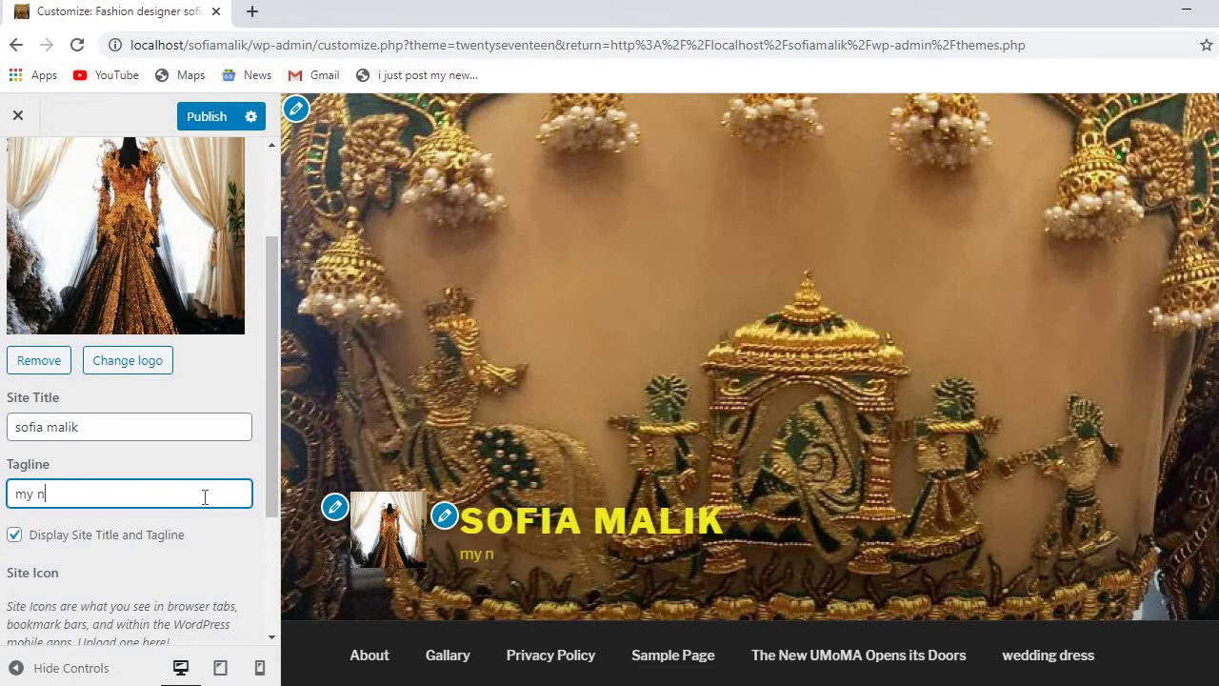
type("ew website")
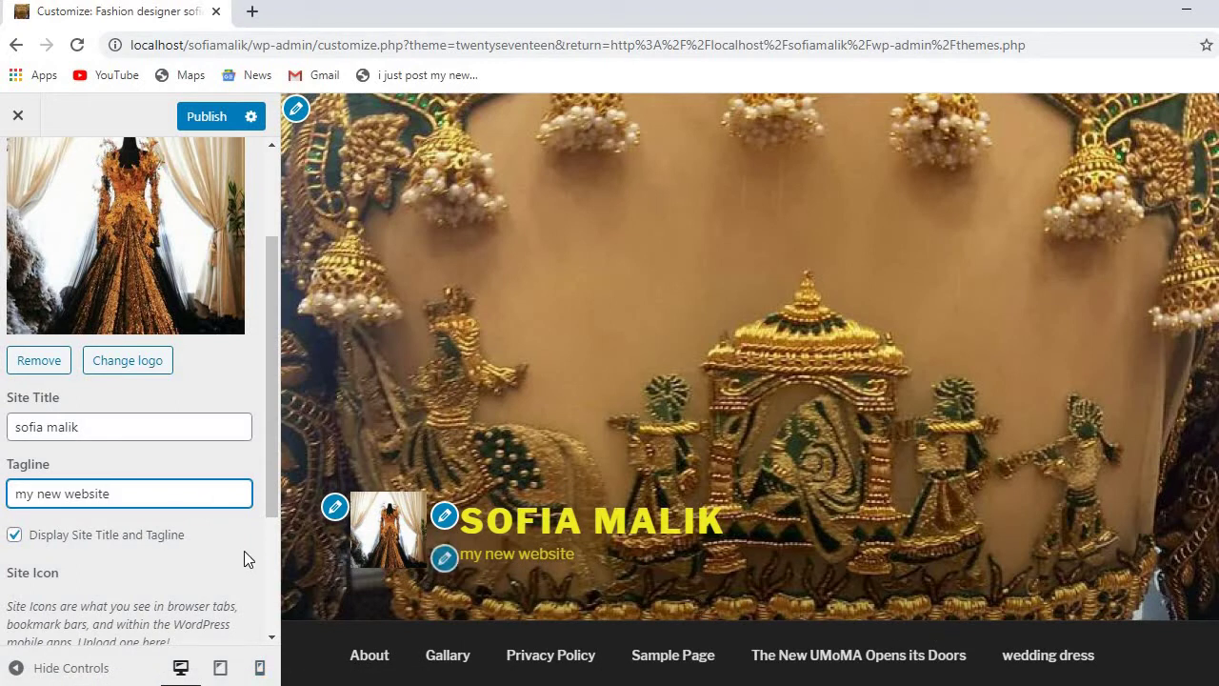
left_click(273, 638)
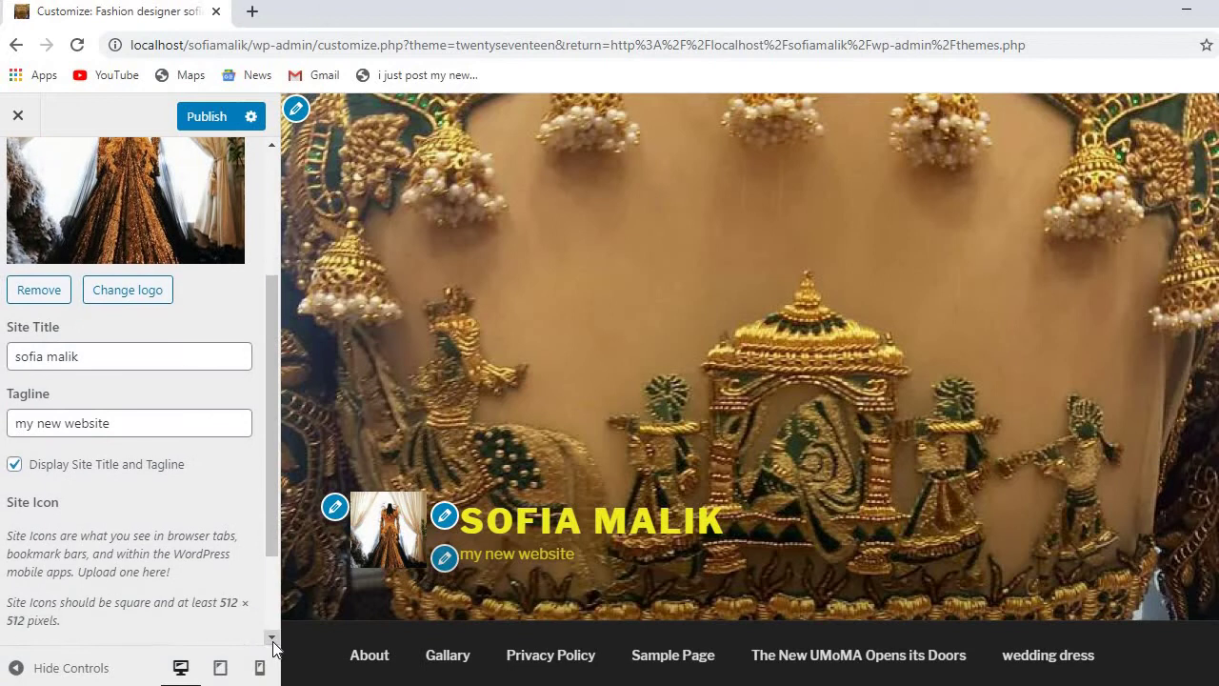
left_click(272, 143)
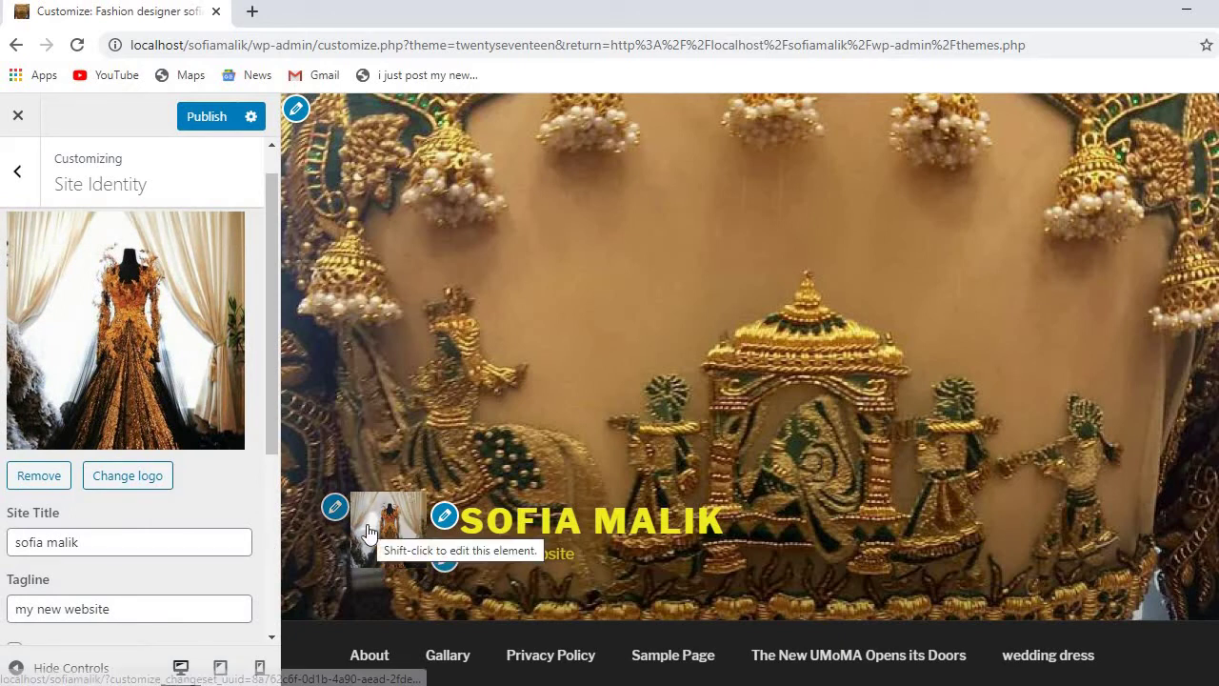
- Begin changing the logo, opening the file browser for an upload but cancelling it
left_click(109, 478)
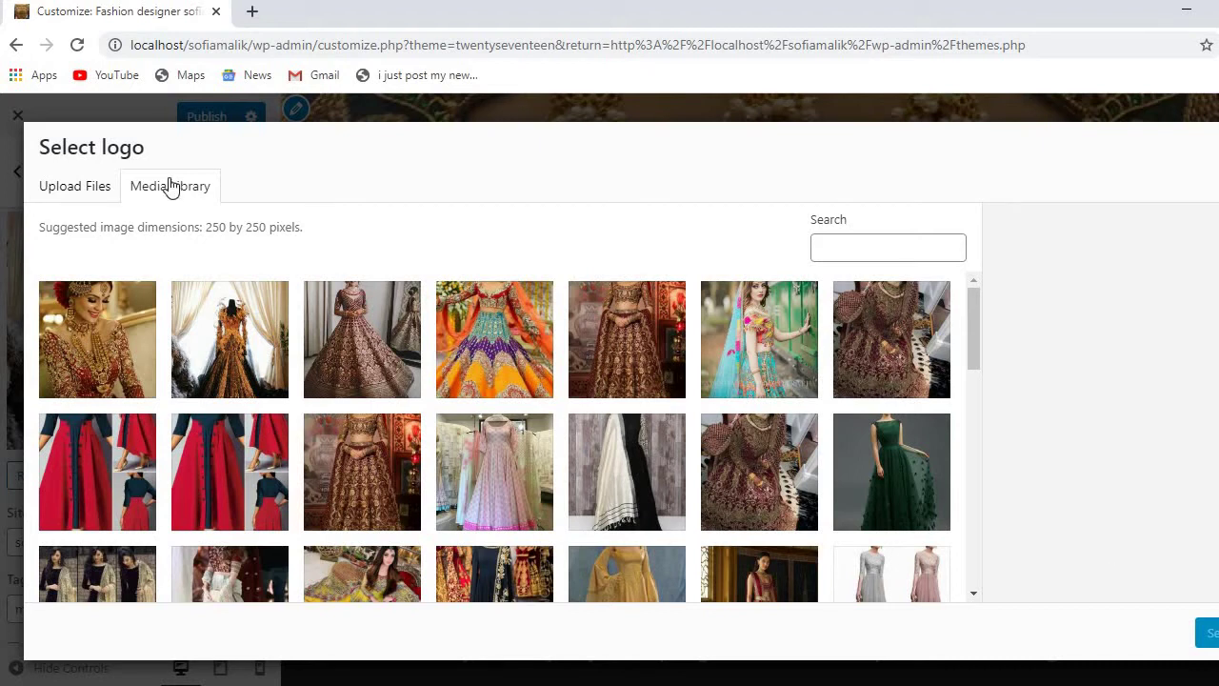
left_click(89, 186)
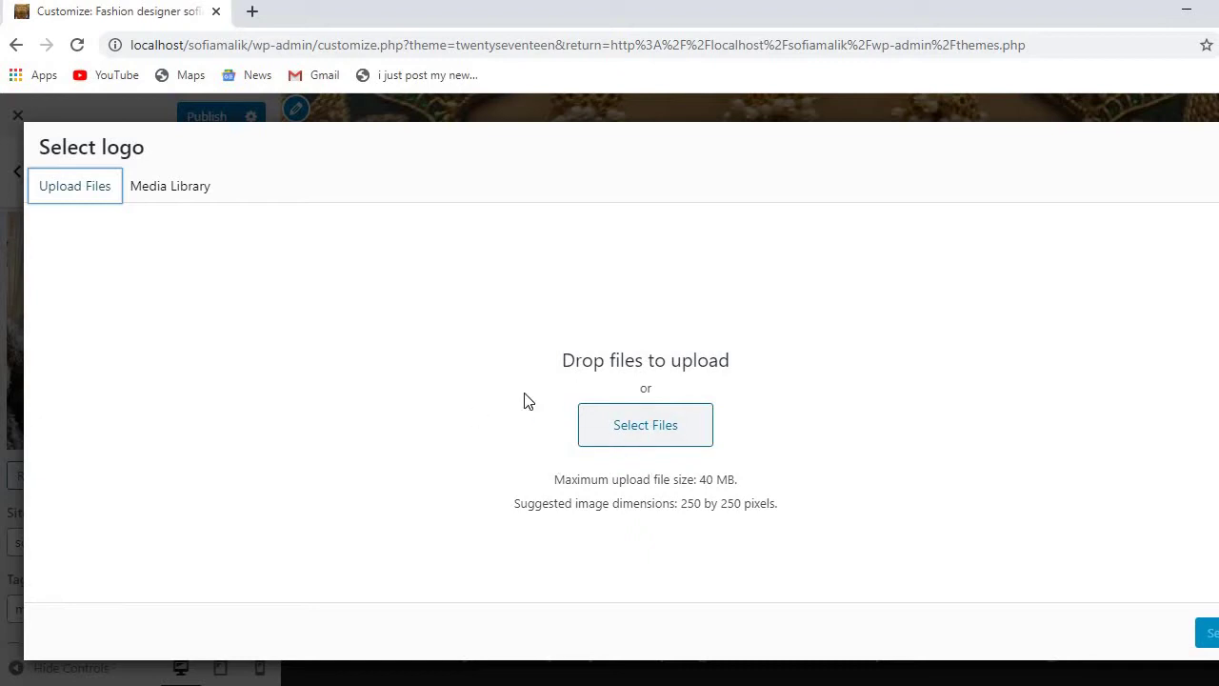
left_click(629, 440)
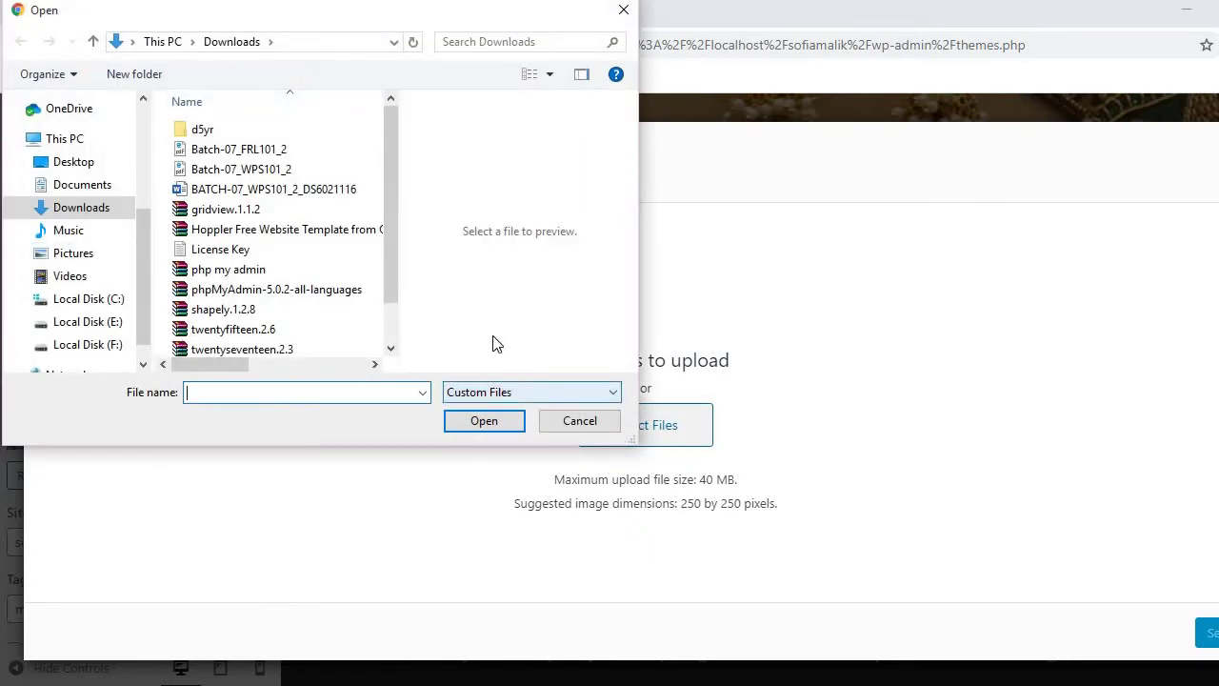
left_click(624, 13)
- Pick the bride-in-red photo from the Media Library as the logo and confirm its crop
left_click(189, 185)
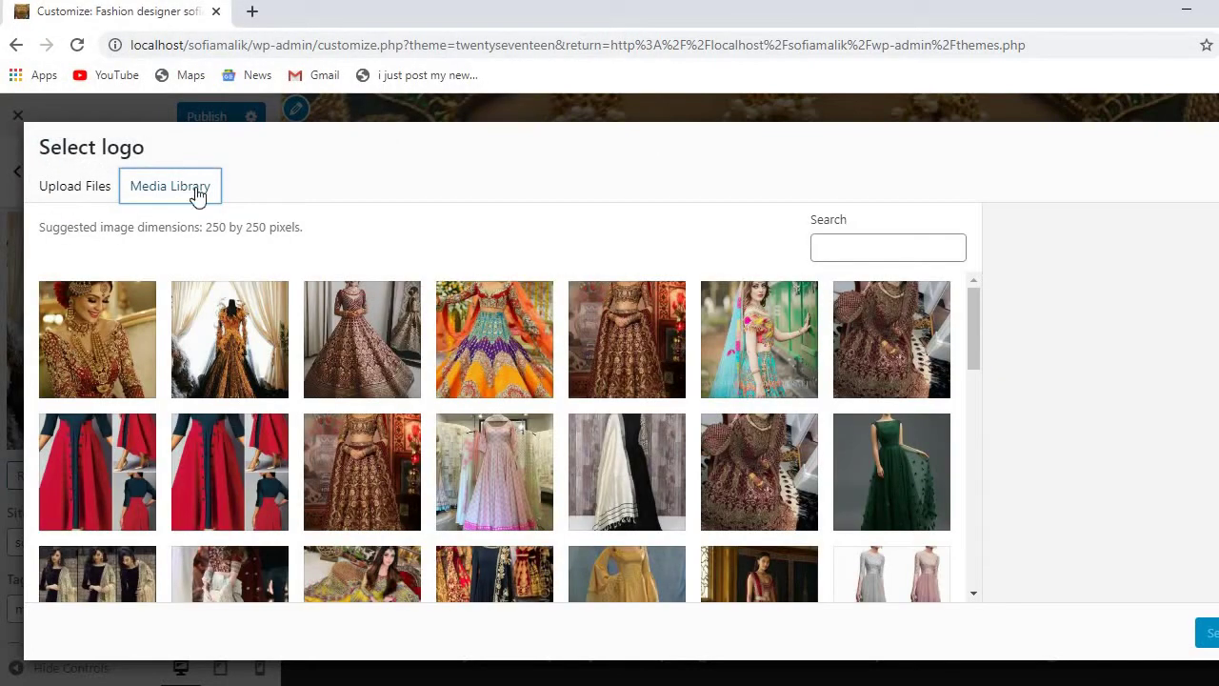
left_click(85, 354)
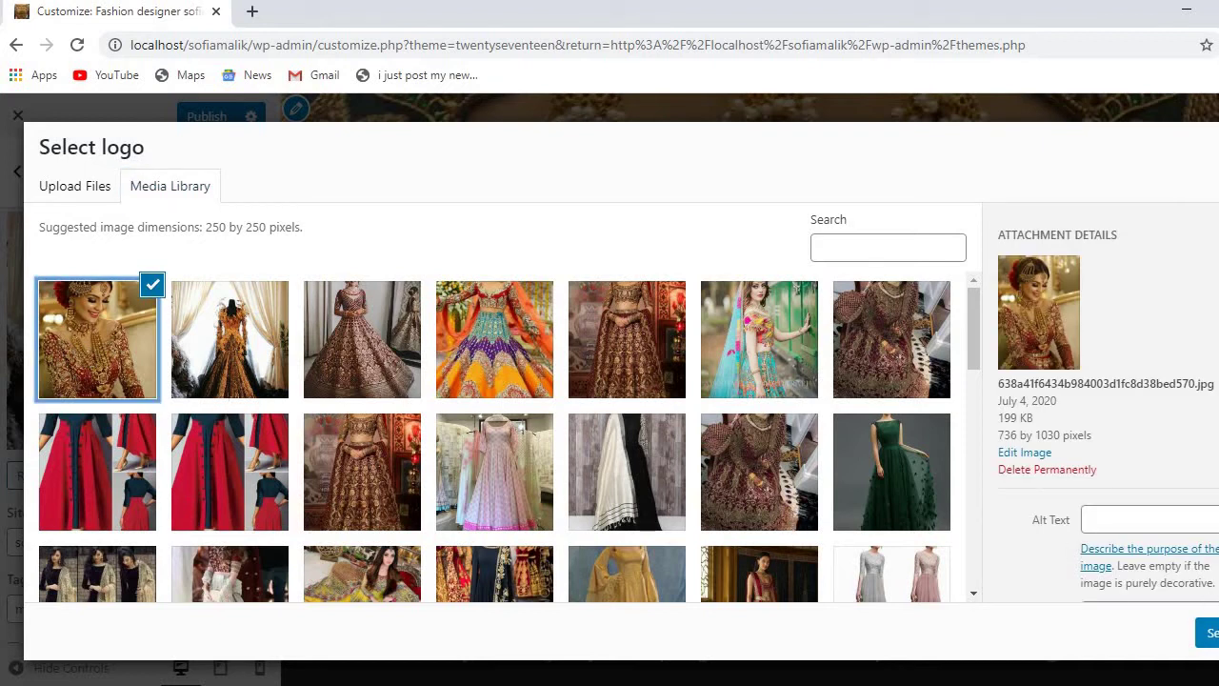
left_click(1208, 632)
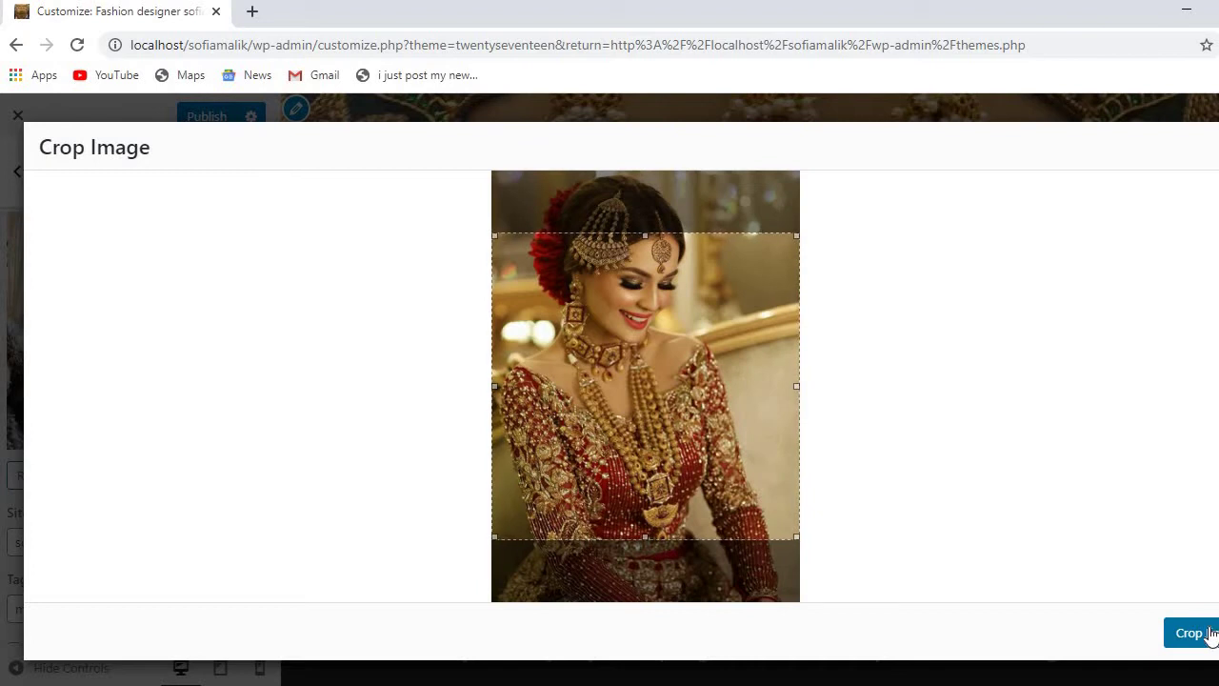
left_click(1210, 636)
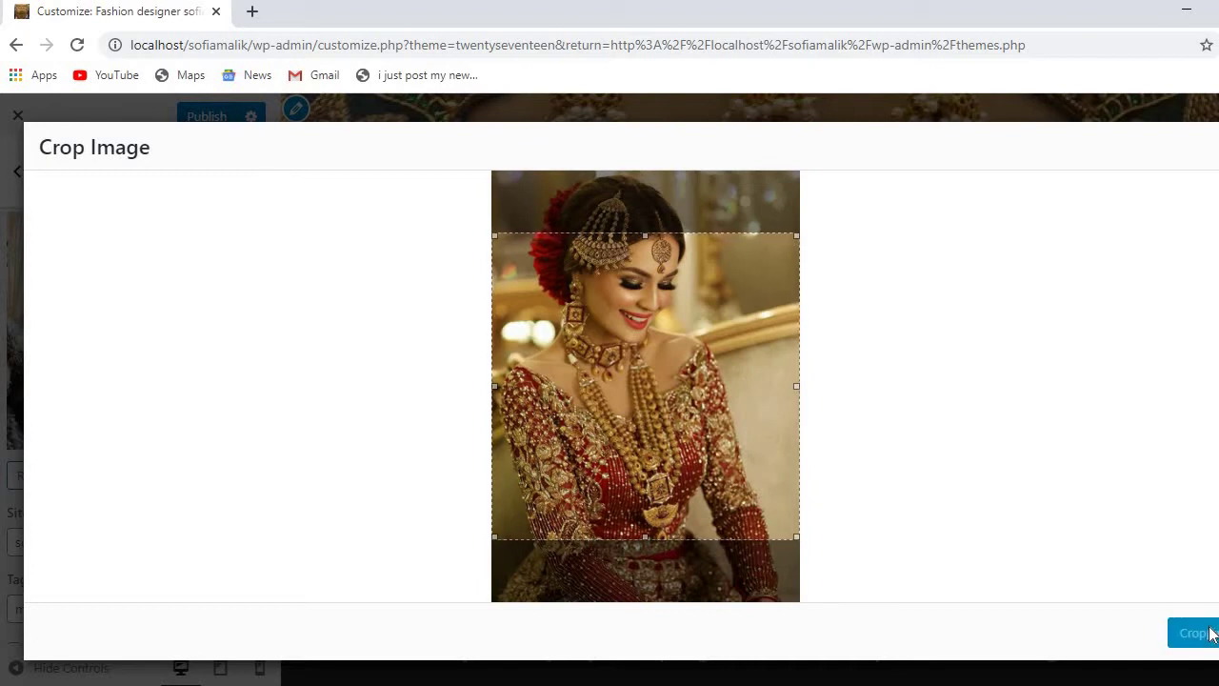
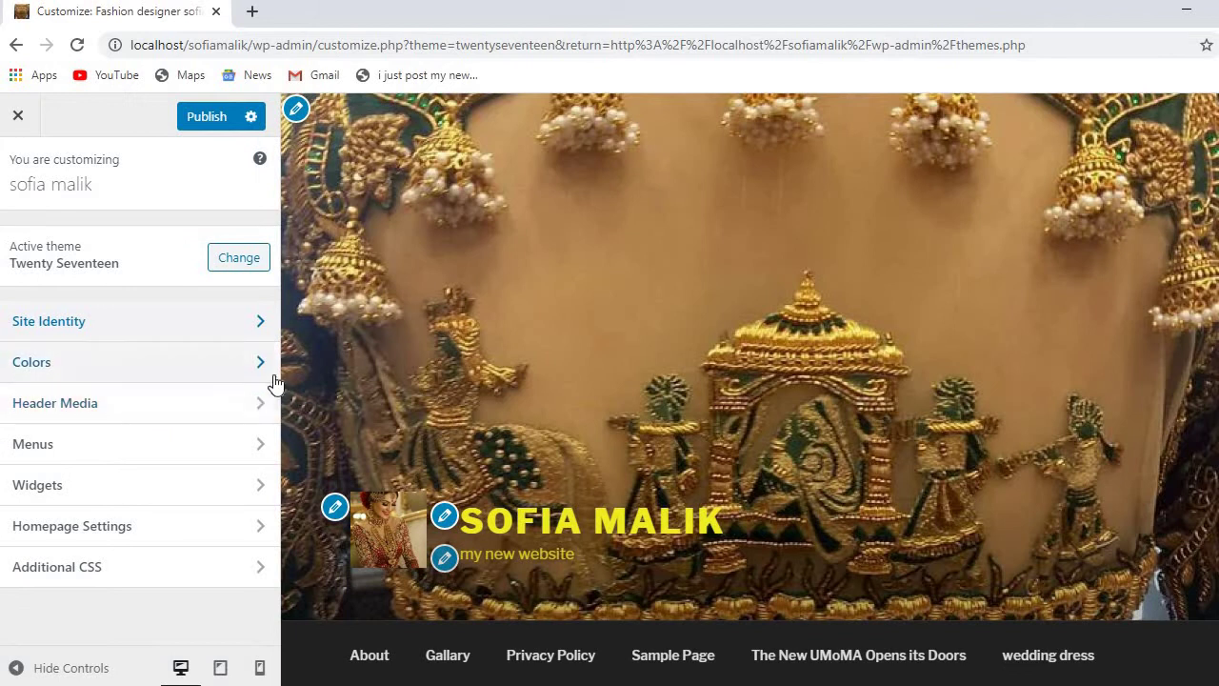
- Open the Colors section in the Customizer for the Twenty Seventeen theme
left_click(261, 365)
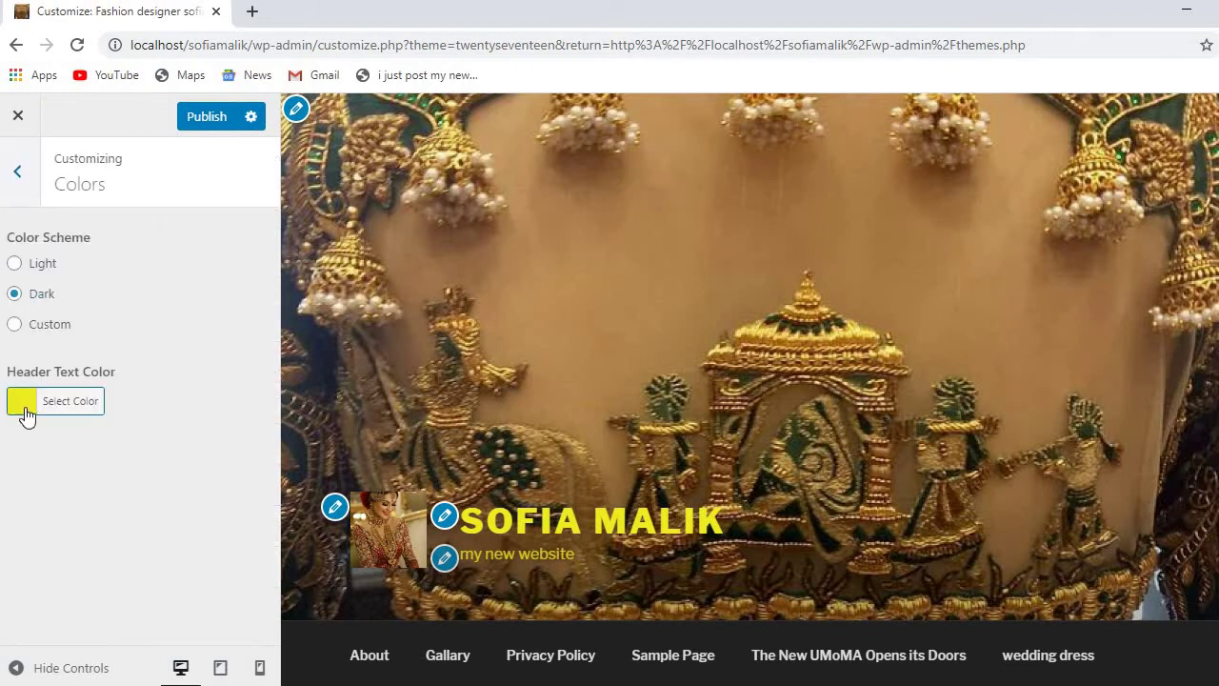
- Try Light and Dark schemes, then choose Custom with a blue-green hue and open the header text picker
left_click(15, 263)
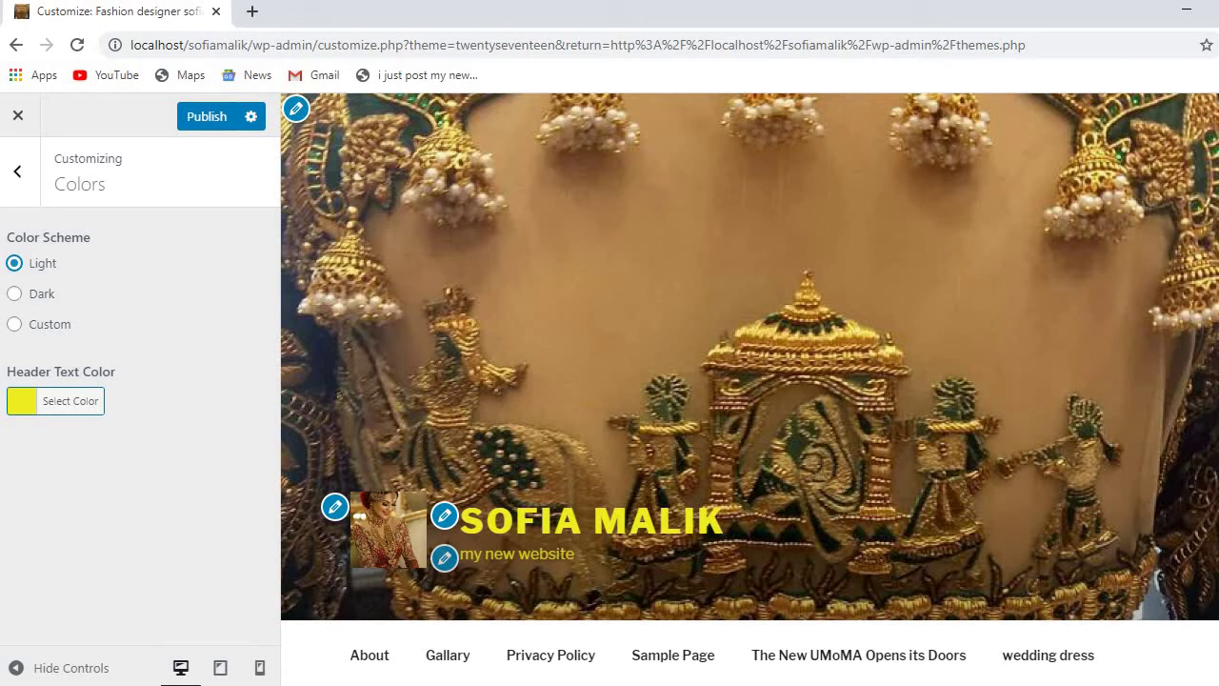
left_click(14, 295)
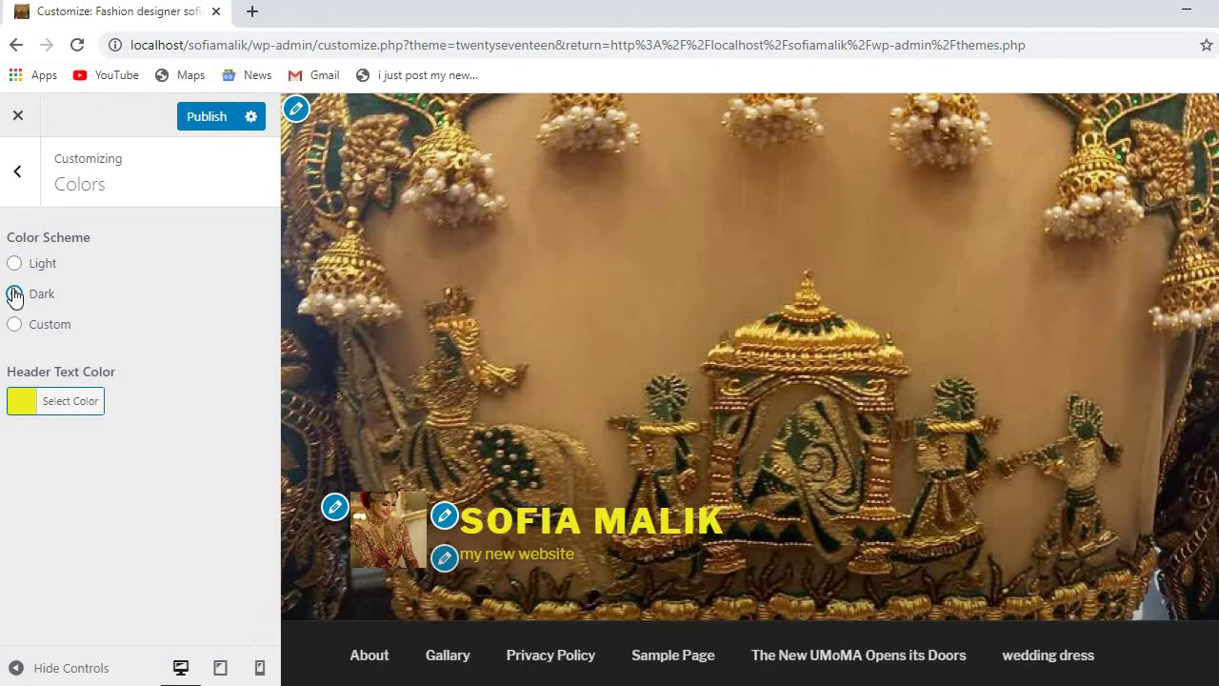
left_click(14, 325)
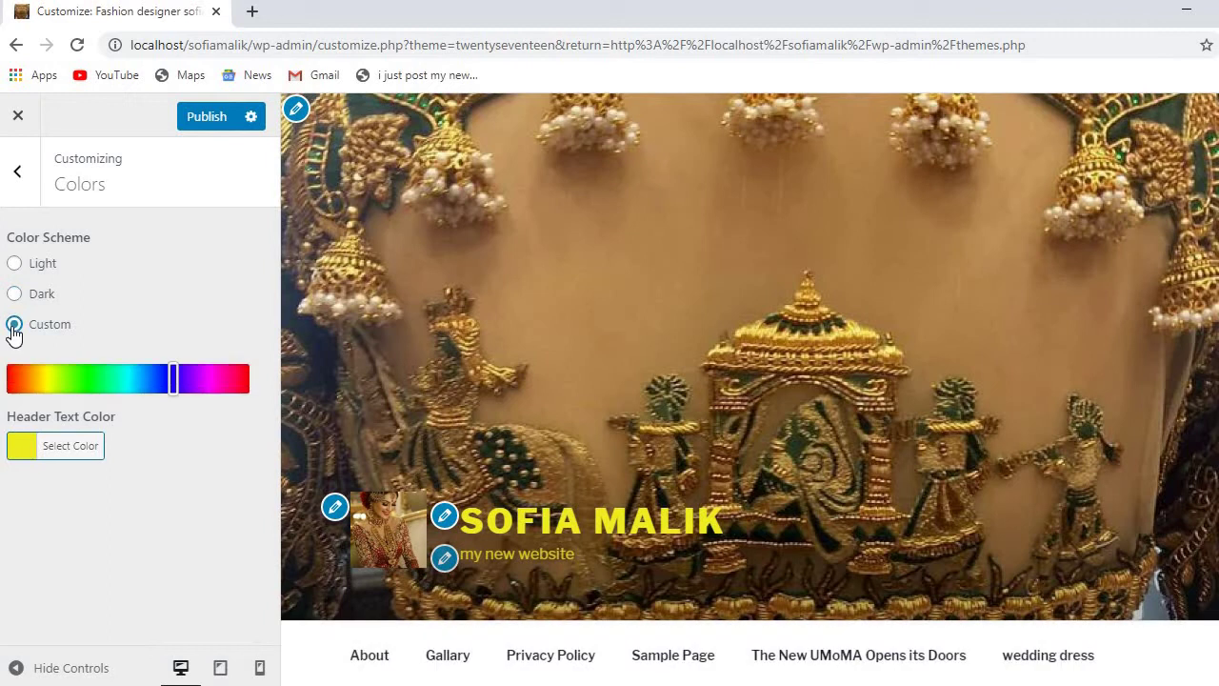
left_click(136, 378)
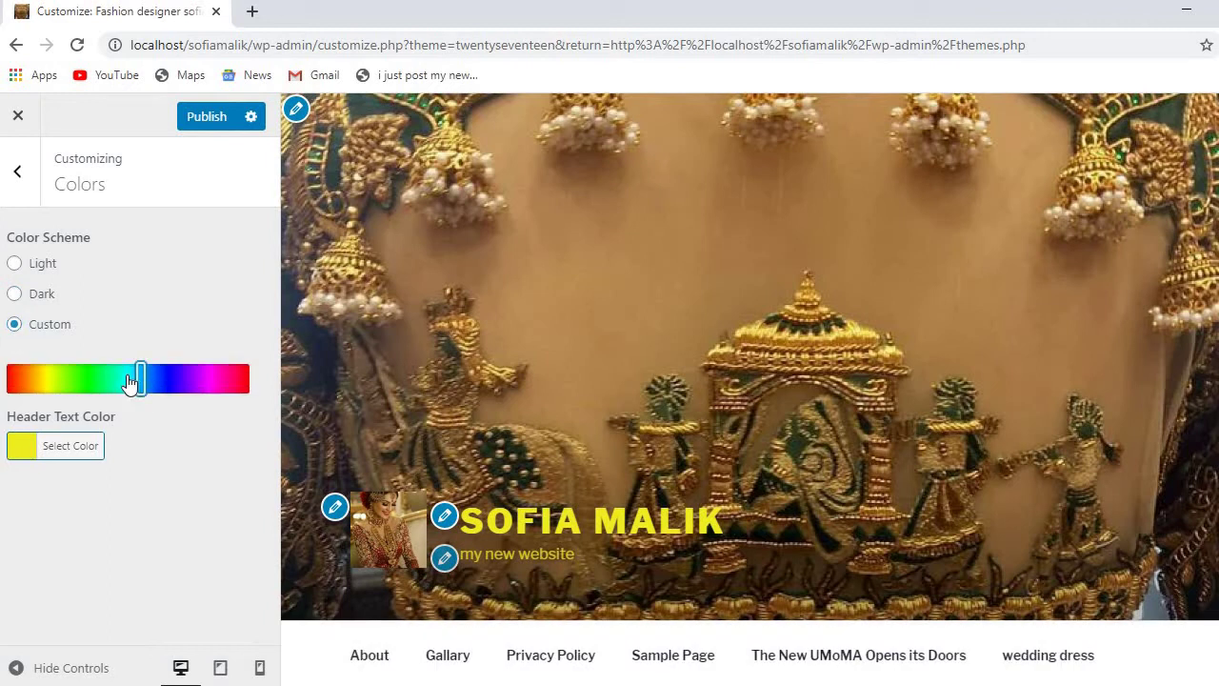
left_click(131, 381)
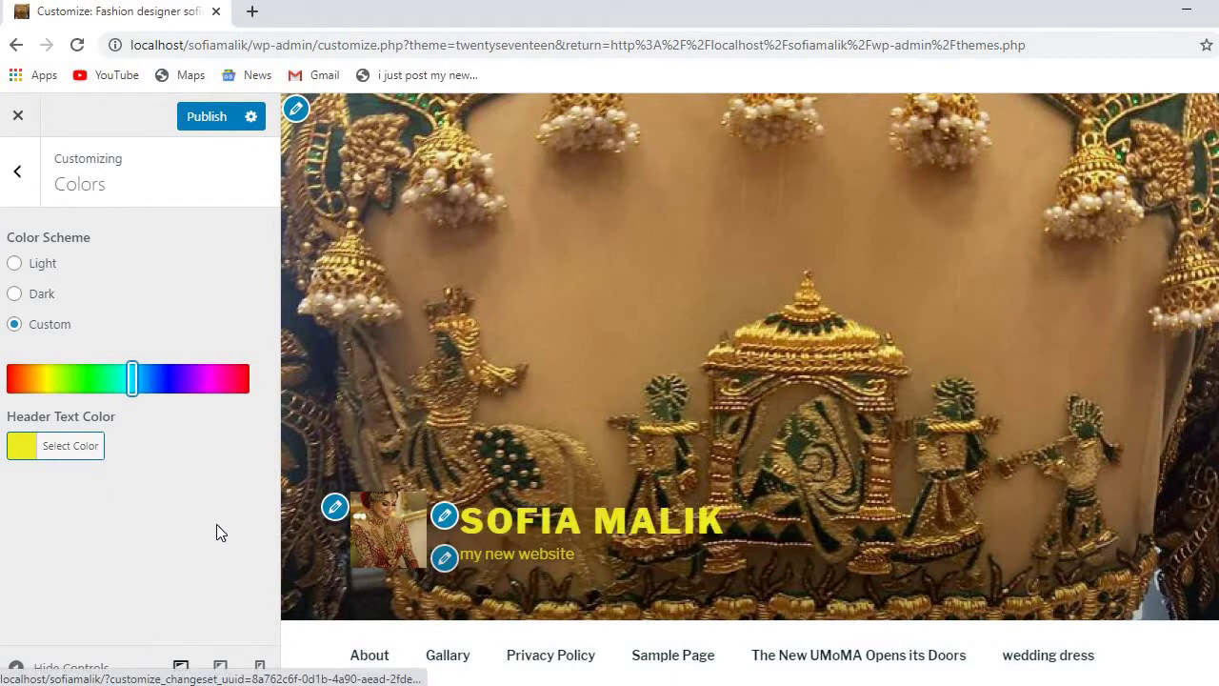
left_click(22, 458)
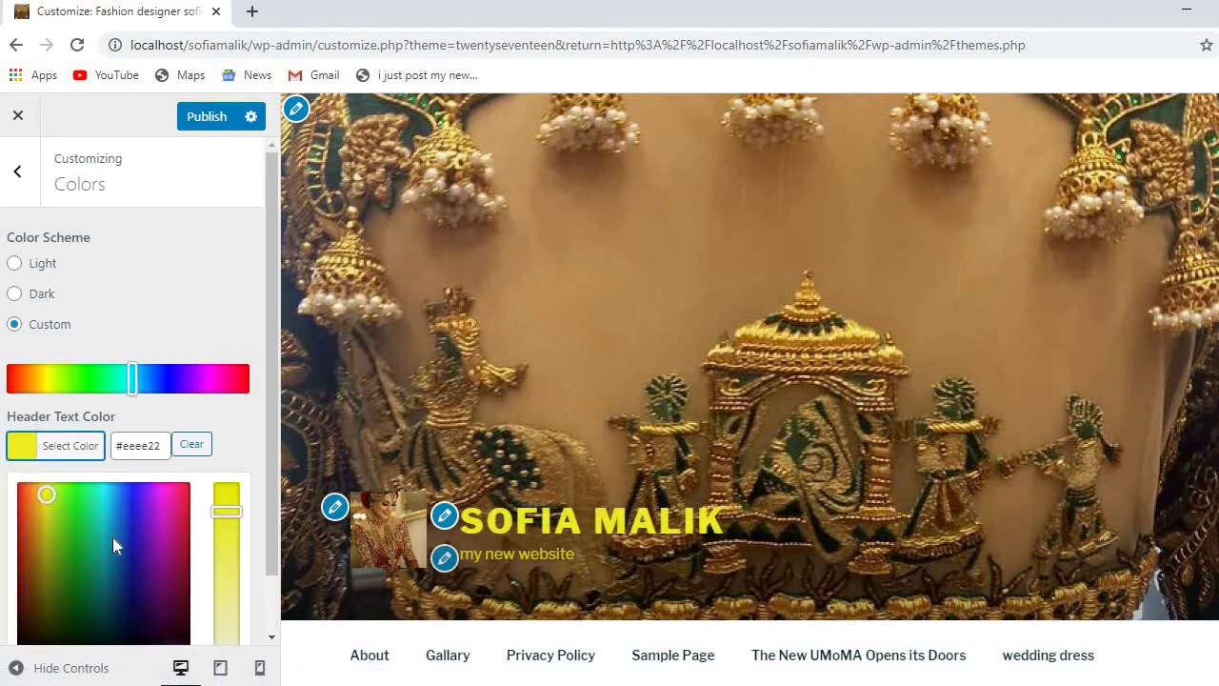
- Try header text colours: blue #1b4cd3, purple, gold, green, navy, near-black, olive-yellow
left_click(112, 539)
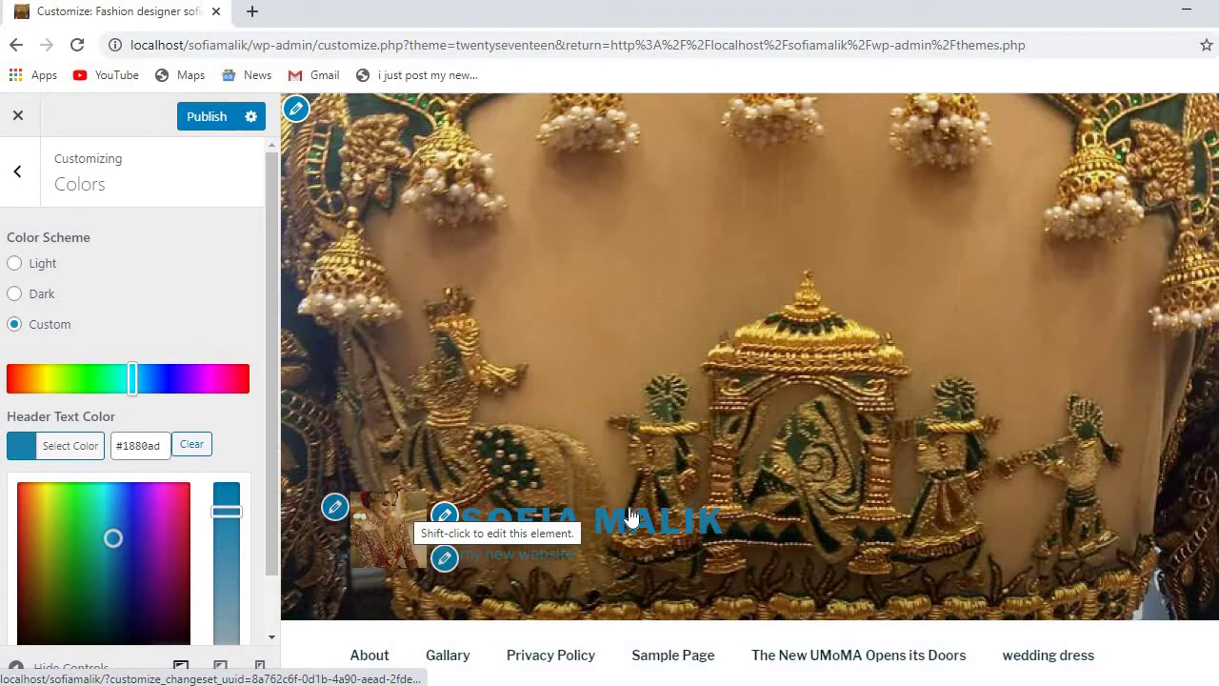
left_click(155, 509)
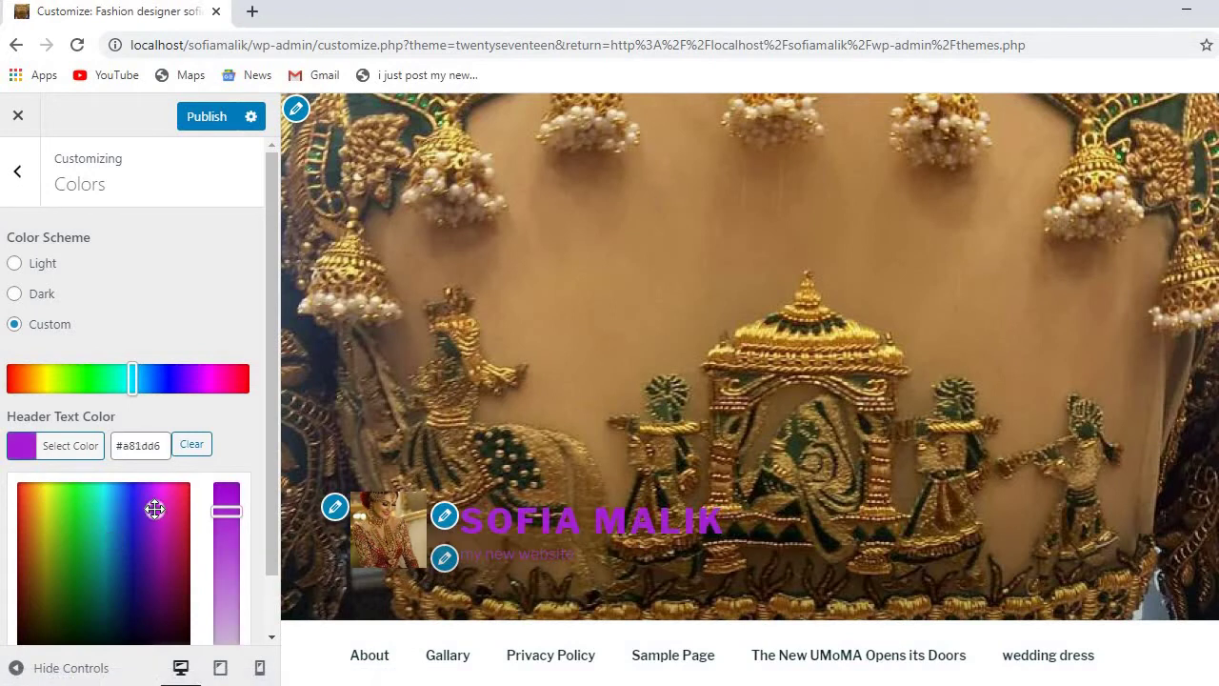
left_click(39, 544)
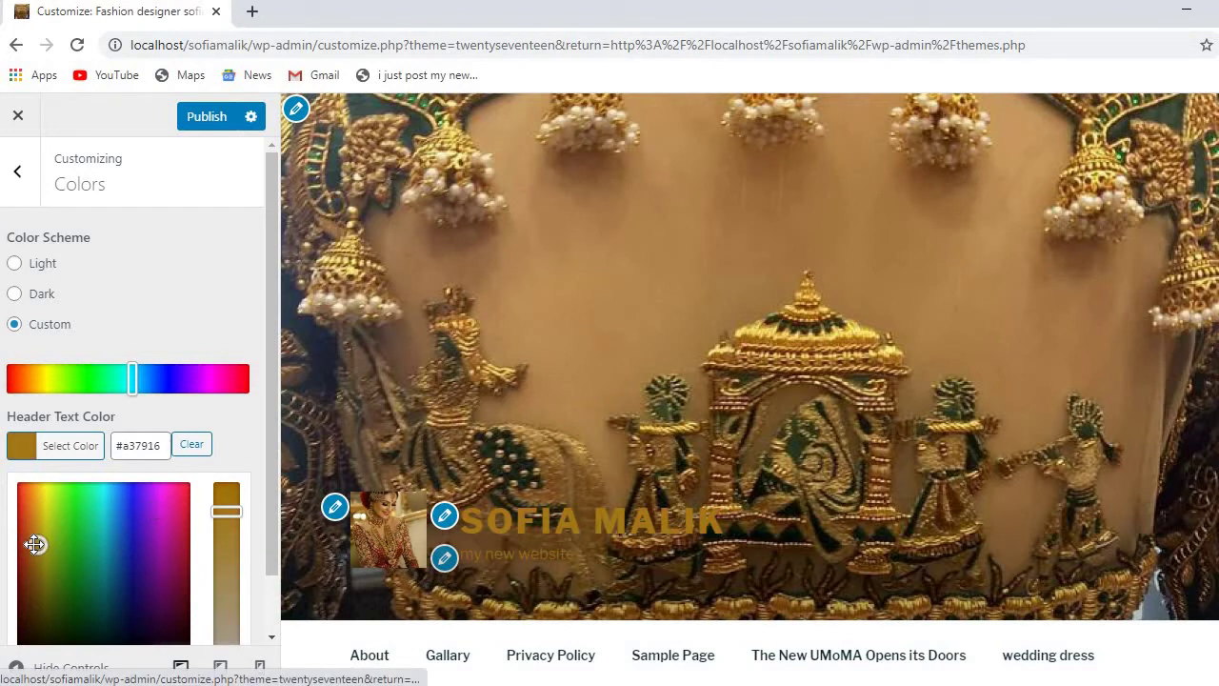
left_click(79, 509)
left_click(124, 511)
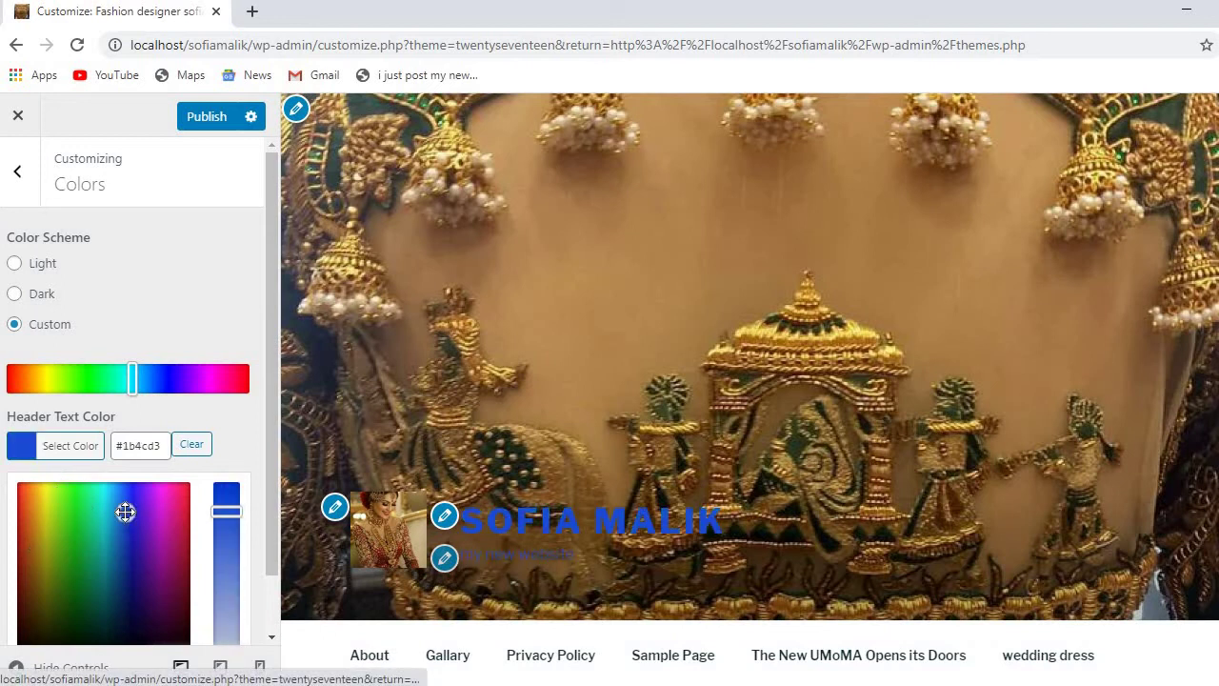
left_click(121, 575)
left_click(121, 603)
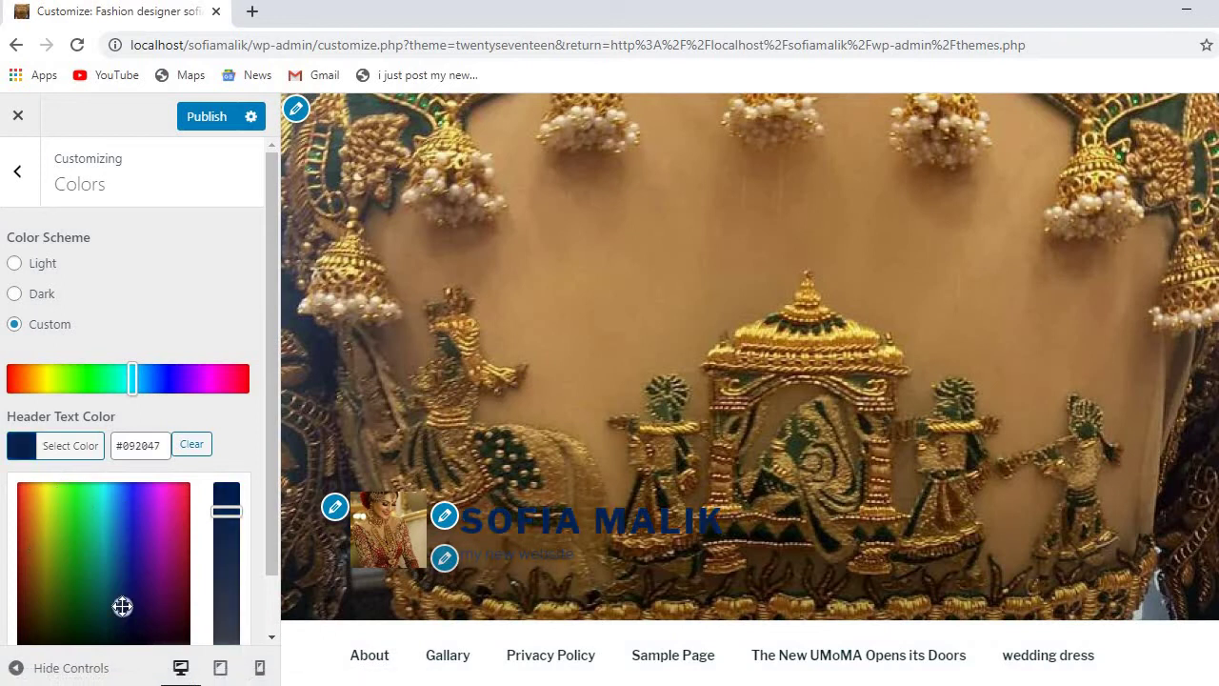
left_click(57, 584)
left_click(51, 608)
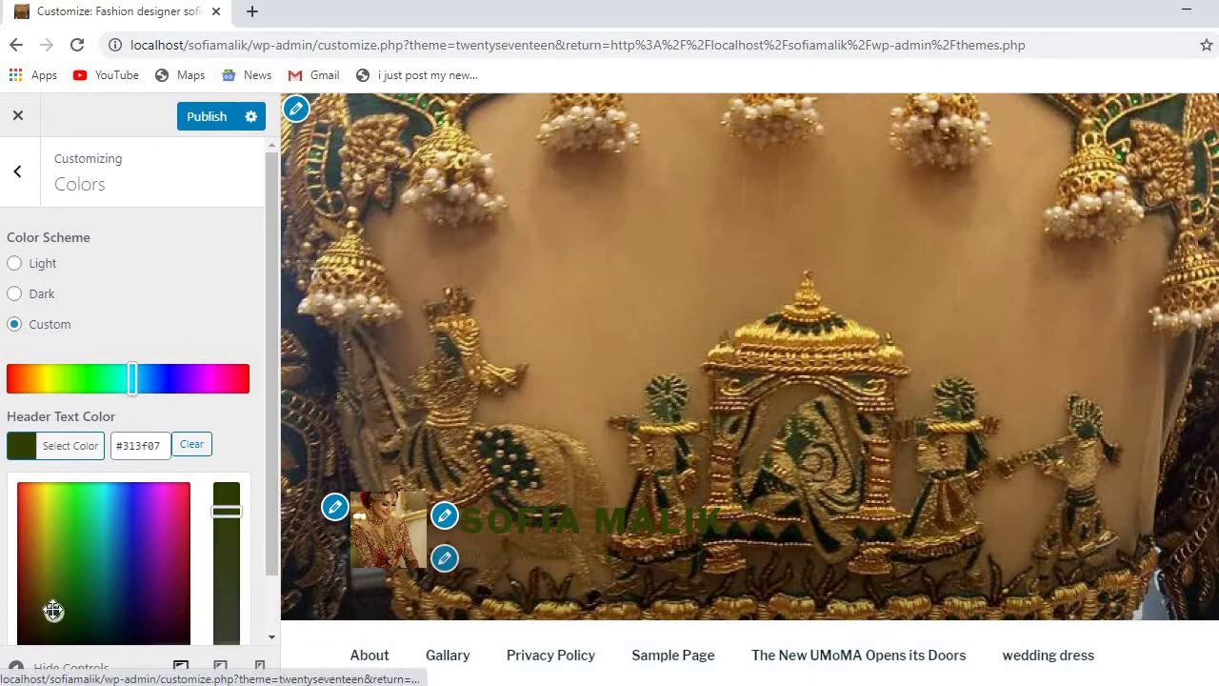
left_click(47, 516)
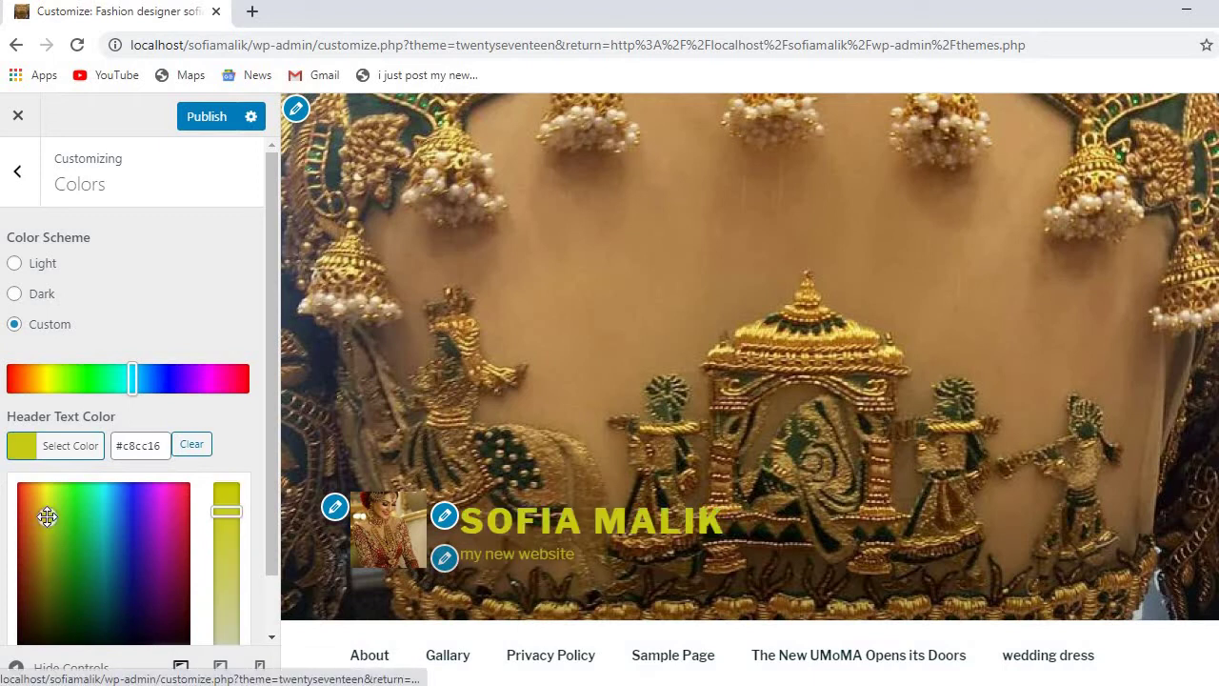
left_click(156, 544)
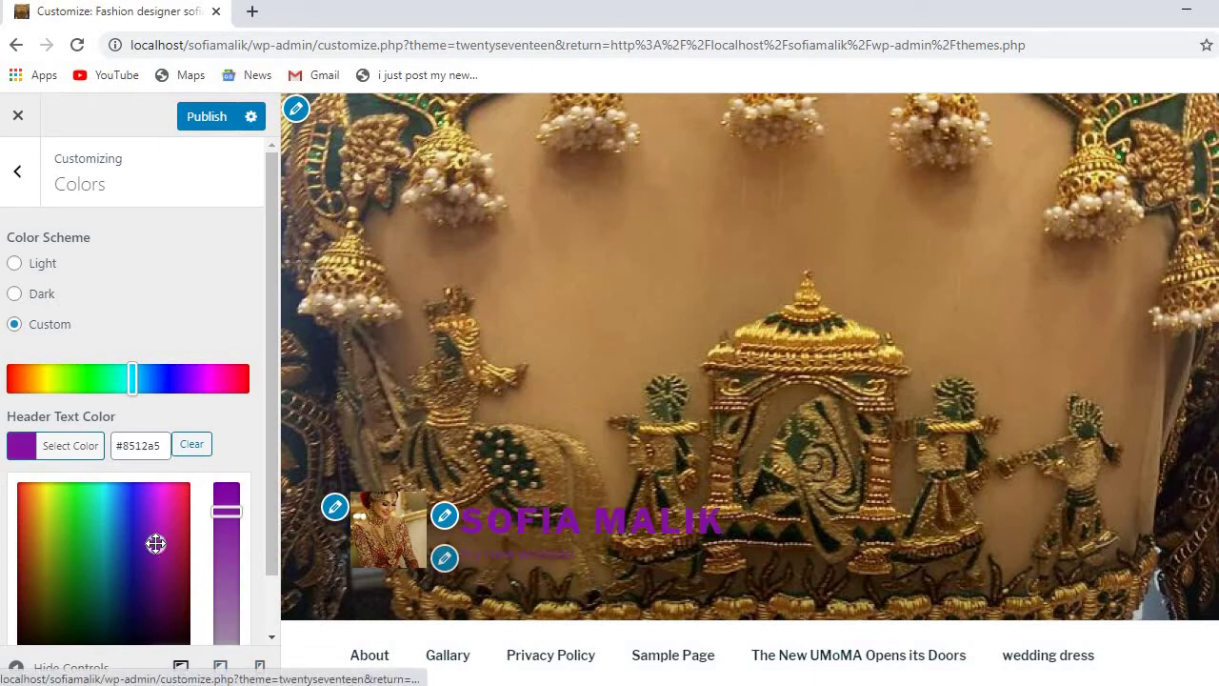
left_click(47, 529)
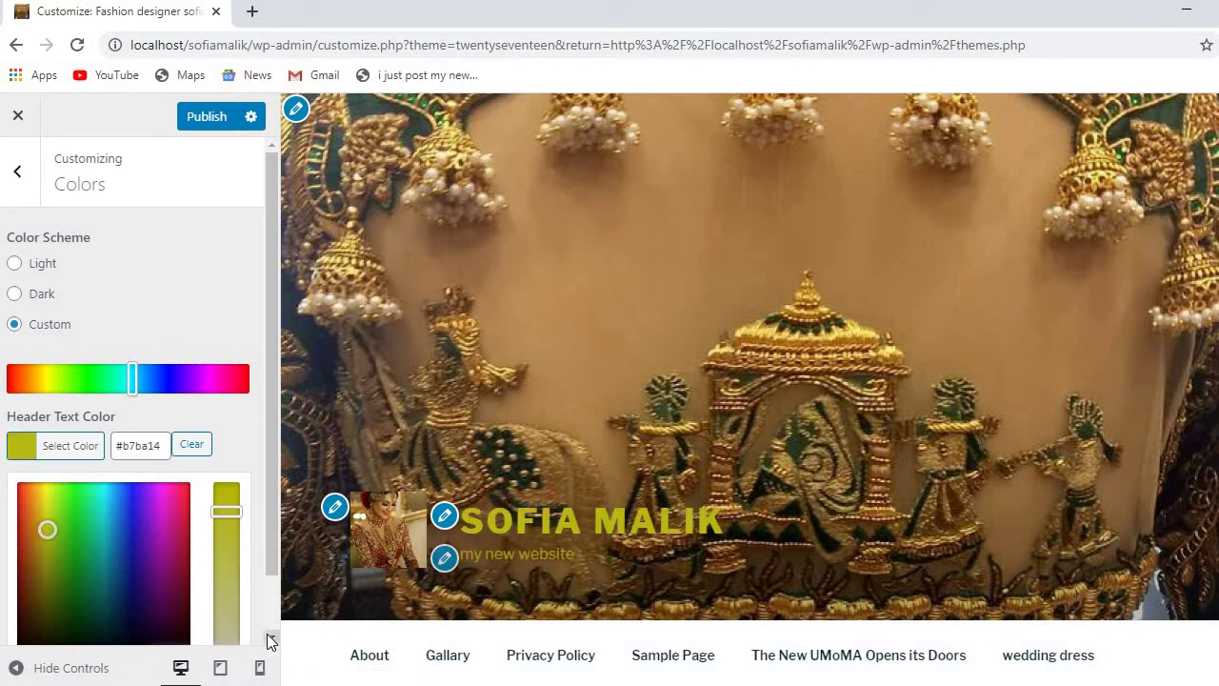
left_click(270, 639)
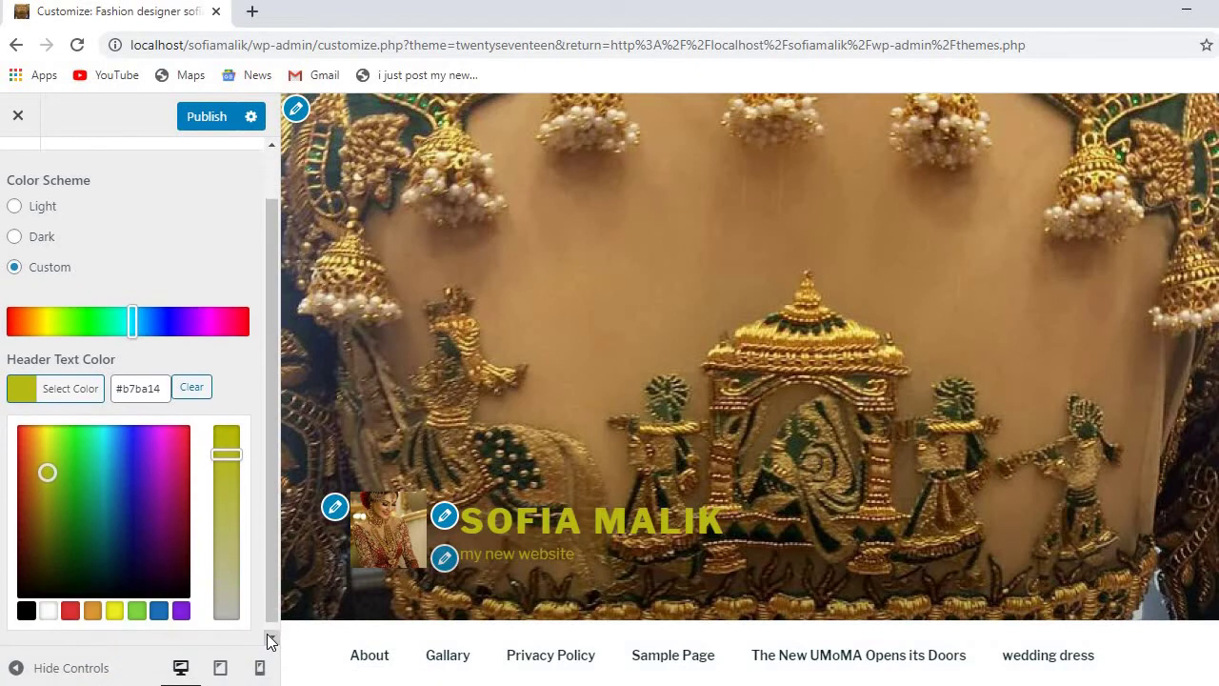
- Set the header text colour to yellow #eeee22 and publish the colour settings
left_click(27, 602)
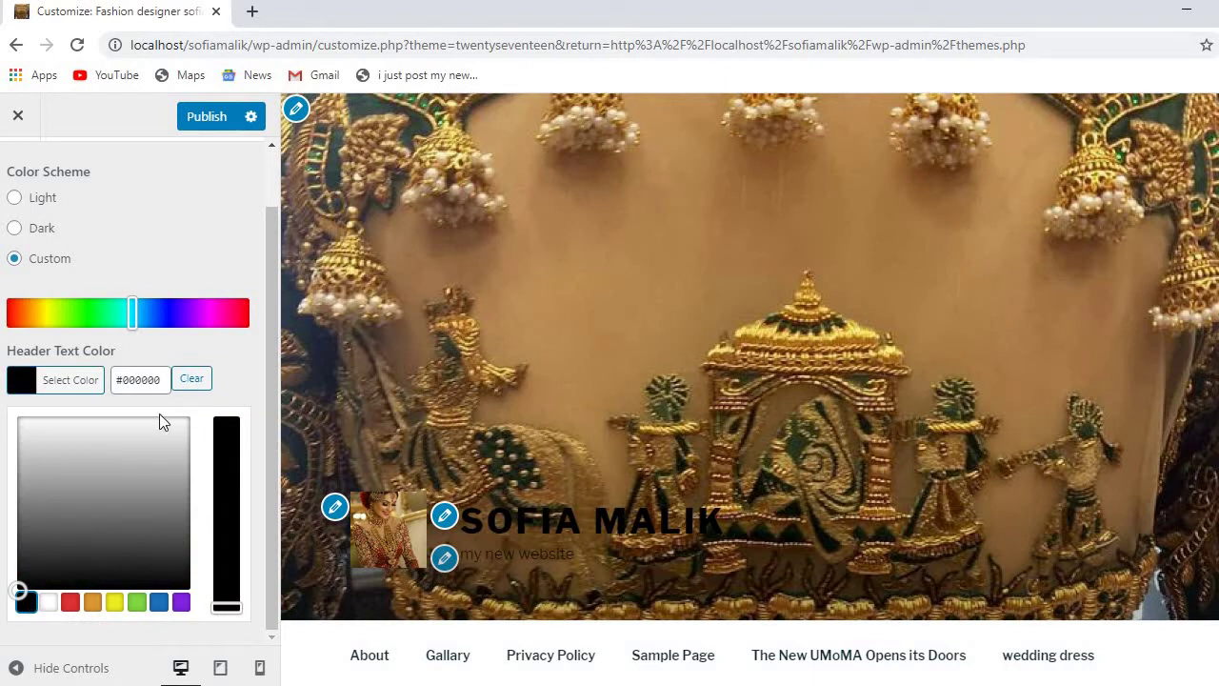
left_click(113, 604)
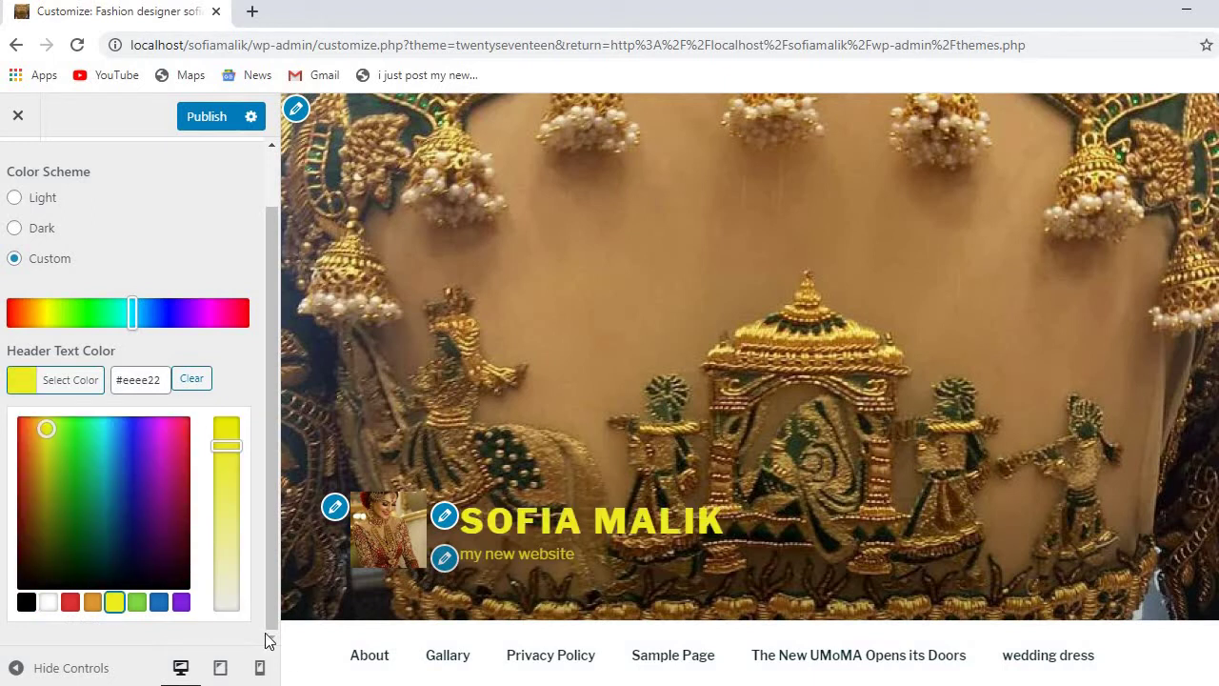
left_click(217, 119)
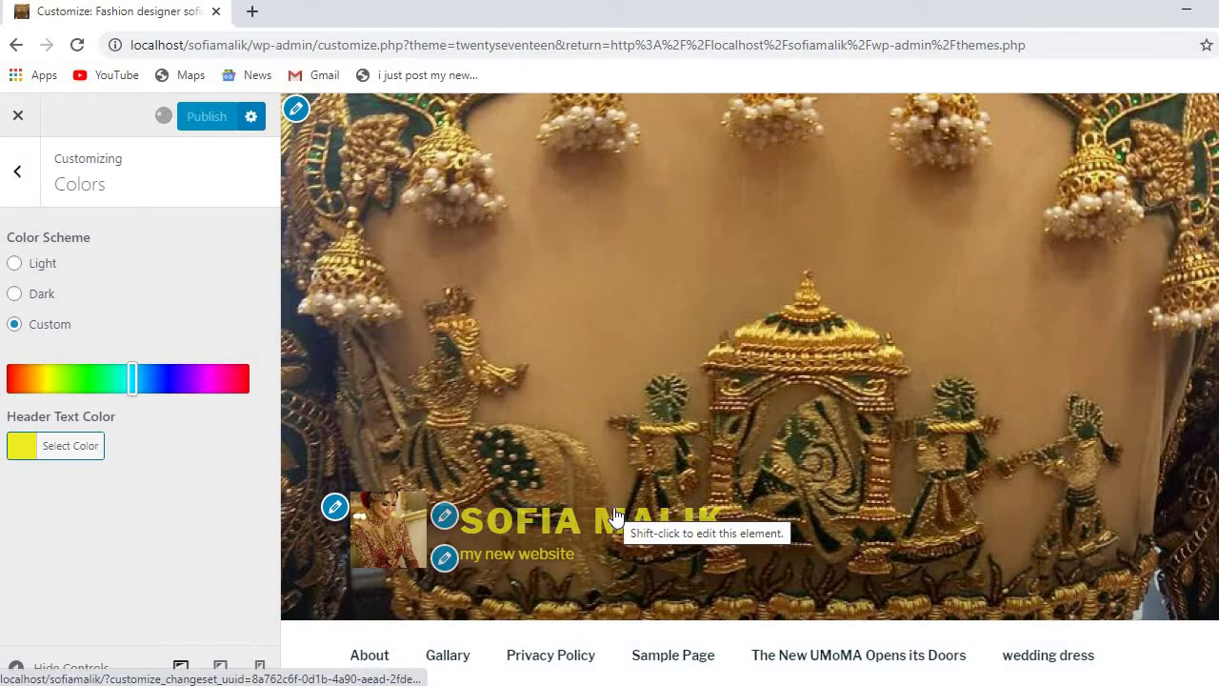
left_click(28, 185)
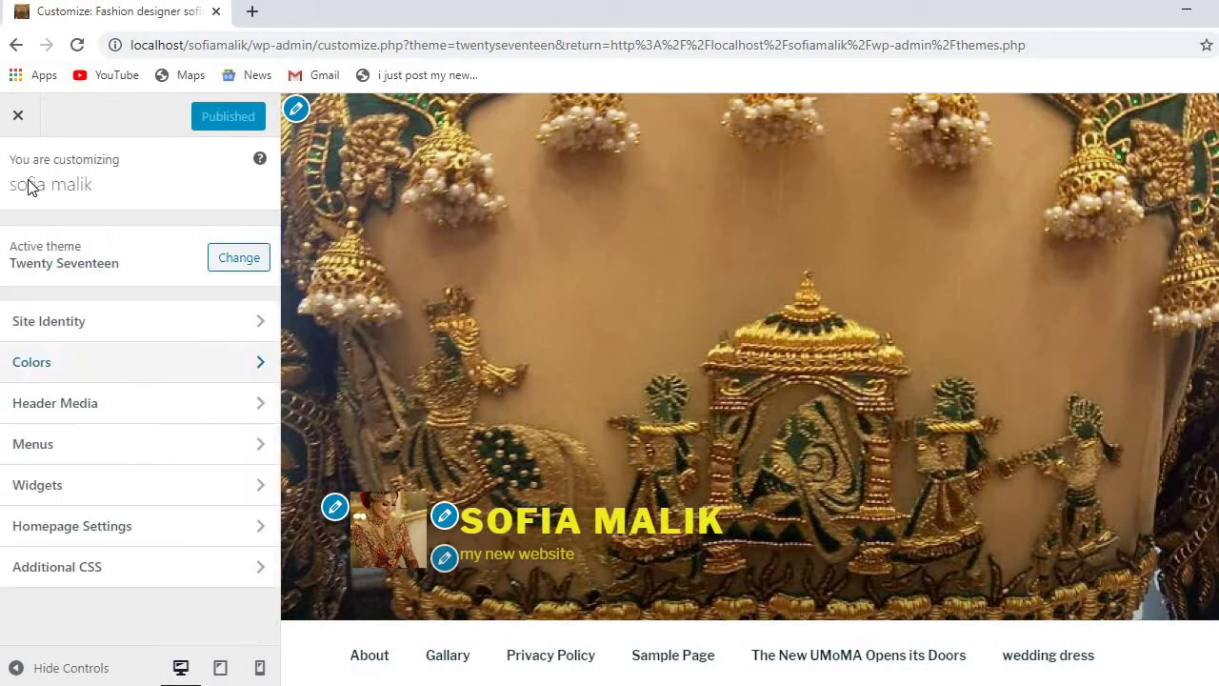
- In Header Media, start adding a new header image from the Media Library
left_click(254, 412)
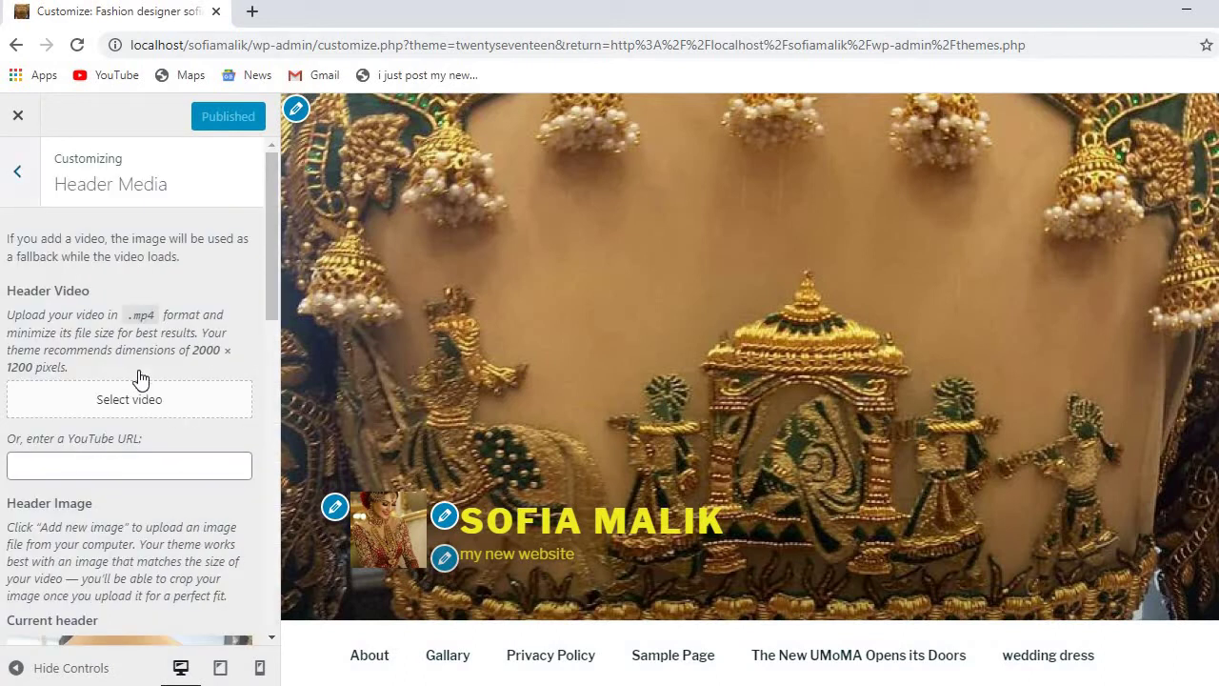
scroll(268, 630, "down", 3)
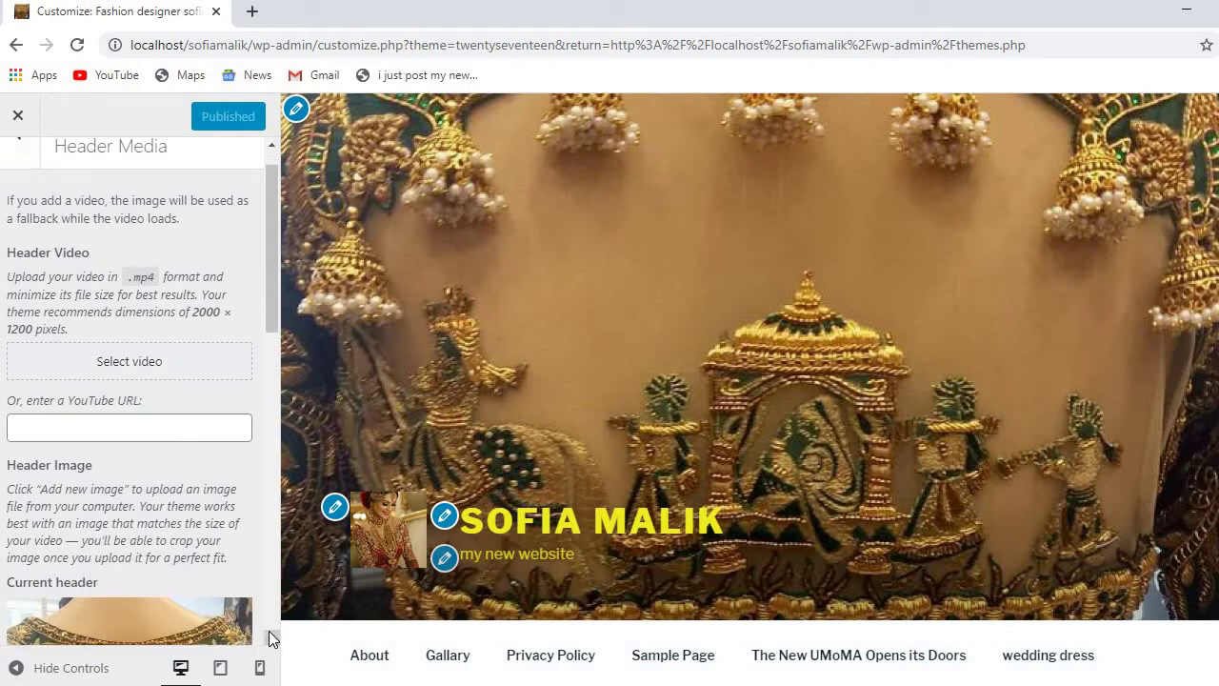
scroll(269, 631, "down", 2)
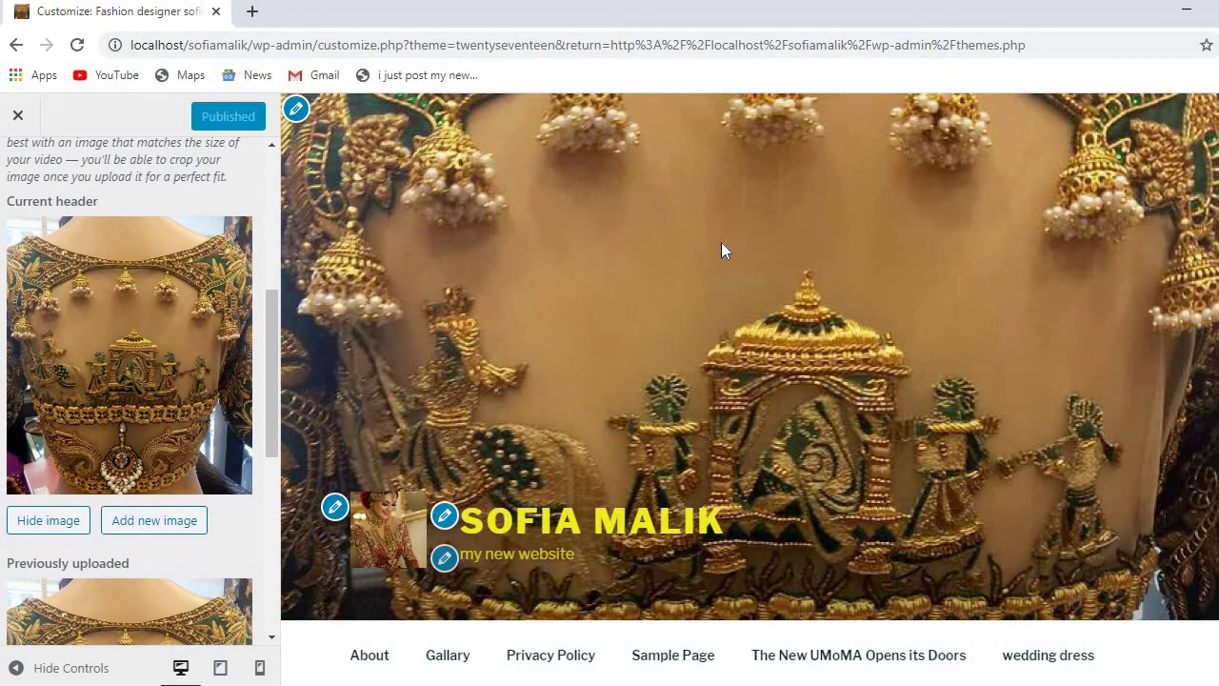
left_click(119, 530)
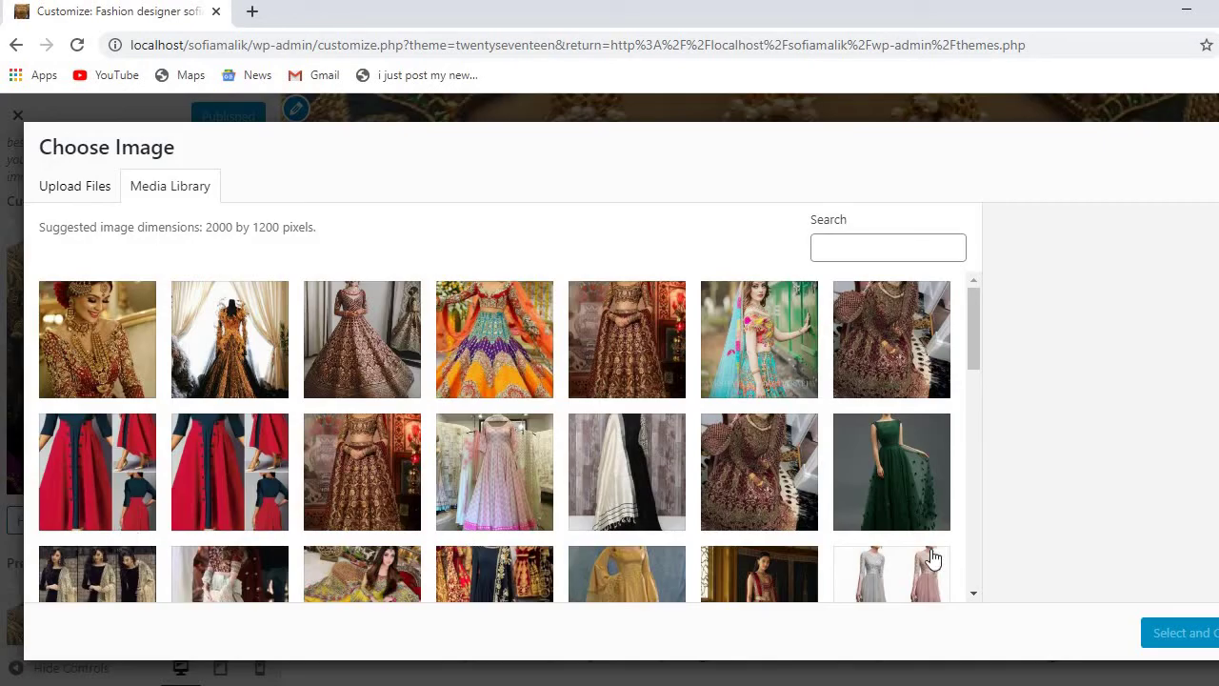
- Choose the red embroidered gown photo and crop it as the header image
left_click(972, 593)
scroll(968, 594, "down", 5)
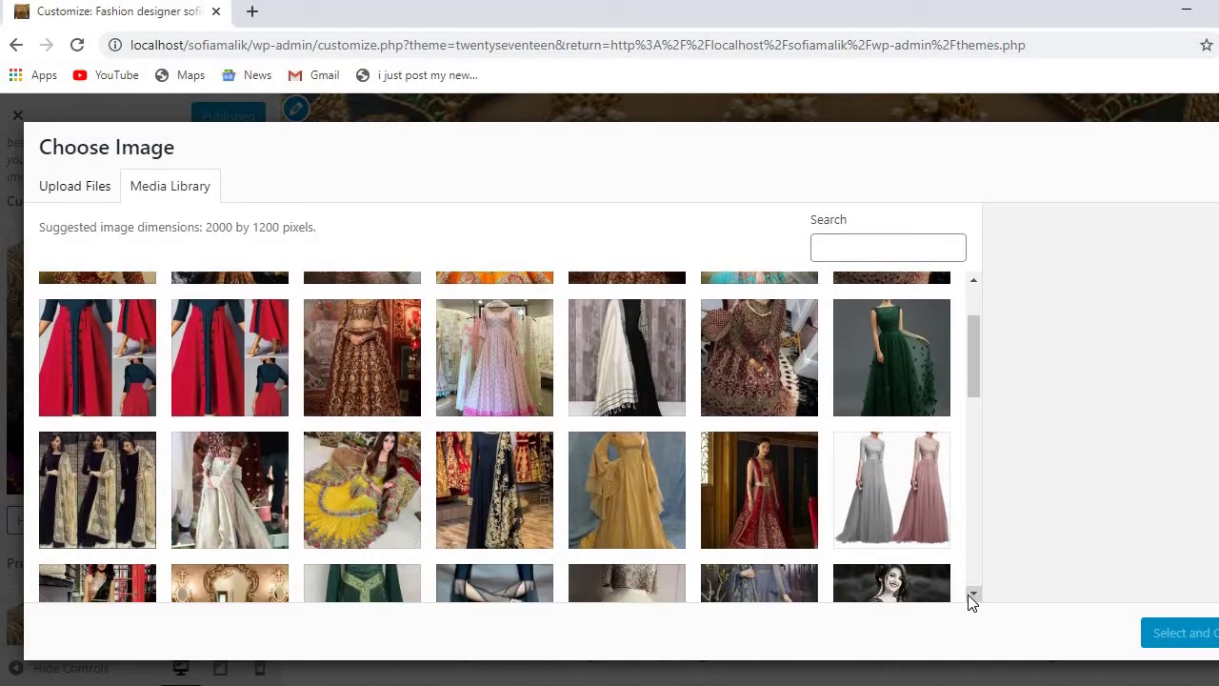
scroll(968, 594, "down", 1)
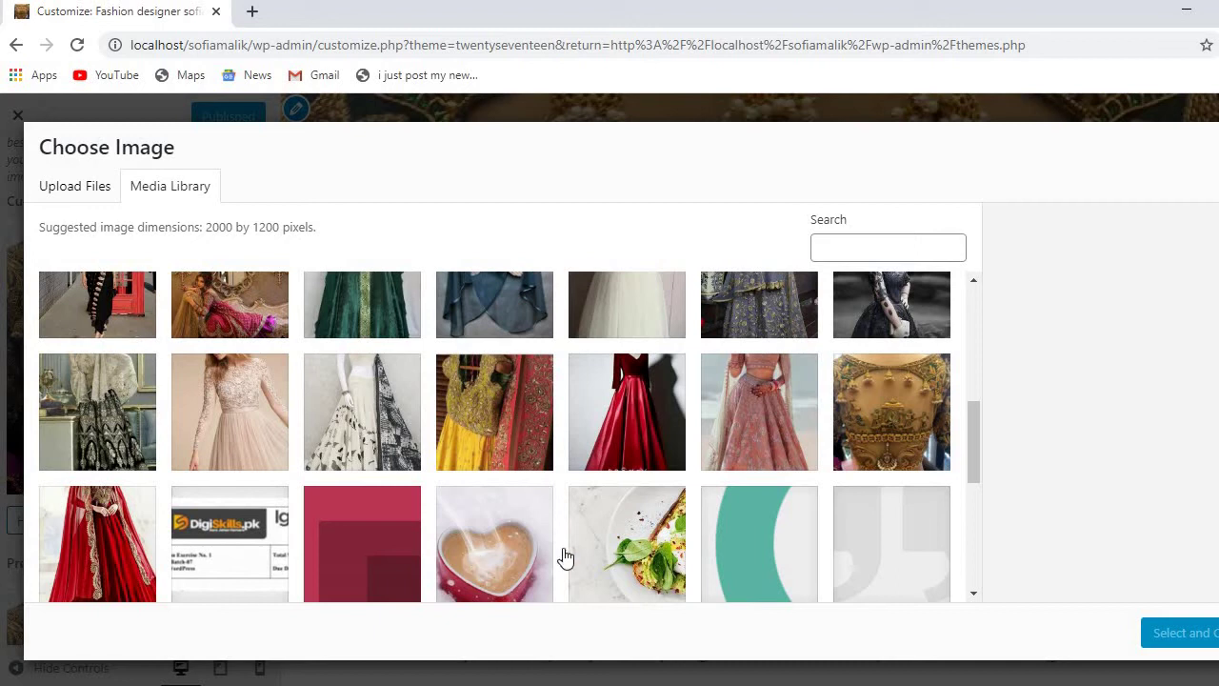
left_click(641, 551)
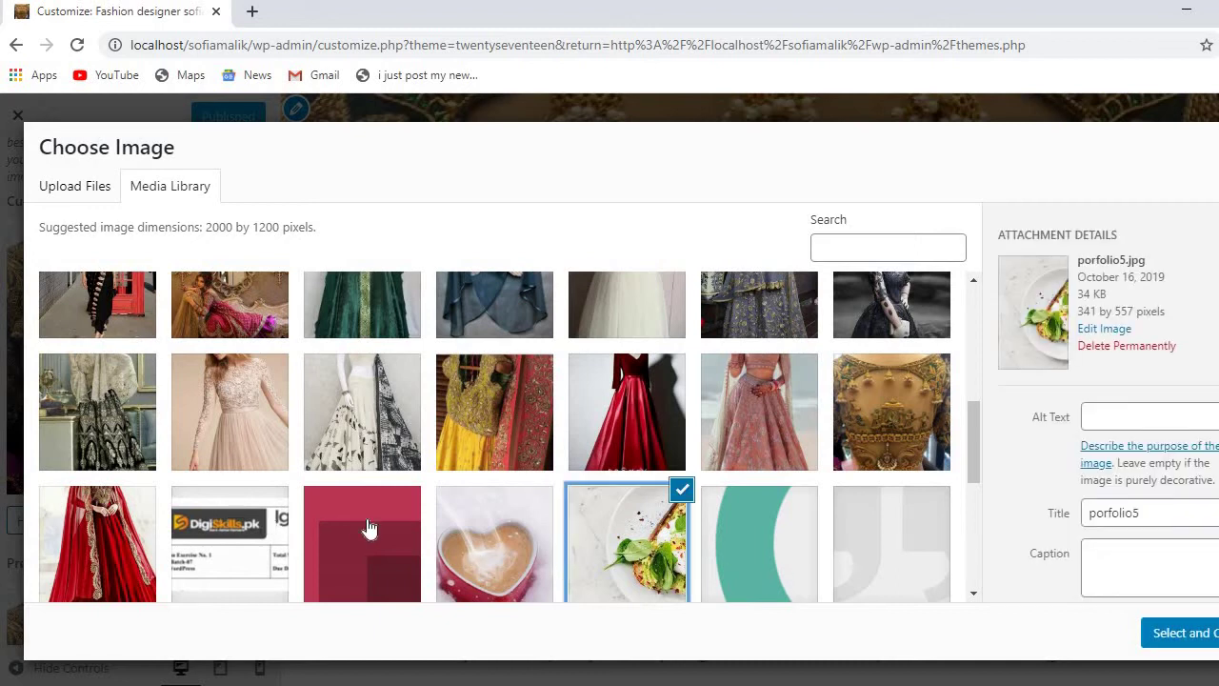
left_click(473, 552)
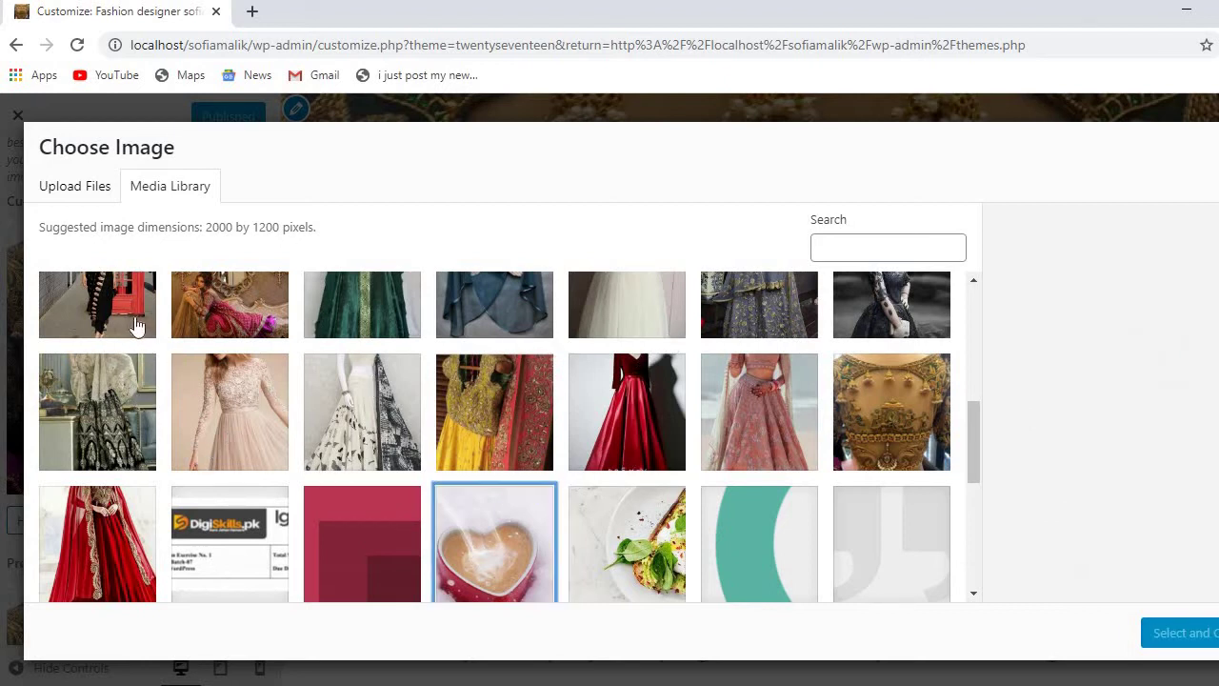
left_click(91, 505)
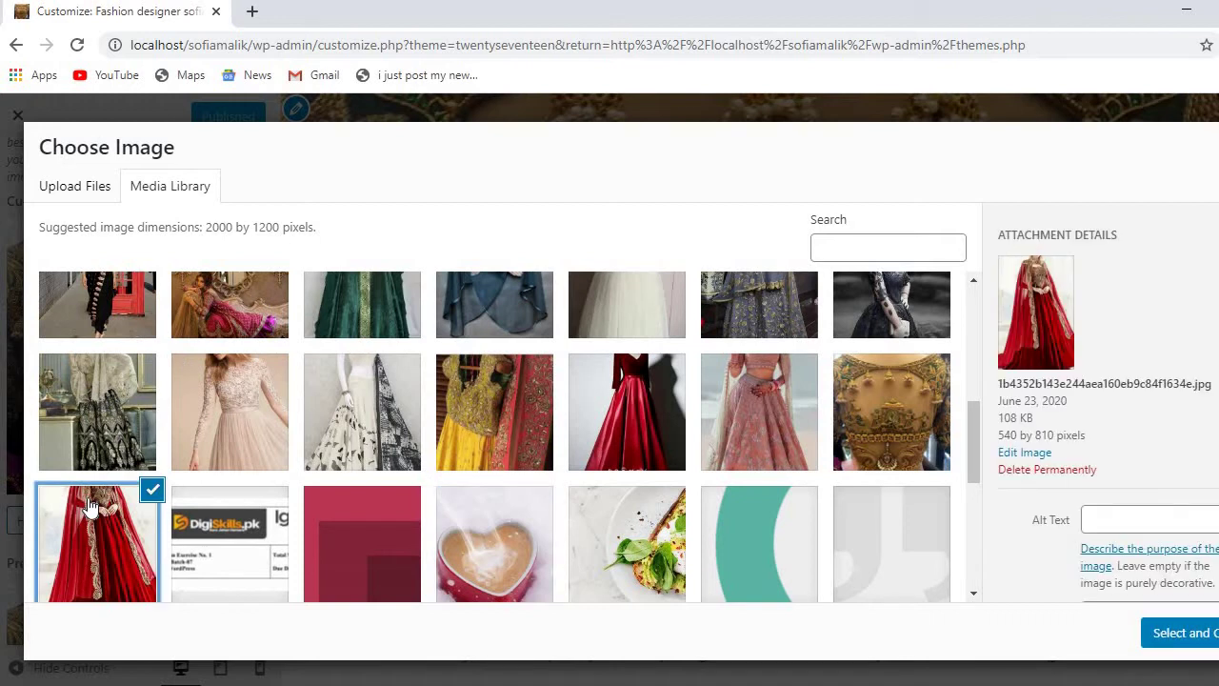
left_click(1190, 634)
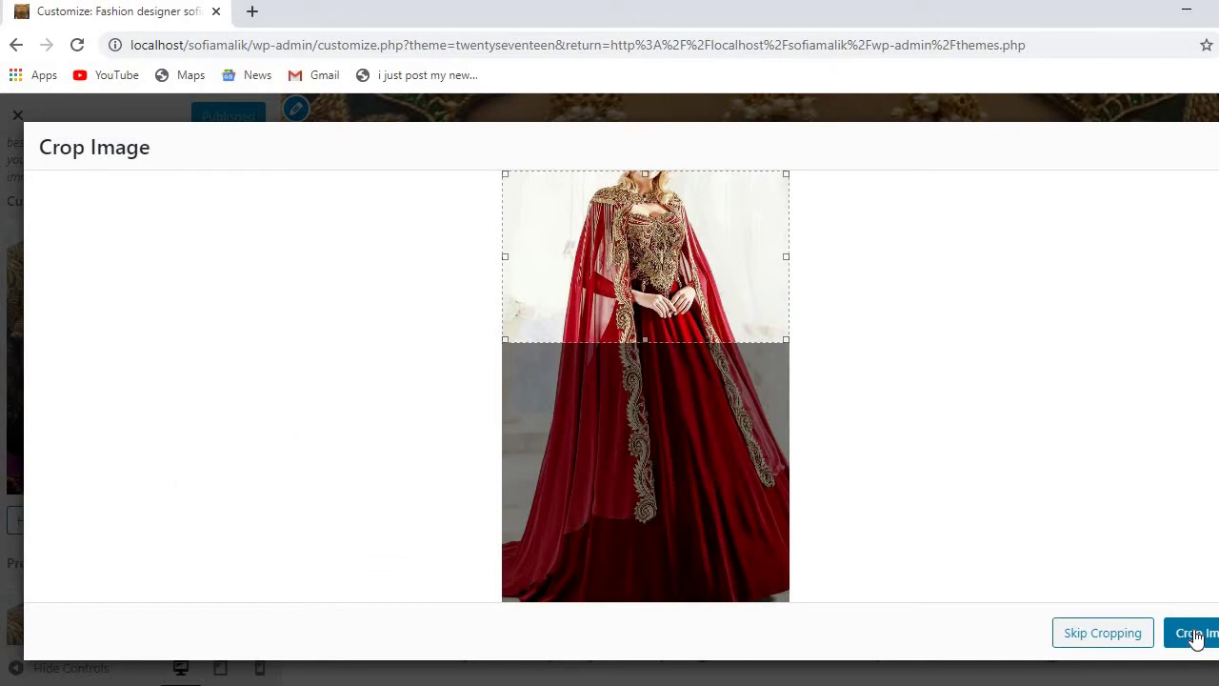
left_click(1196, 637)
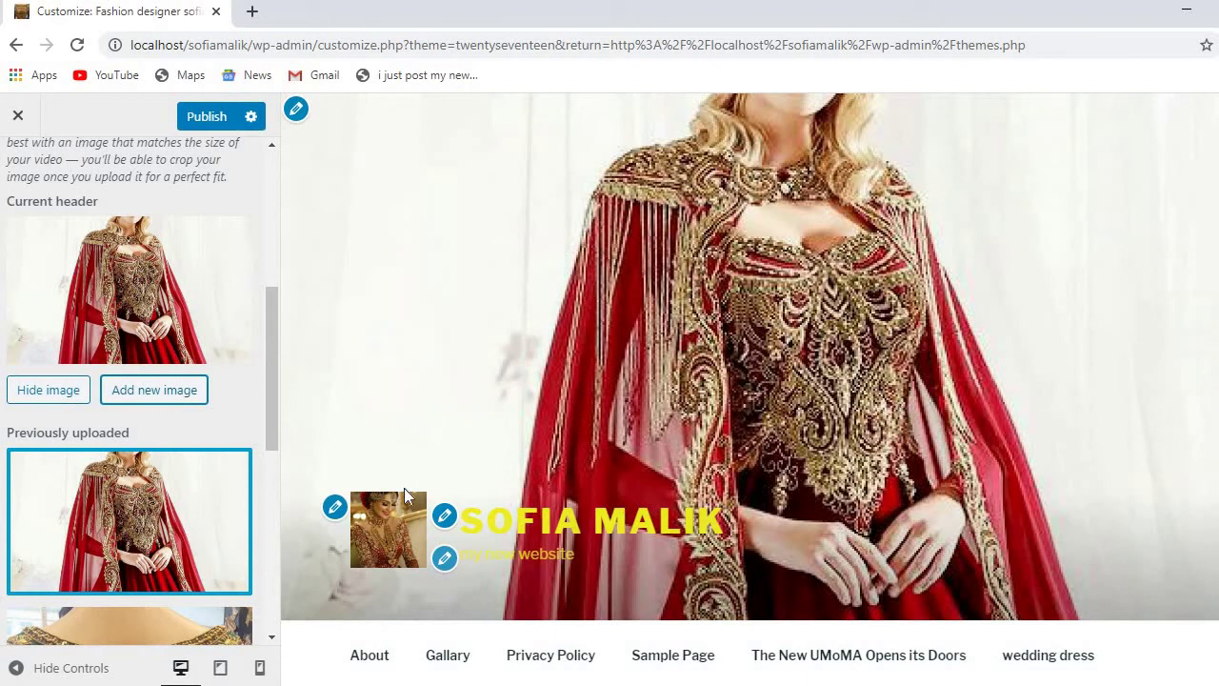
left_click(273, 637)
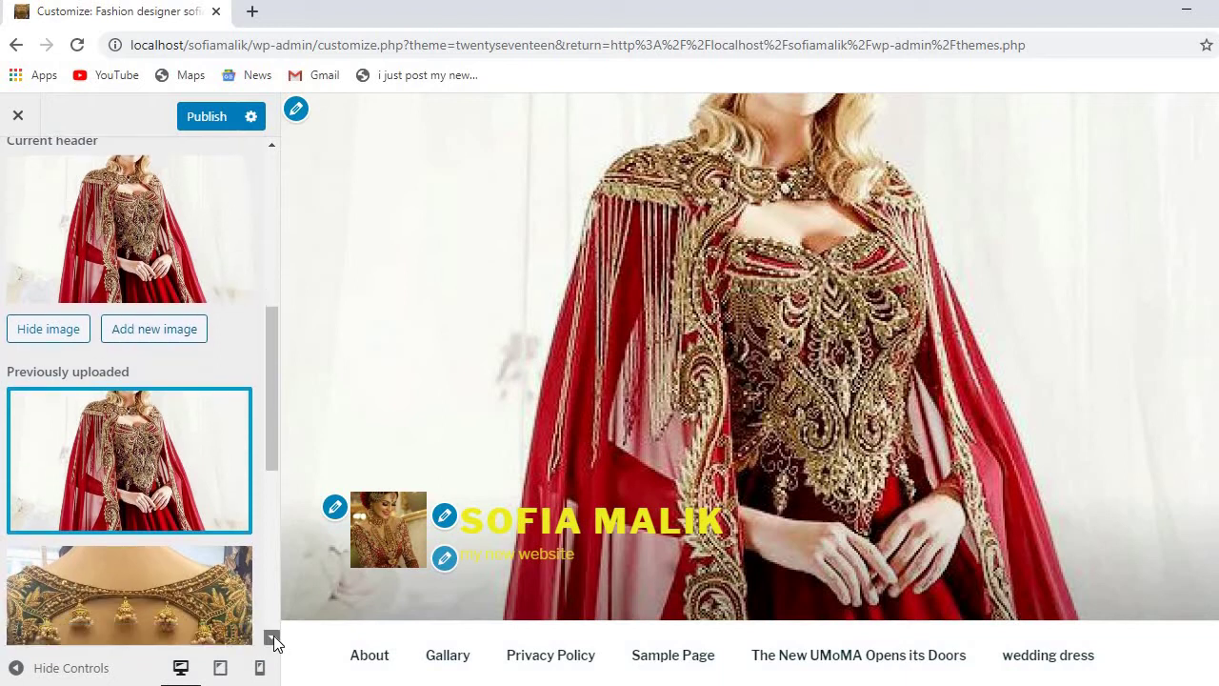
left_click(159, 311)
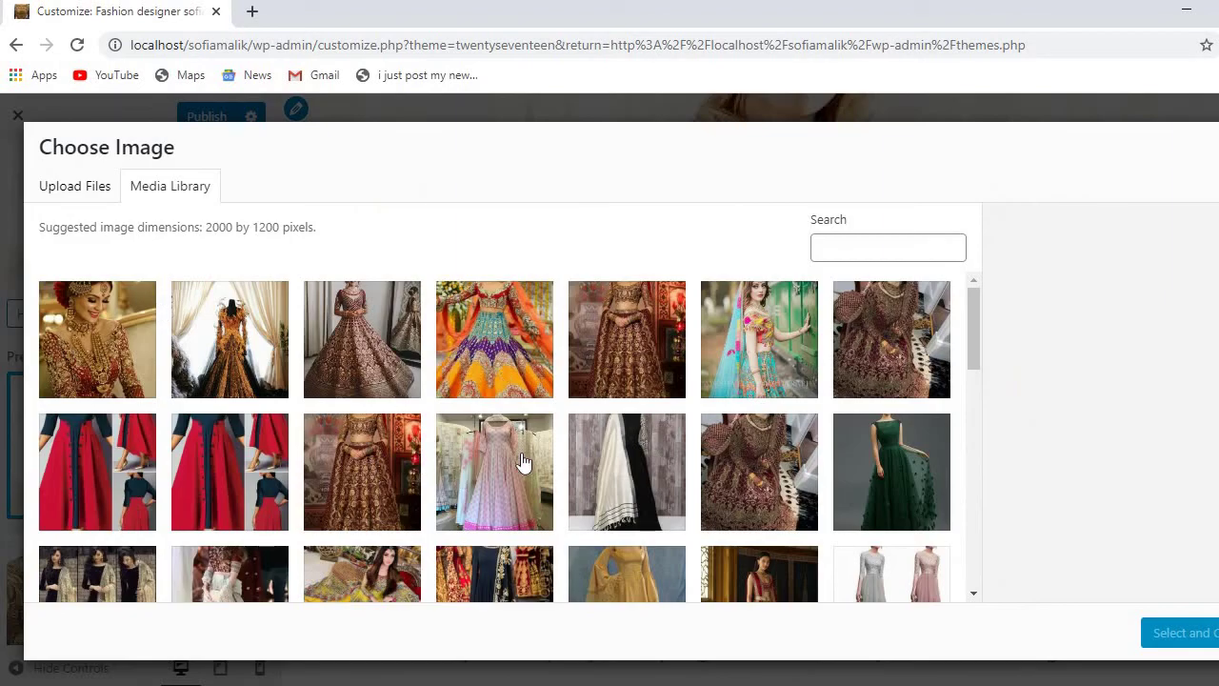
- Select and crop the green-background lehenga photo as the new header image
left_click(767, 323)
left_click(1193, 636)
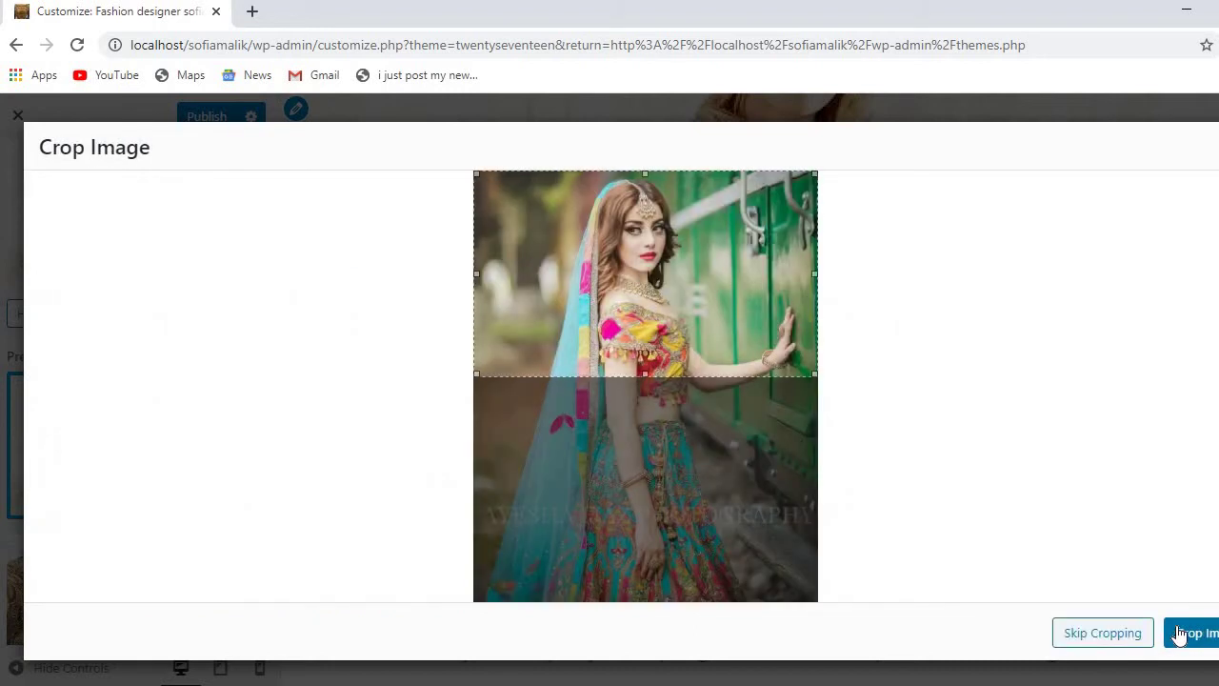
left_click(1181, 633)
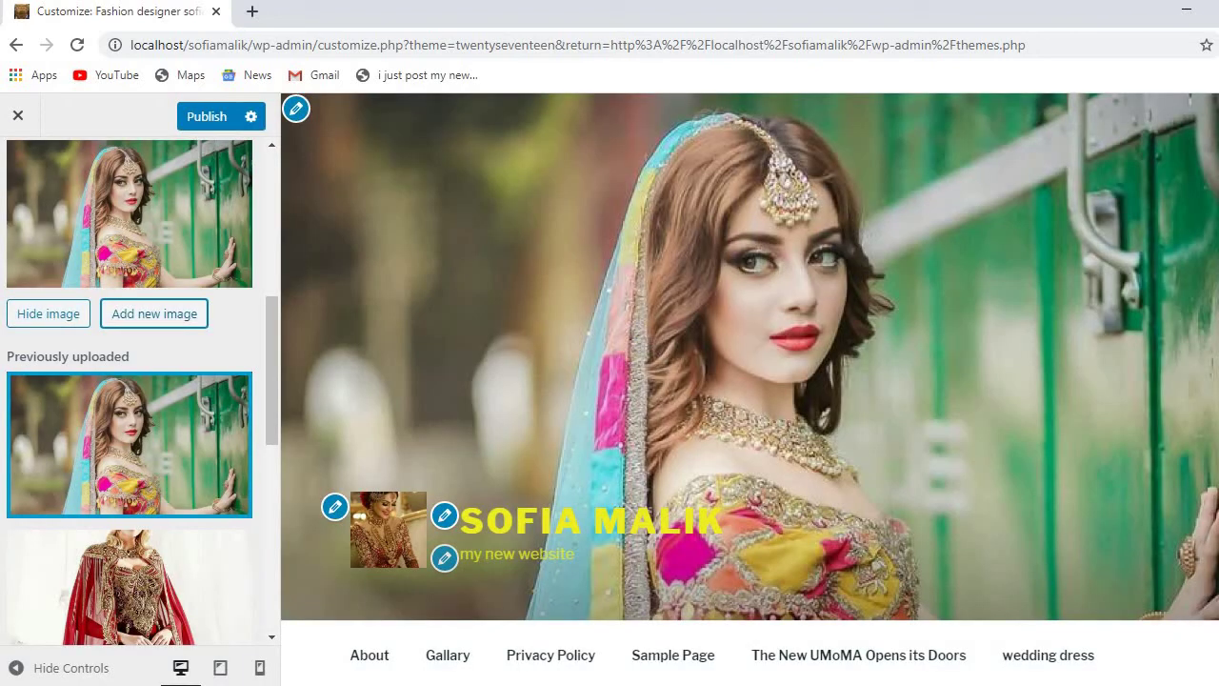
- Publish the lehenga header image change
scroll(750, 381, "down", 7)
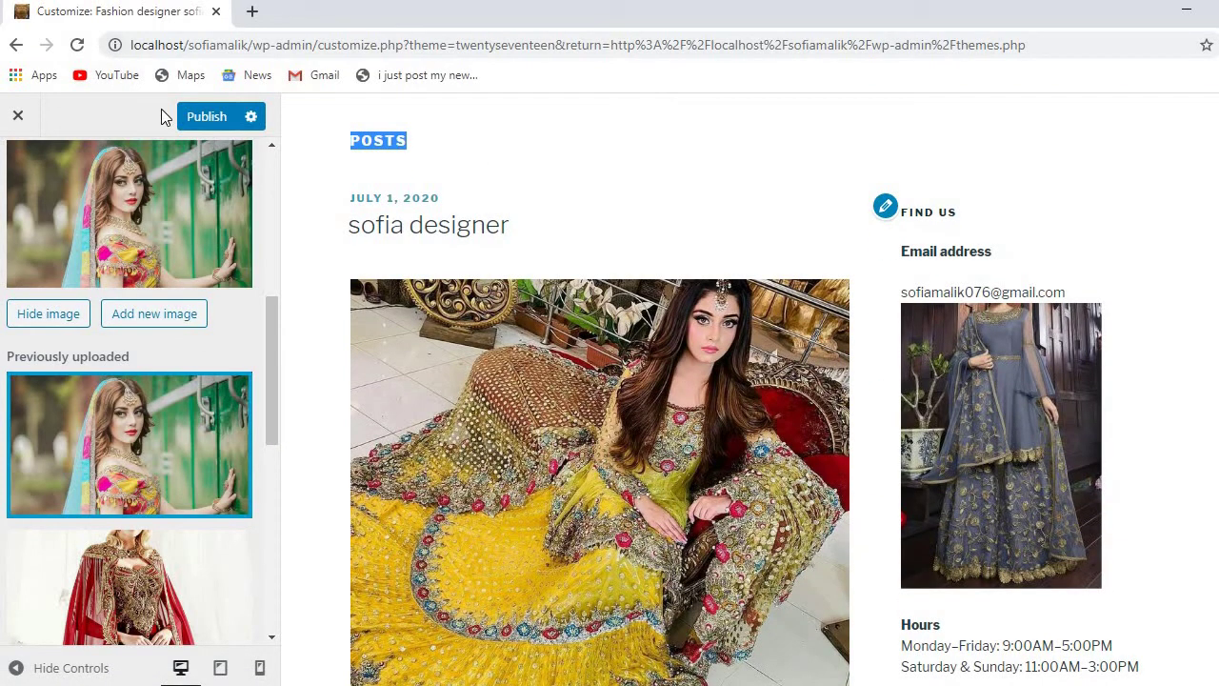
left_click(193, 119)
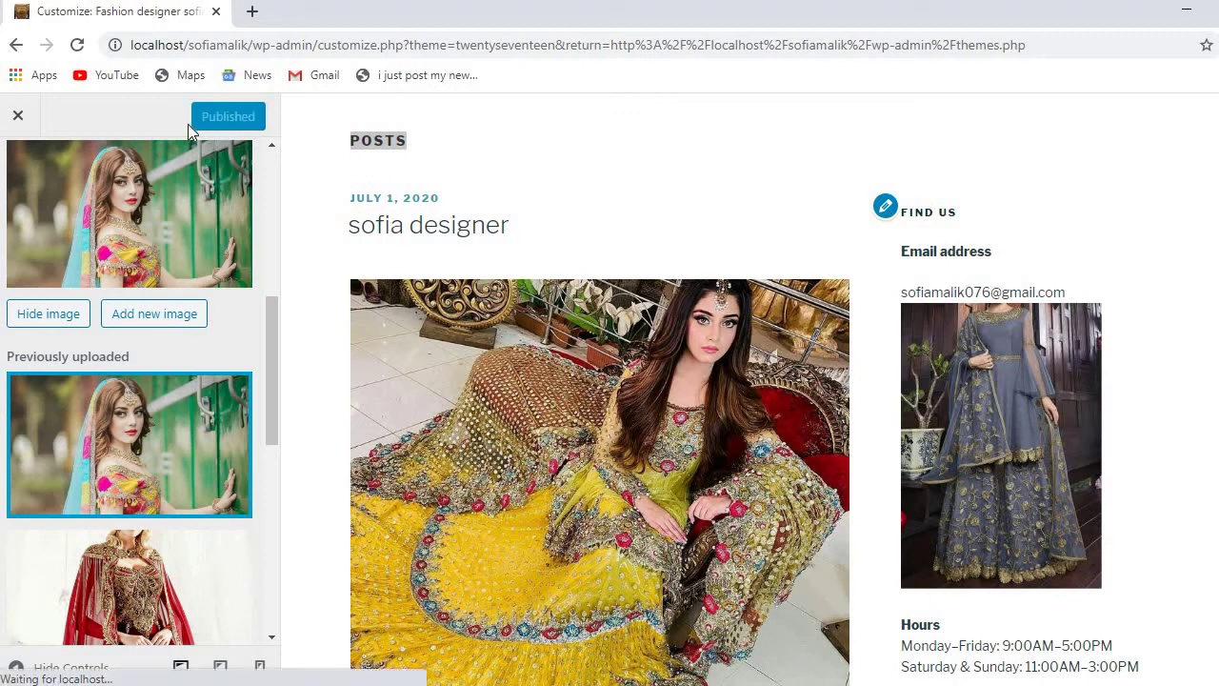
left_click(271, 145)
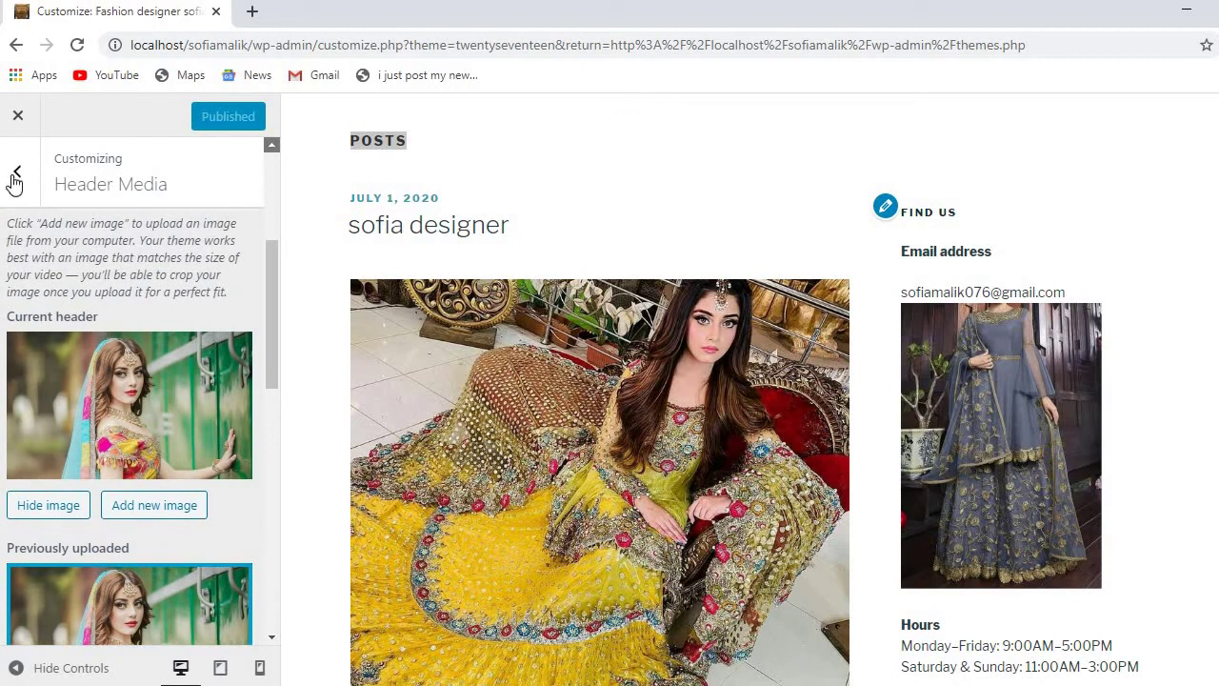
- Look through the Menus and Widgets sections, returning to the main Customizer list each time
left_click(17, 171)
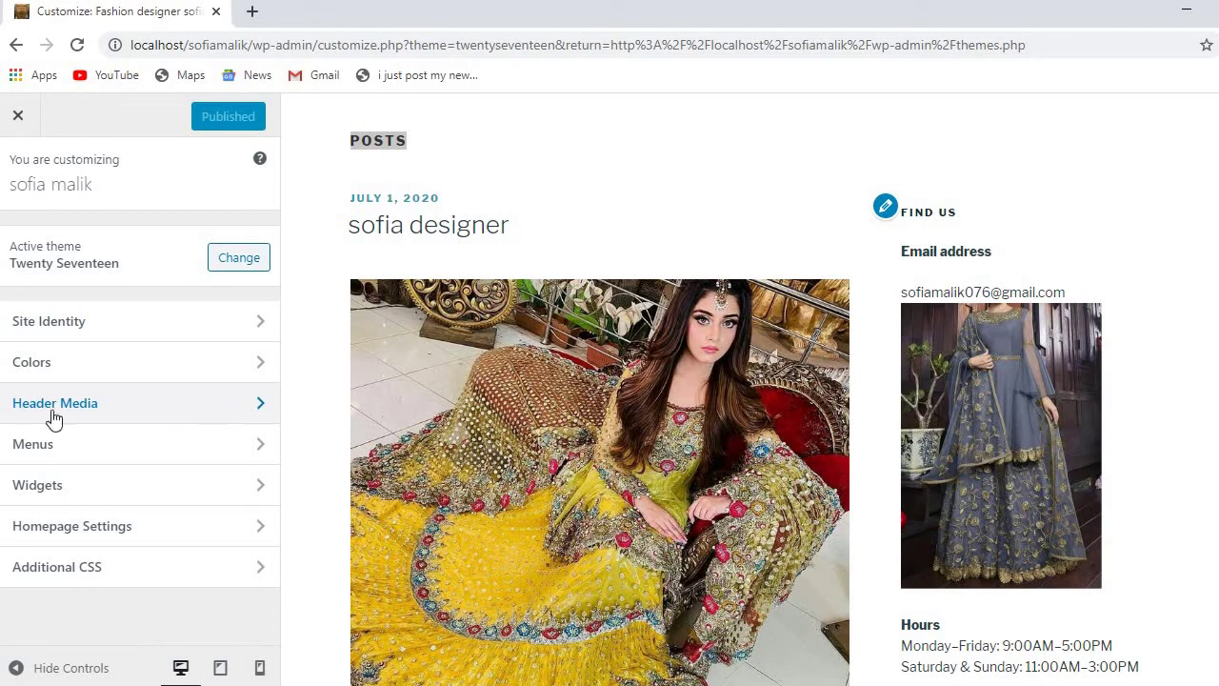
left_click(256, 444)
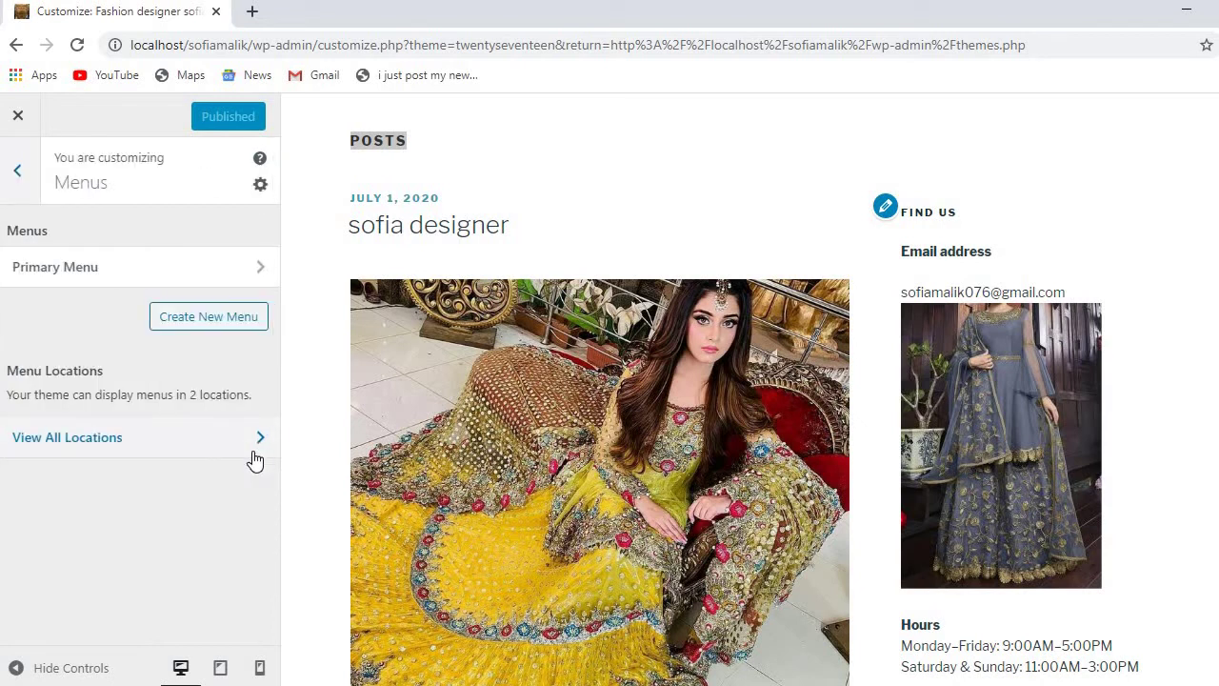
left_click(20, 167)
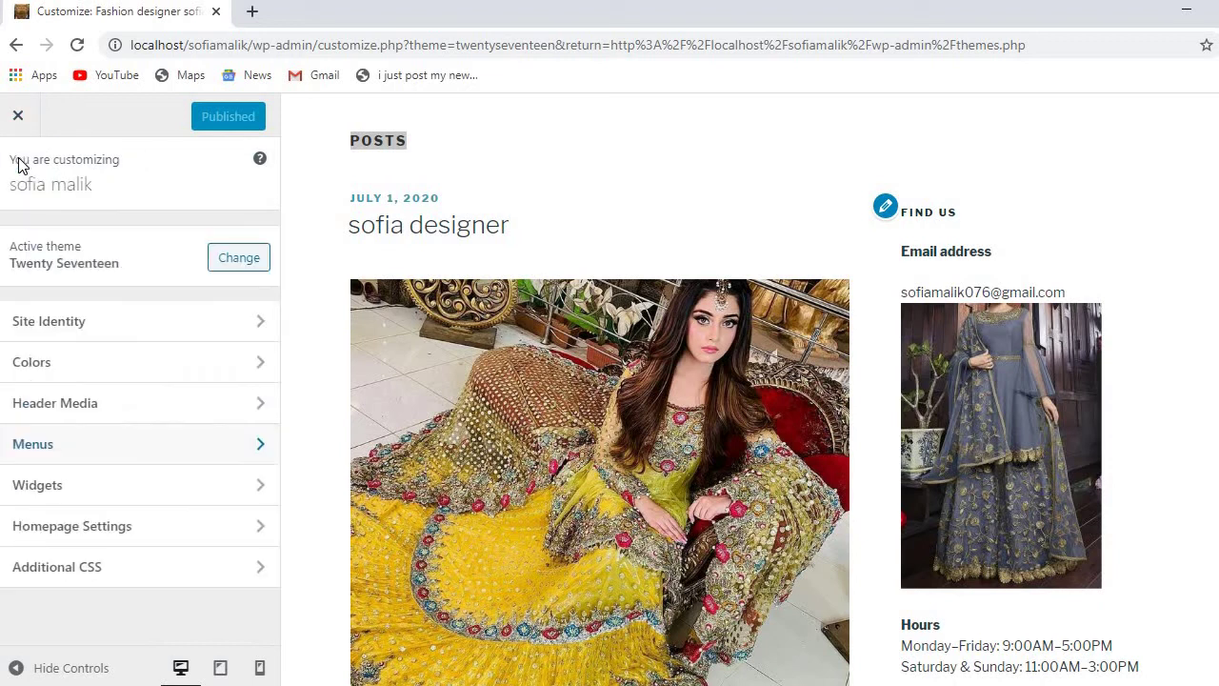
left_click(257, 485)
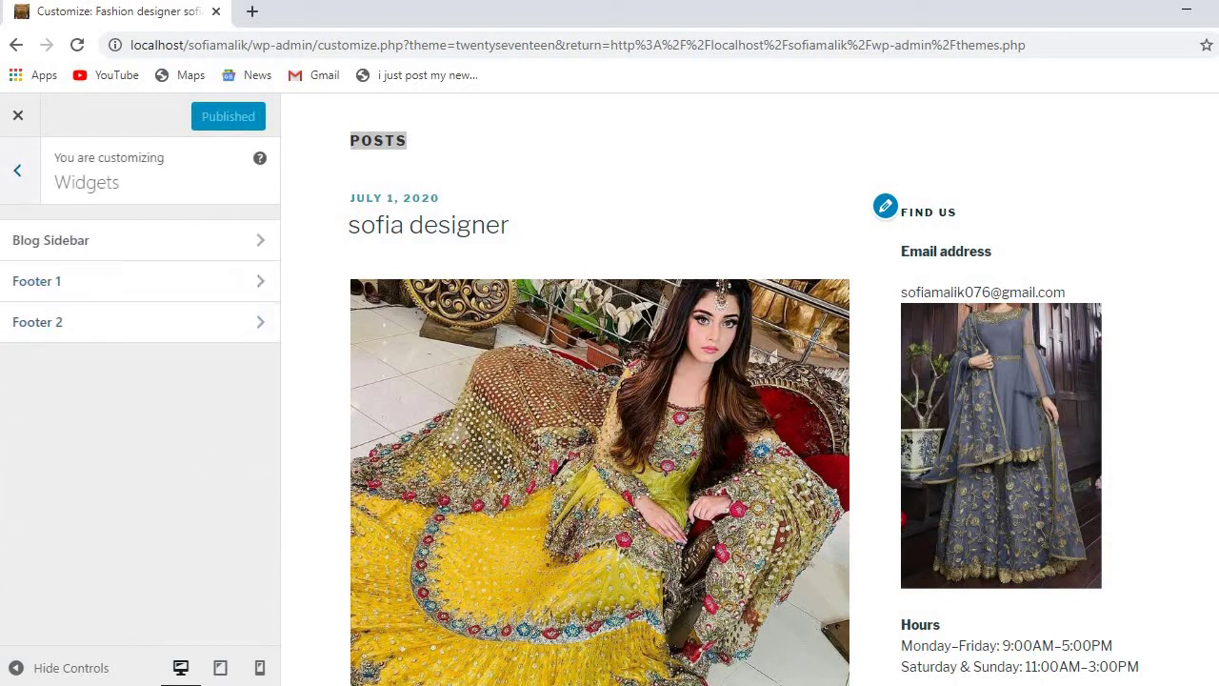
left_click(19, 173)
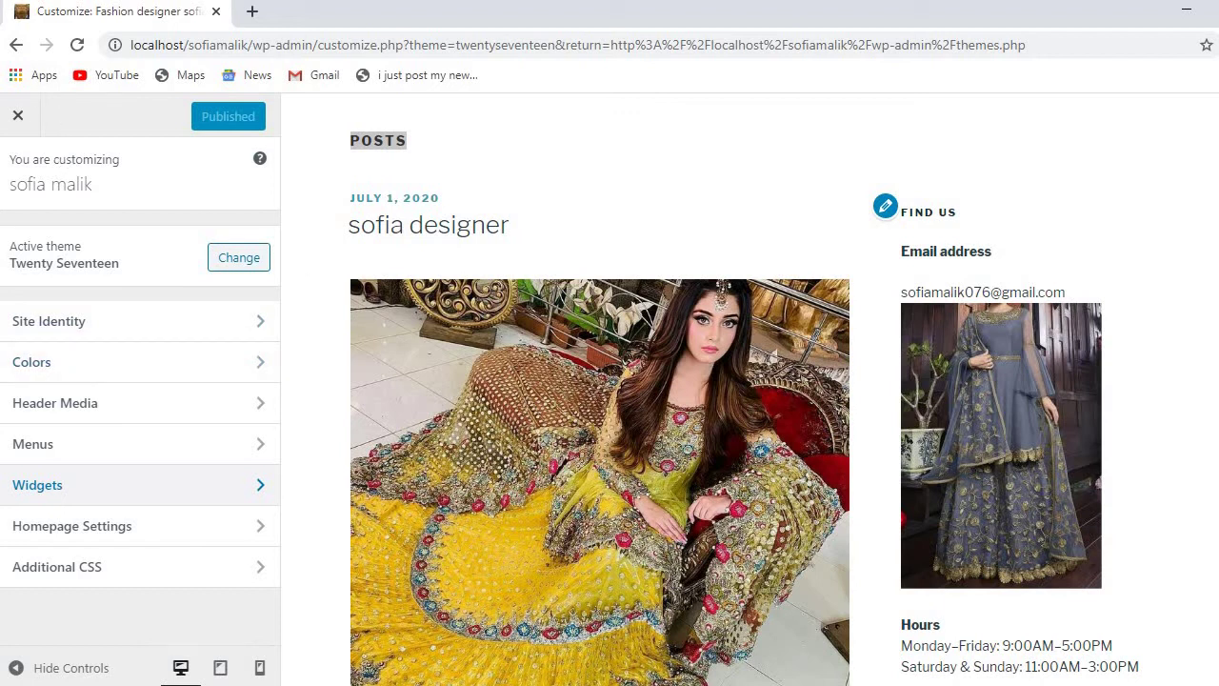
scroll(600, 428, "down", 10)
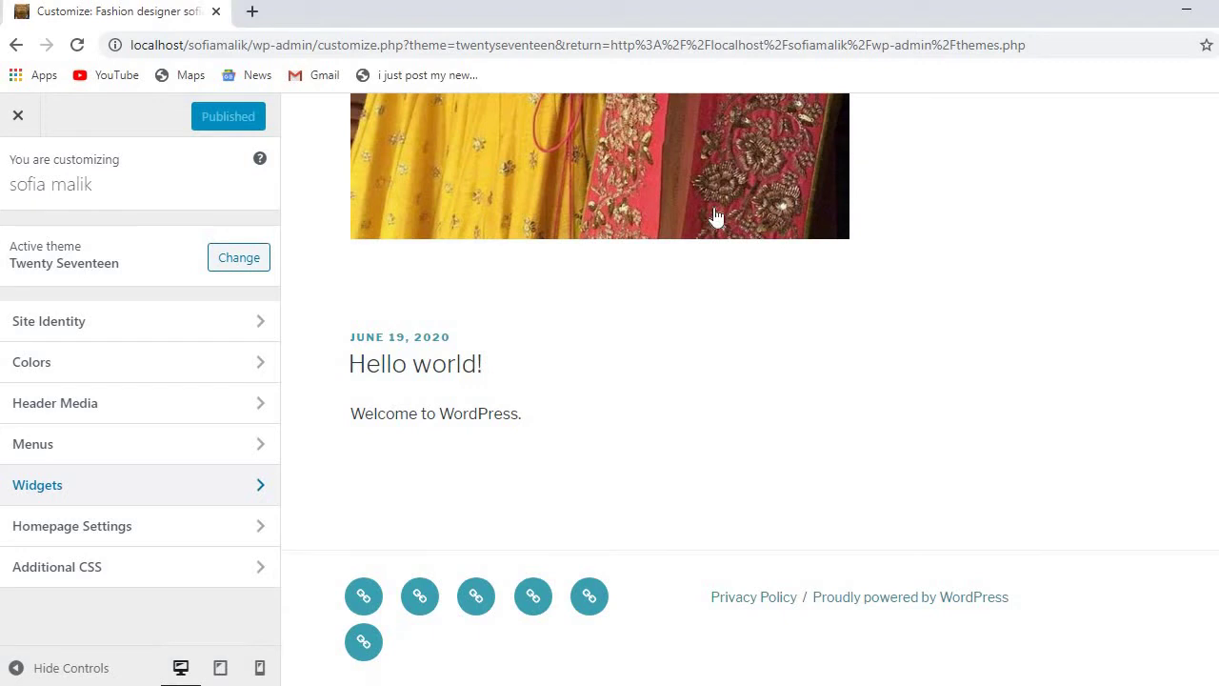
- Close the Customizer to return to the Themes page with Twenty Seventeen active
left_click(14, 123)
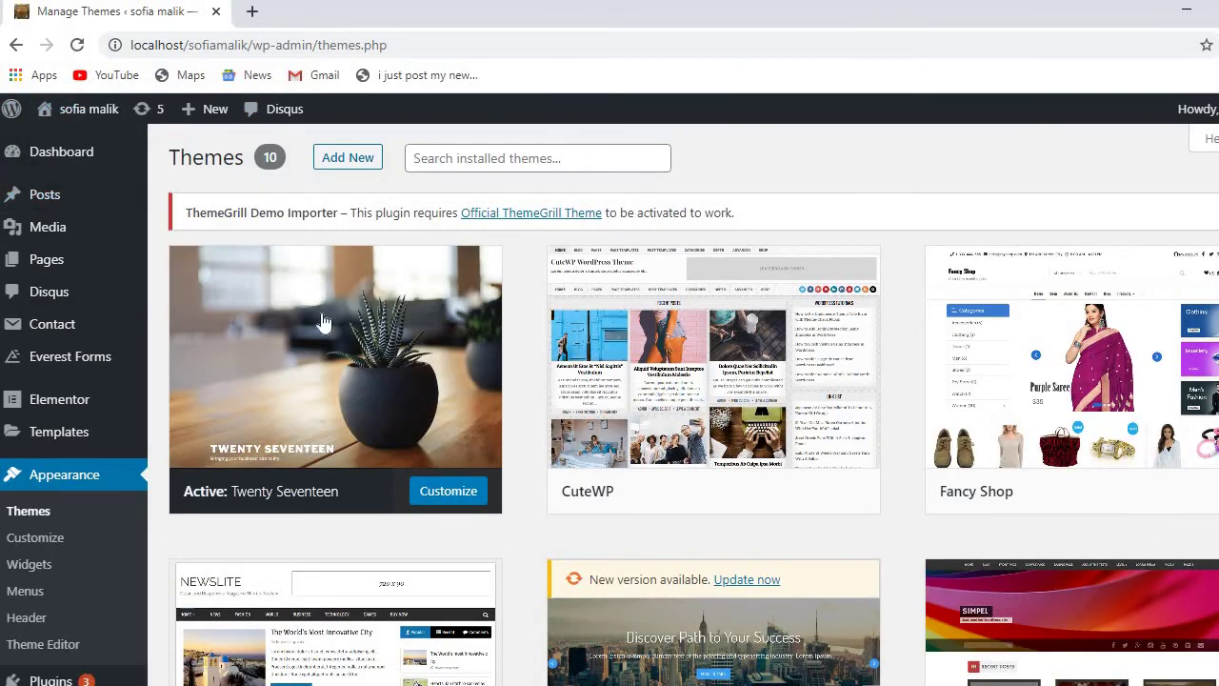
mouse_move(443, 357)
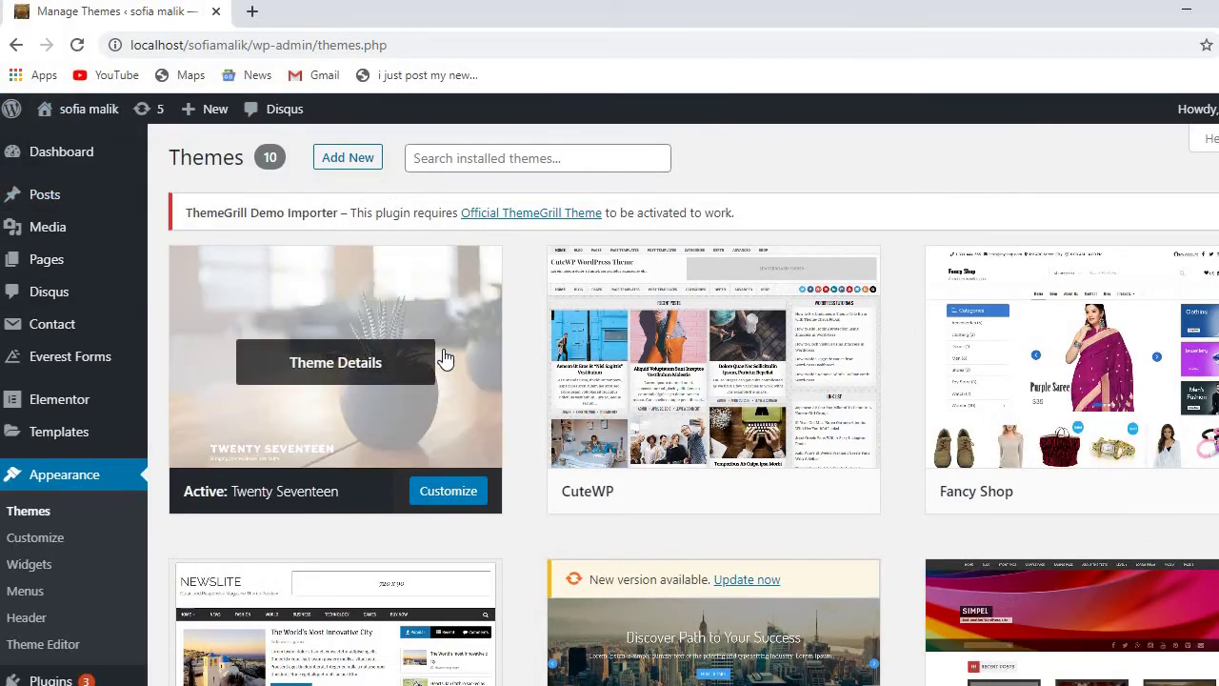
left_click(340, 162)
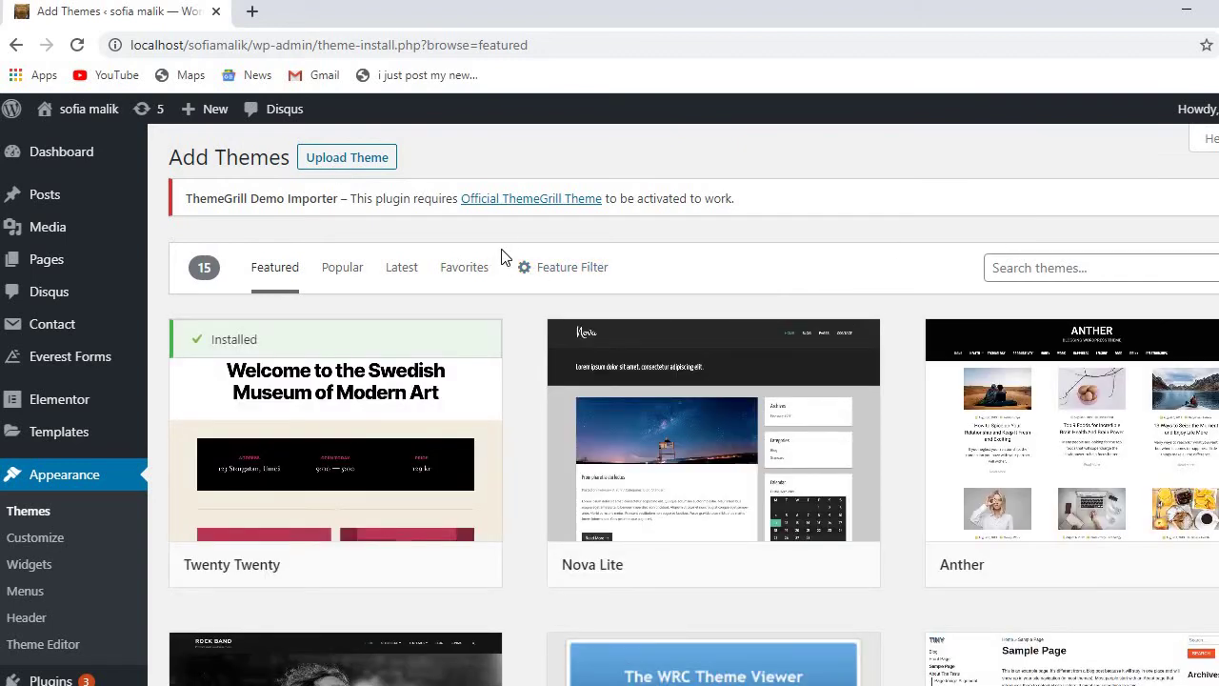
mouse_move(714, 468)
scroll(683, 400, "down", 13)
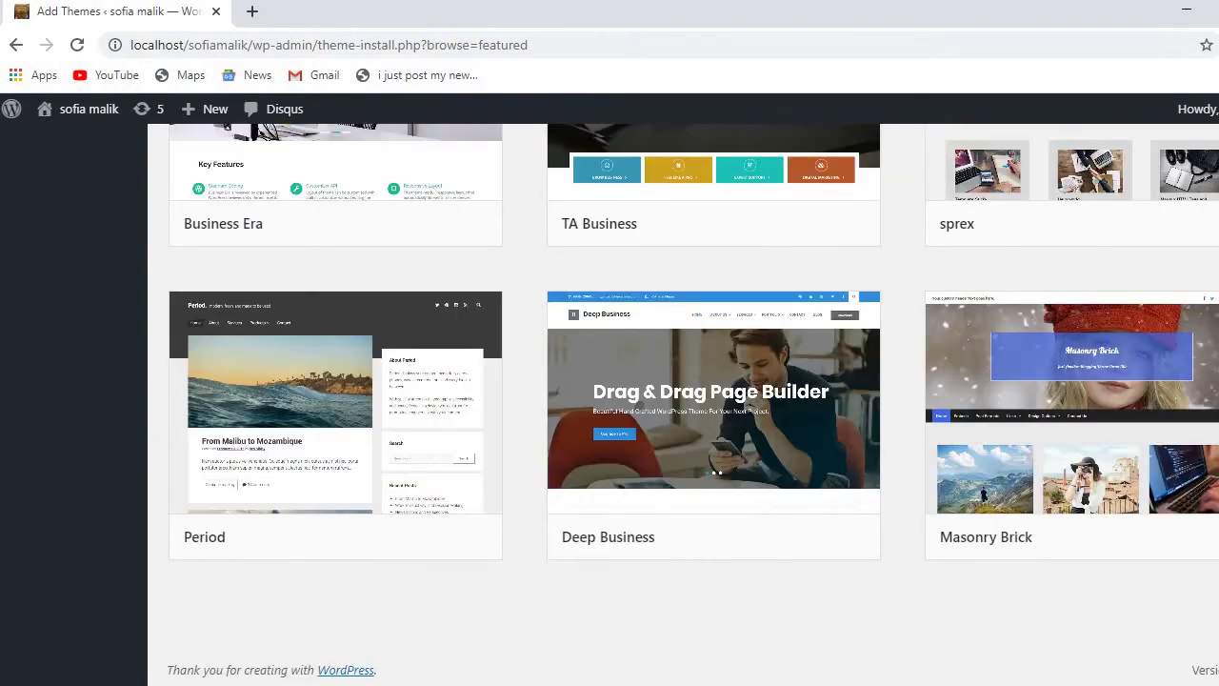
scroll(722, 494, "up", 3)
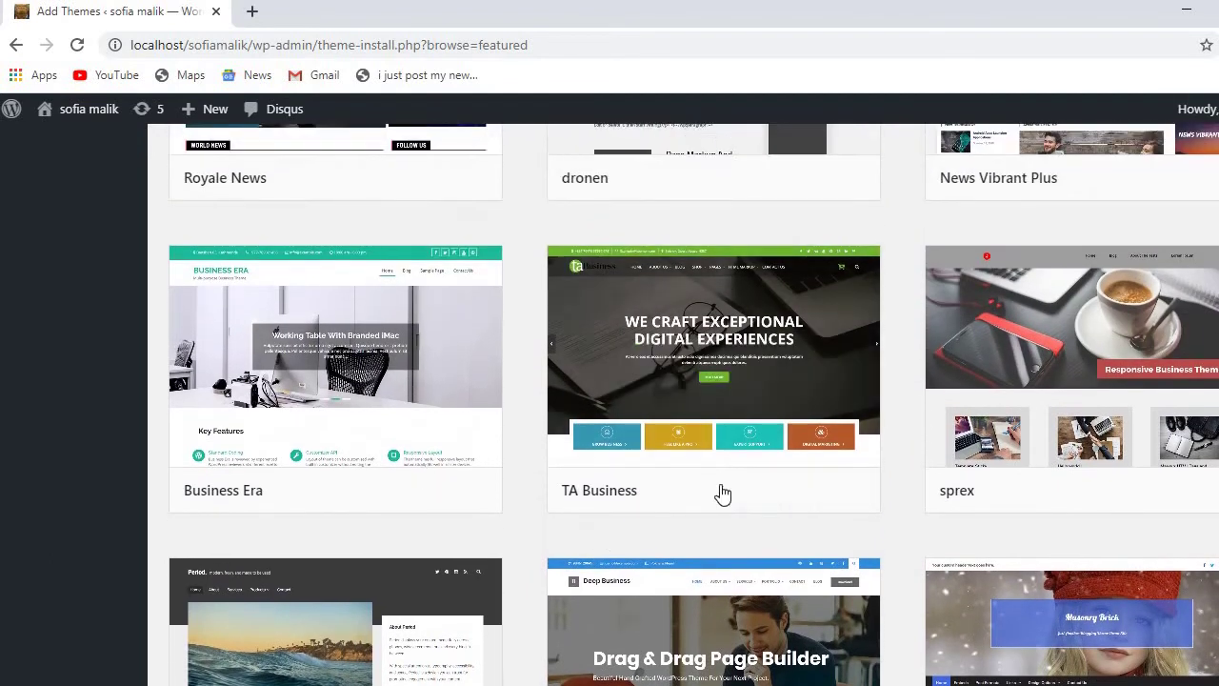
mouse_move(740, 487)
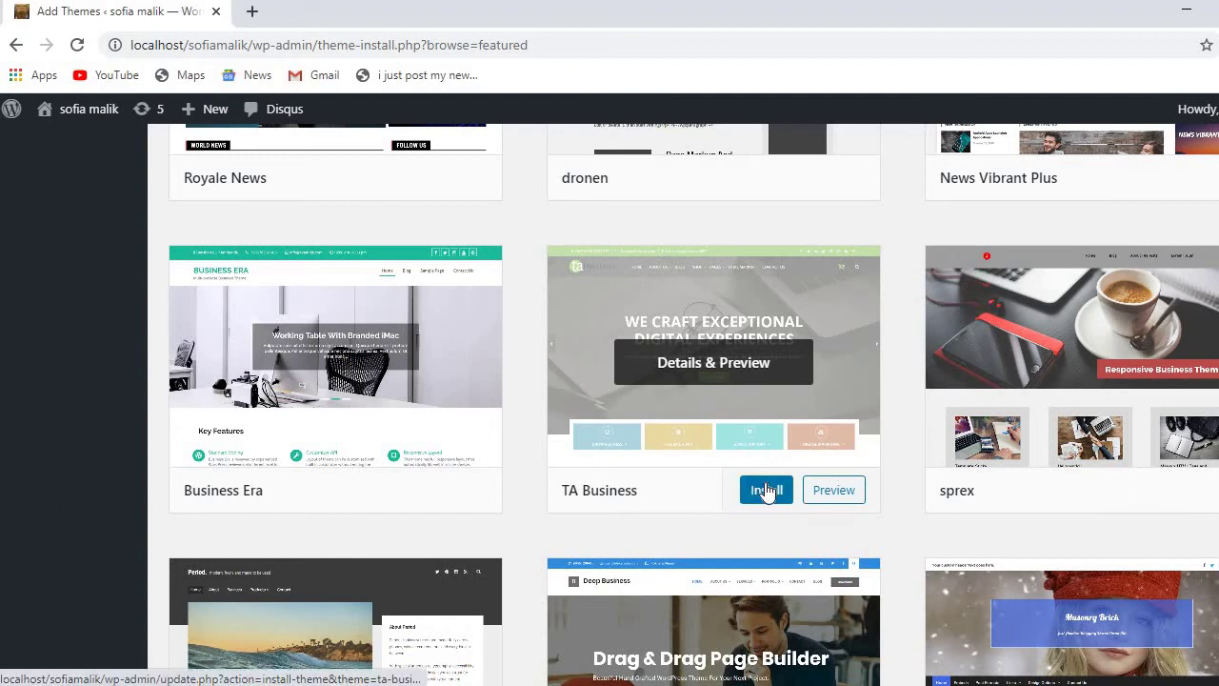
scroll(667, 404, "up", 8)
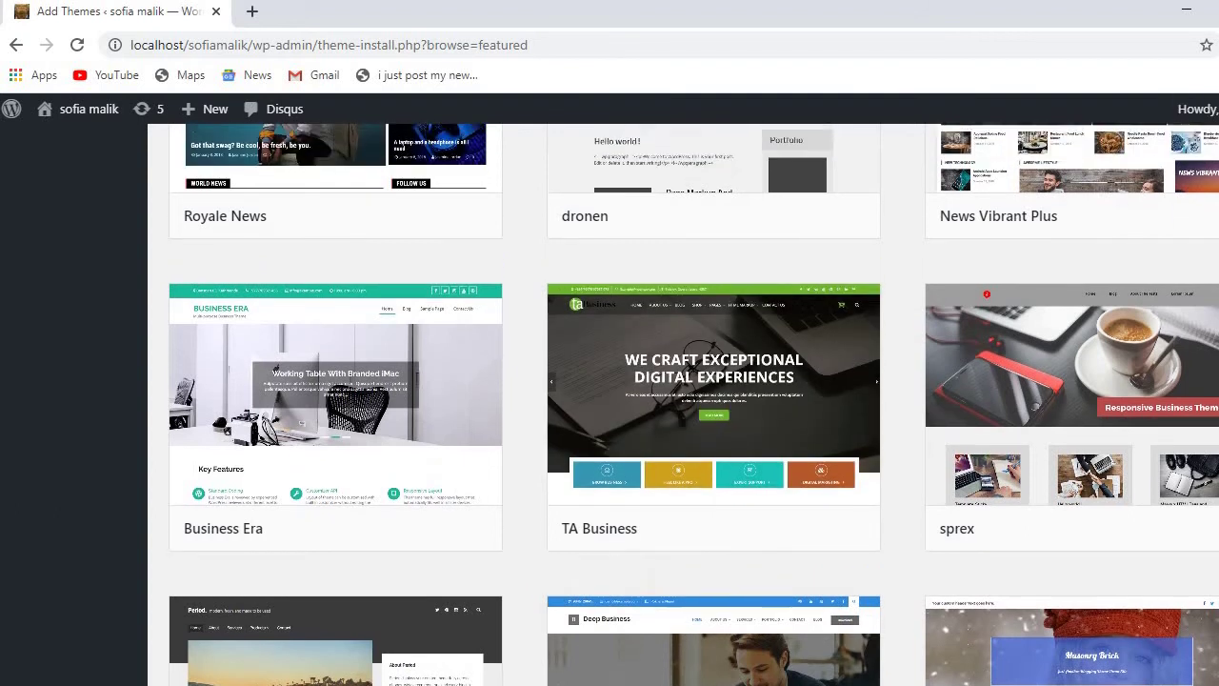
scroll(667, 403, "up", 3)
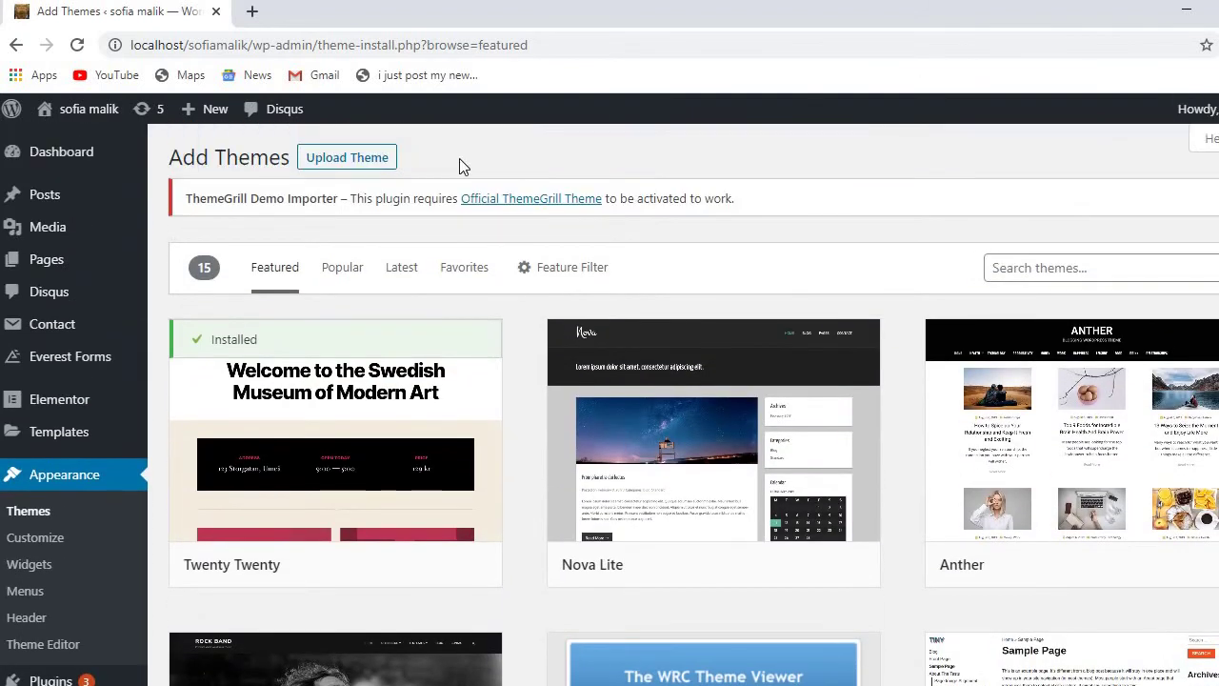
- Browse the Popular themes, then switch to the Latest list starting with Catmandu
left_click(347, 276)
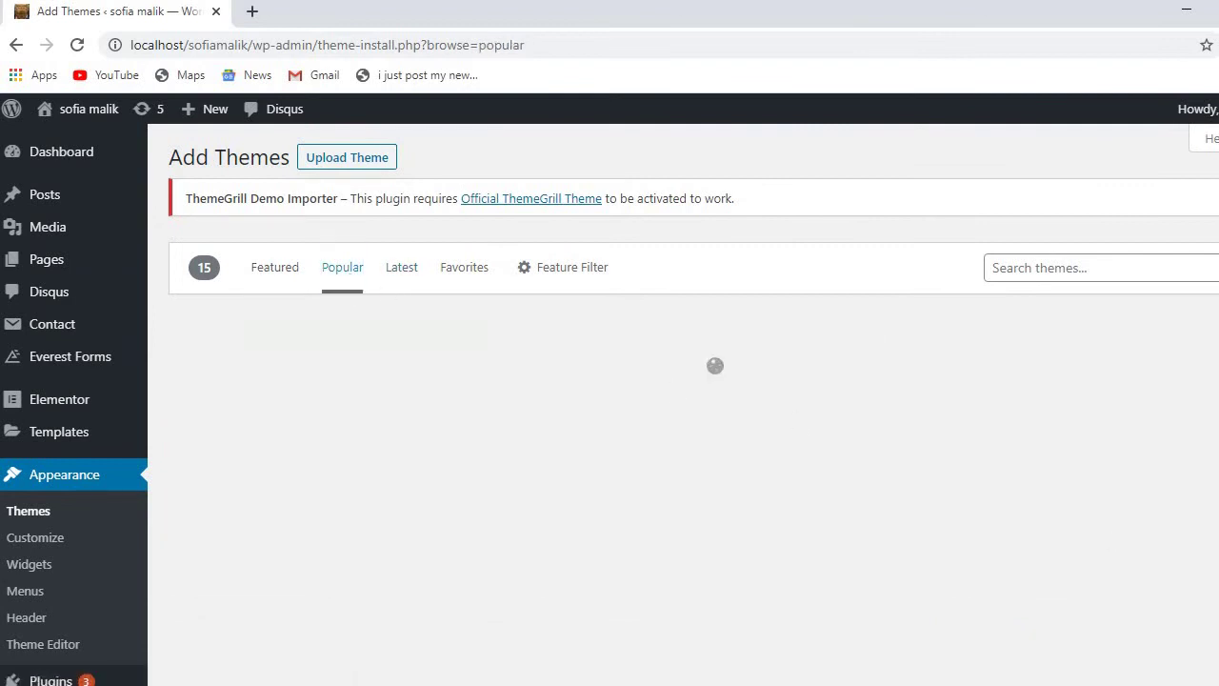
scroll(683, 400, "down", 2)
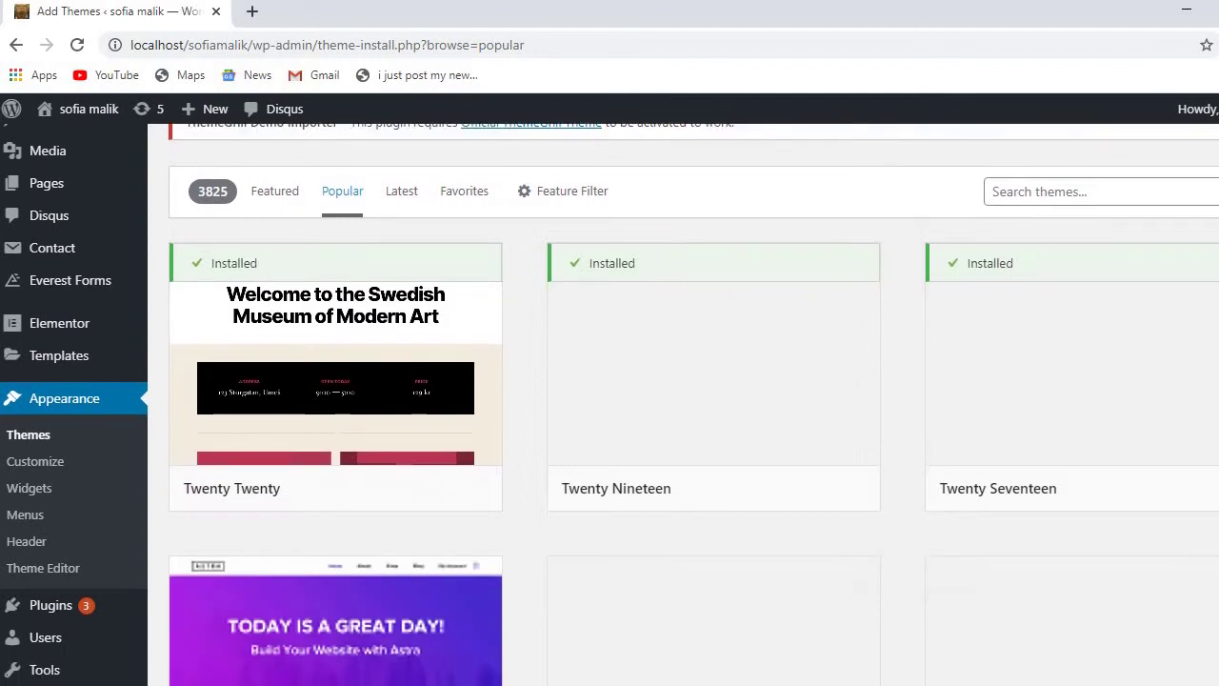
scroll(683, 400, "down", 1)
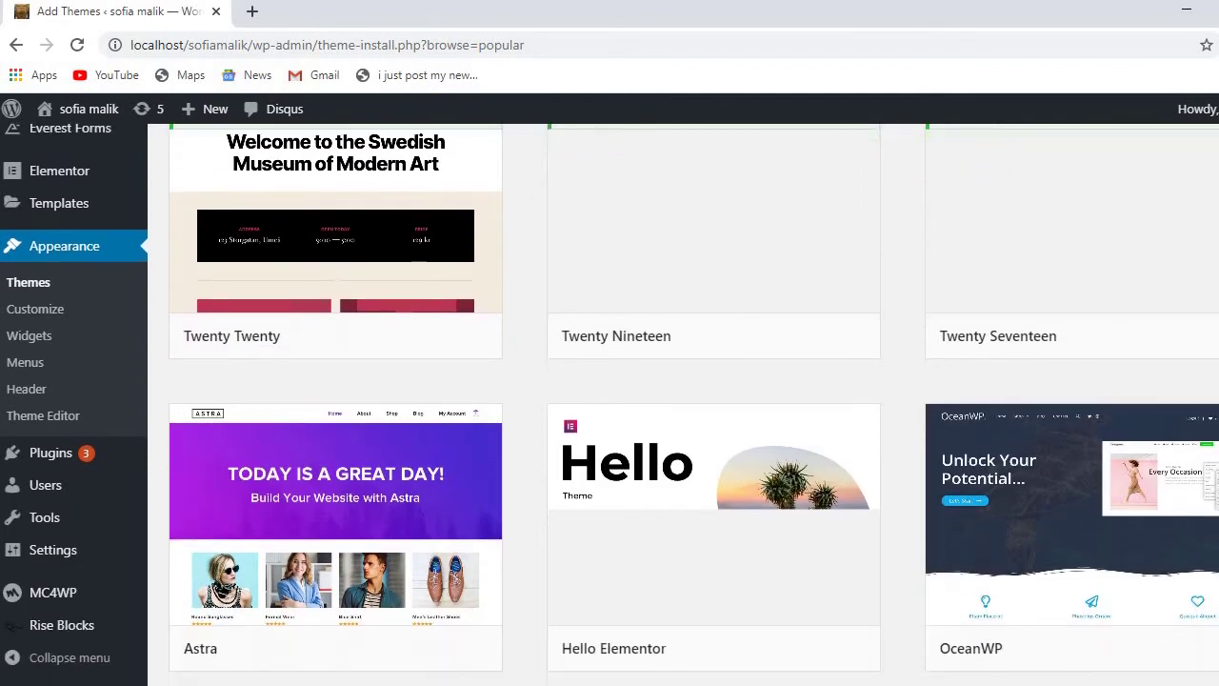
scroll(682, 400, "down", 2)
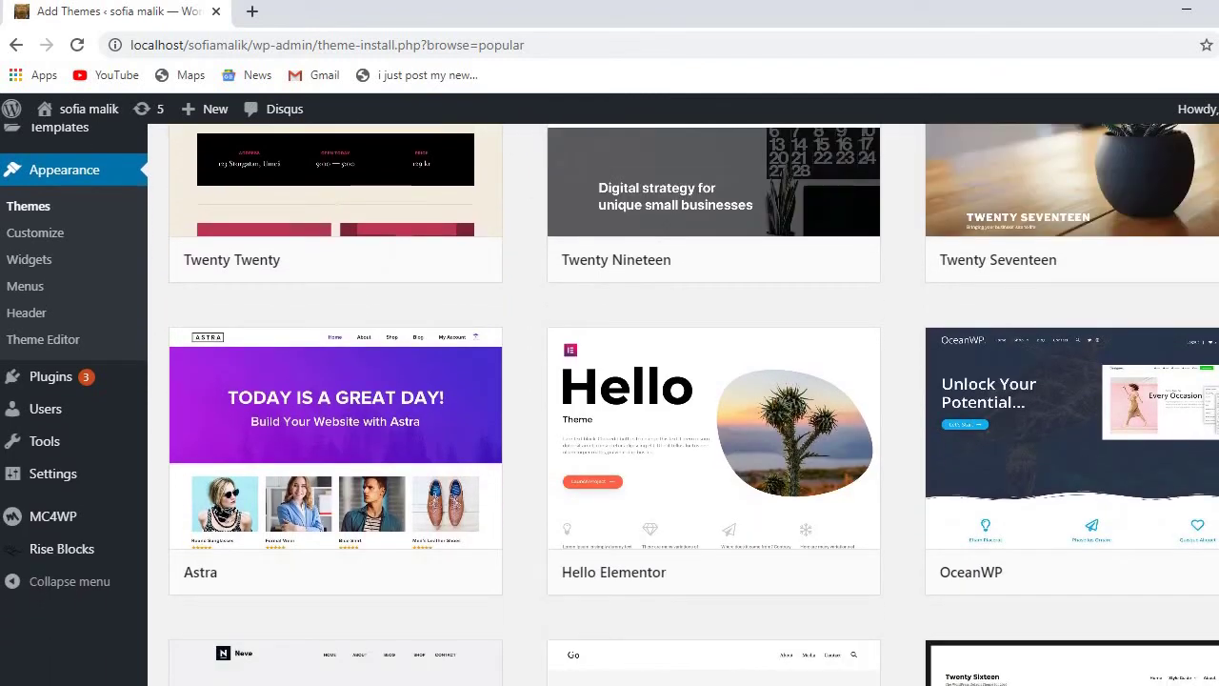
scroll(682, 400, "up", 1)
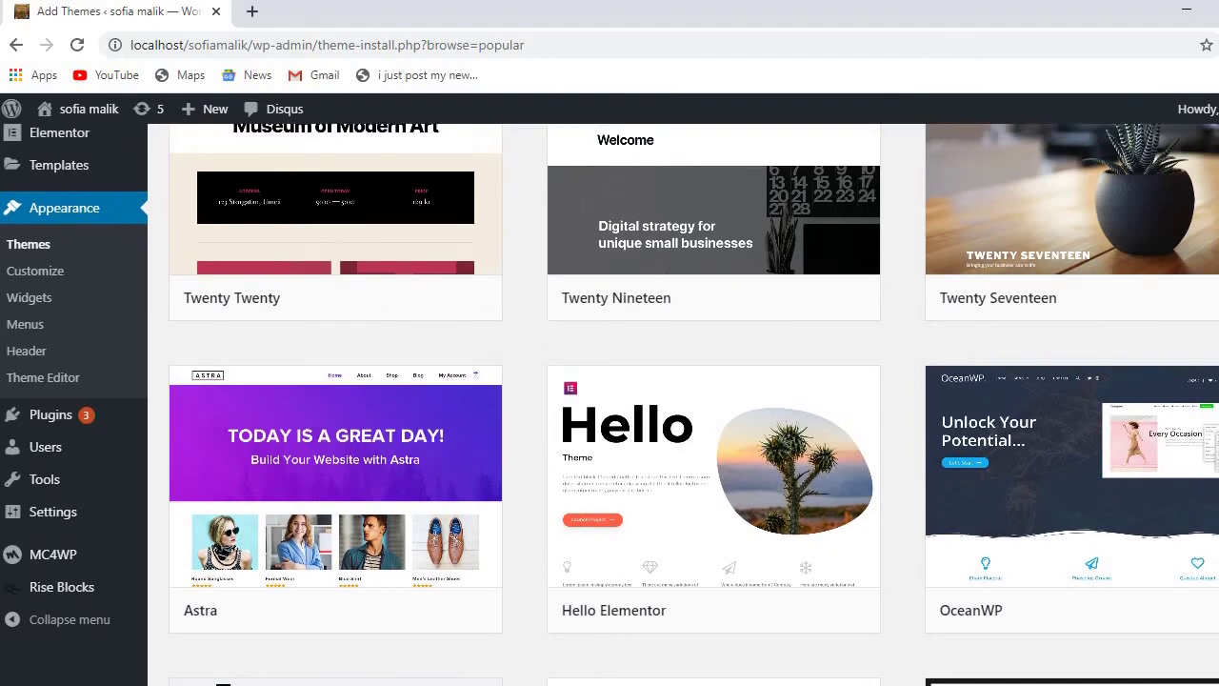
scroll(531, 246, "up", 6)
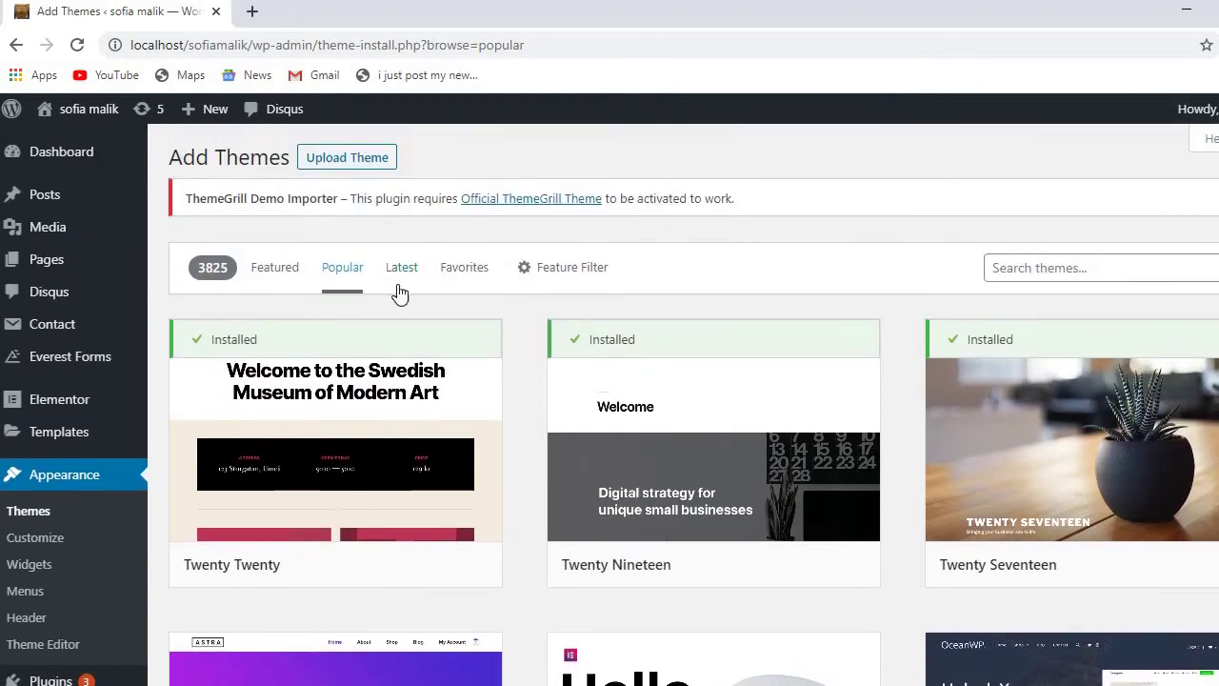
left_click(403, 276)
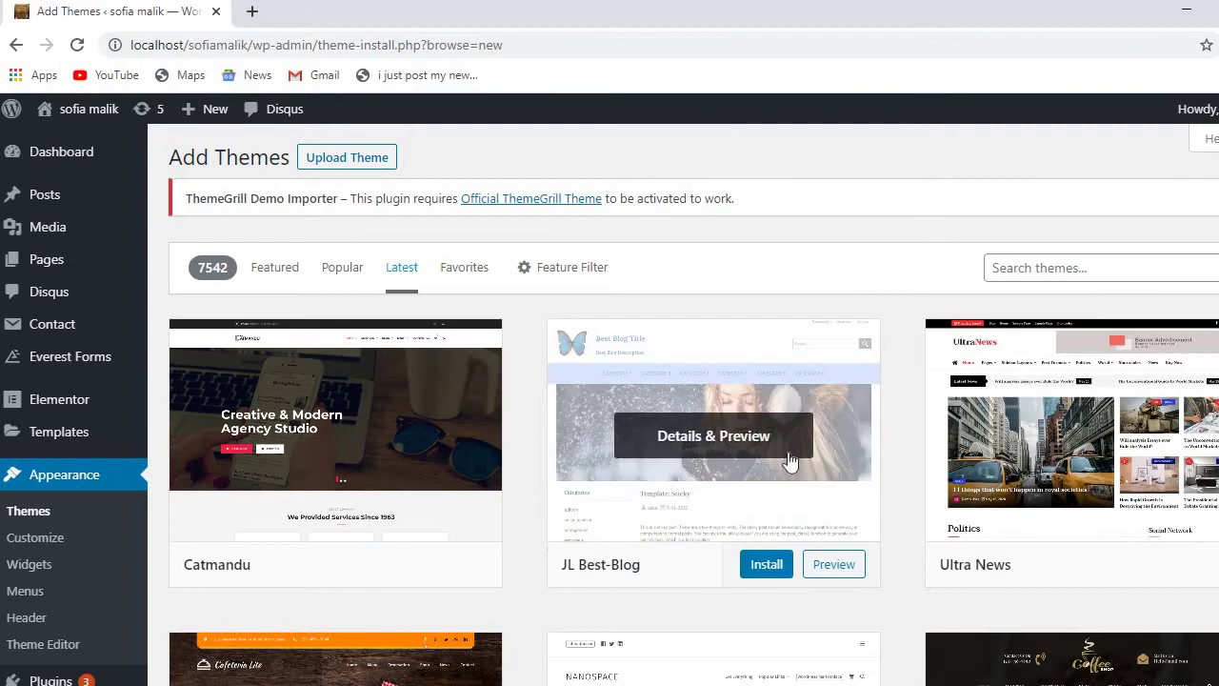
- Open the Favorites tab on Add Themes and scroll through the grid, which shows a username prompt and error
left_click(461, 269)
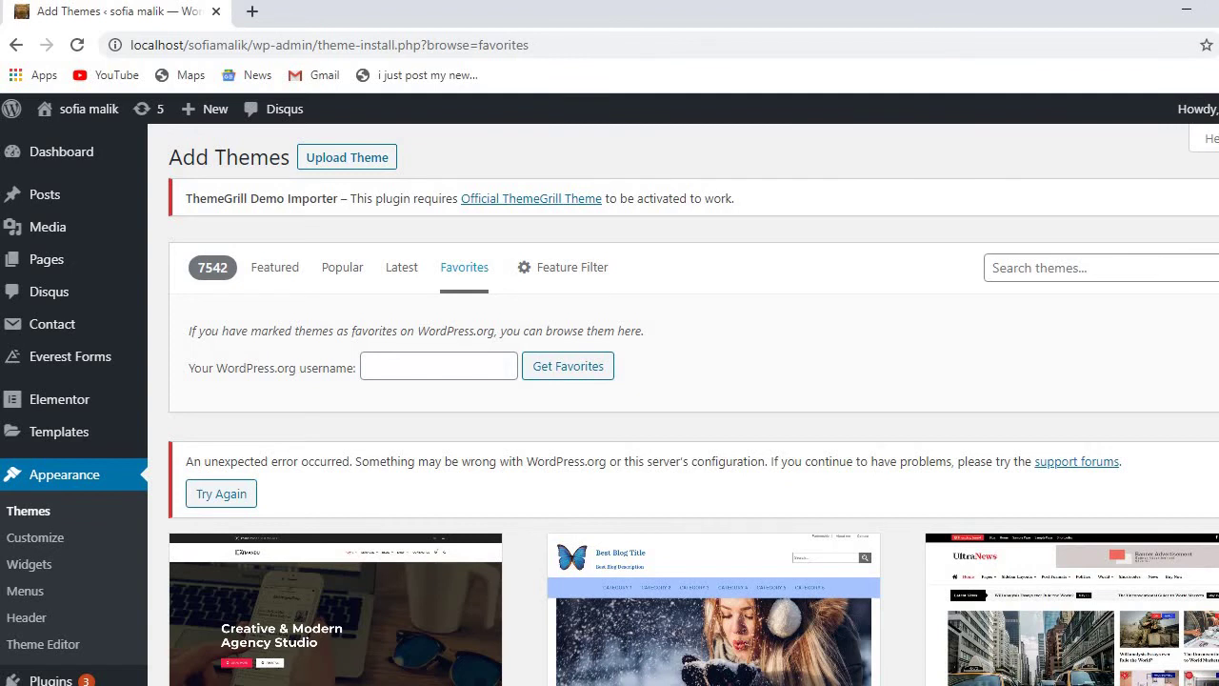
scroll(1098, 260, "down", 8)
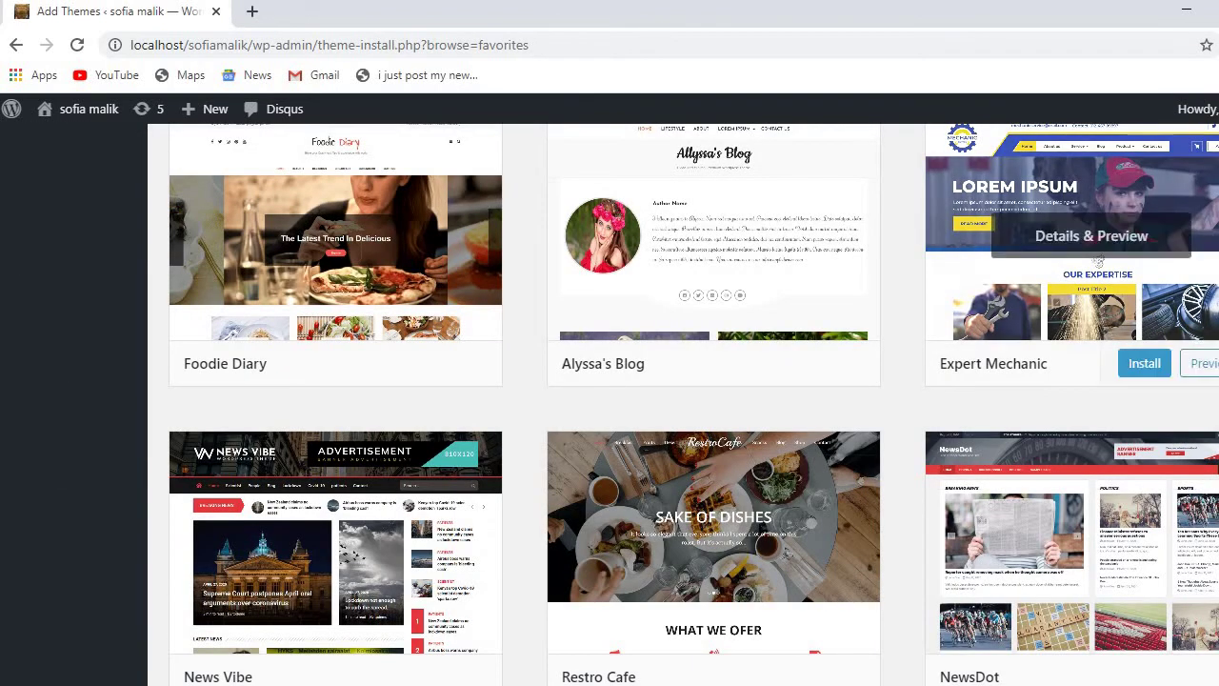
mouse_move(980, 272)
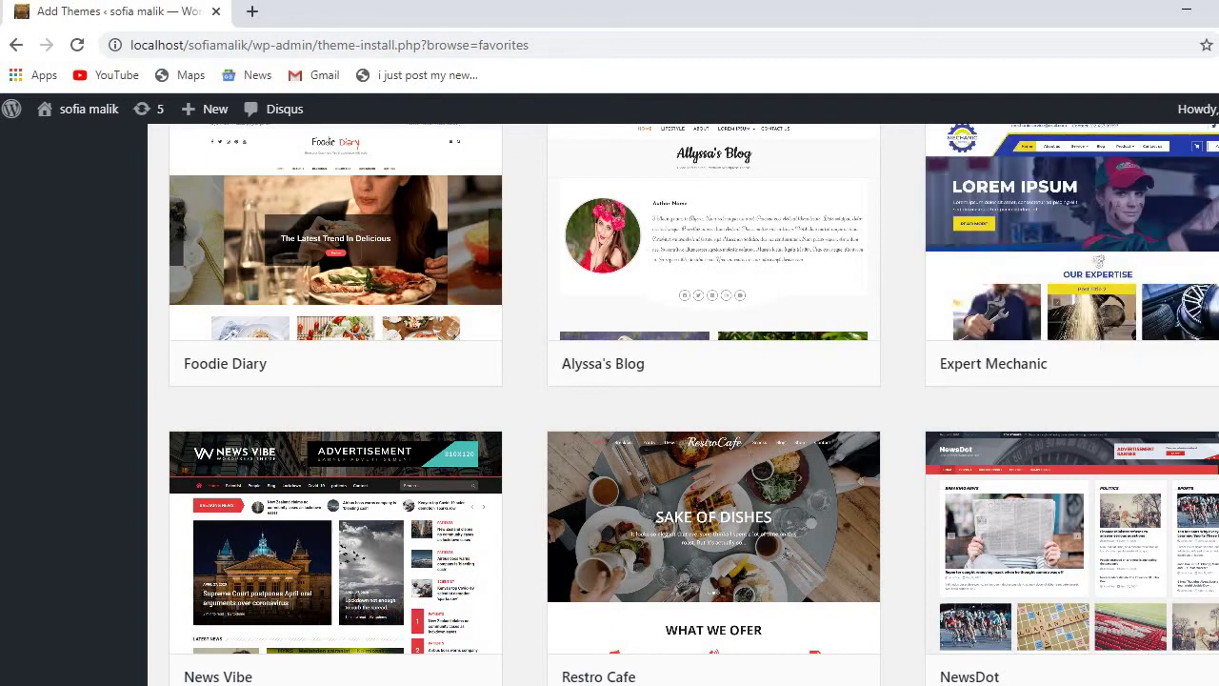
scroll(1098, 260, "up", 10)
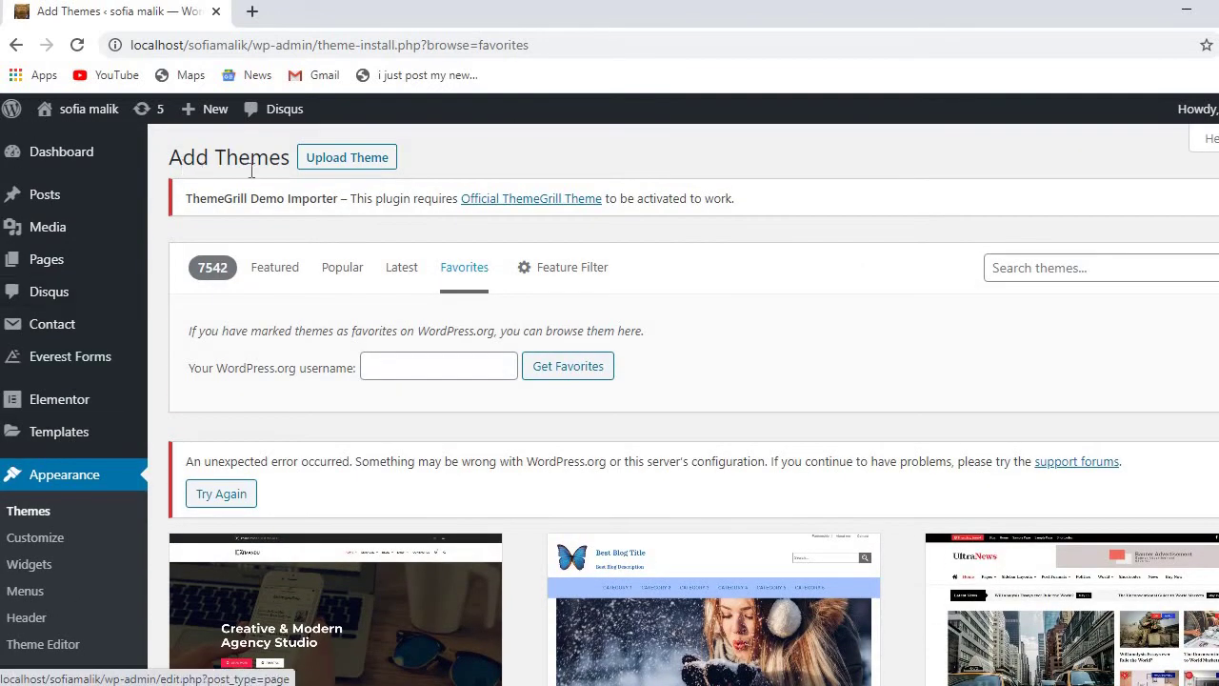
- Launch a new Chrome window and go to the WordPress.org theme directory
left_click(1185, 12)
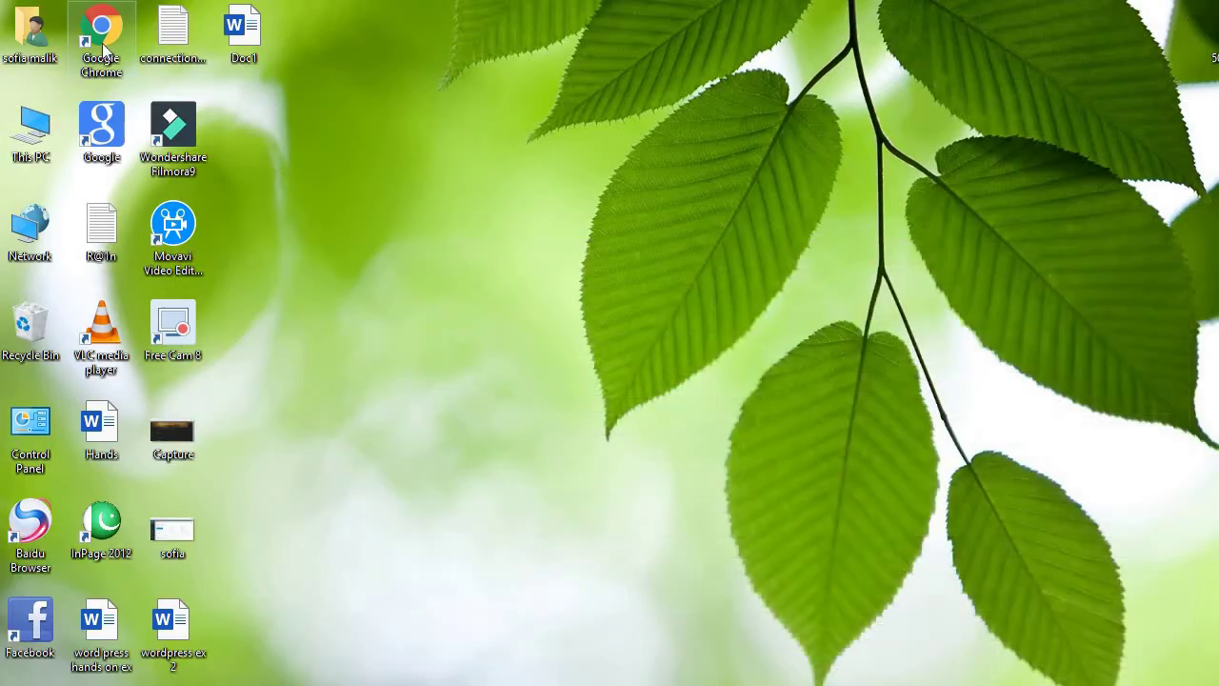
double_click(102, 43)
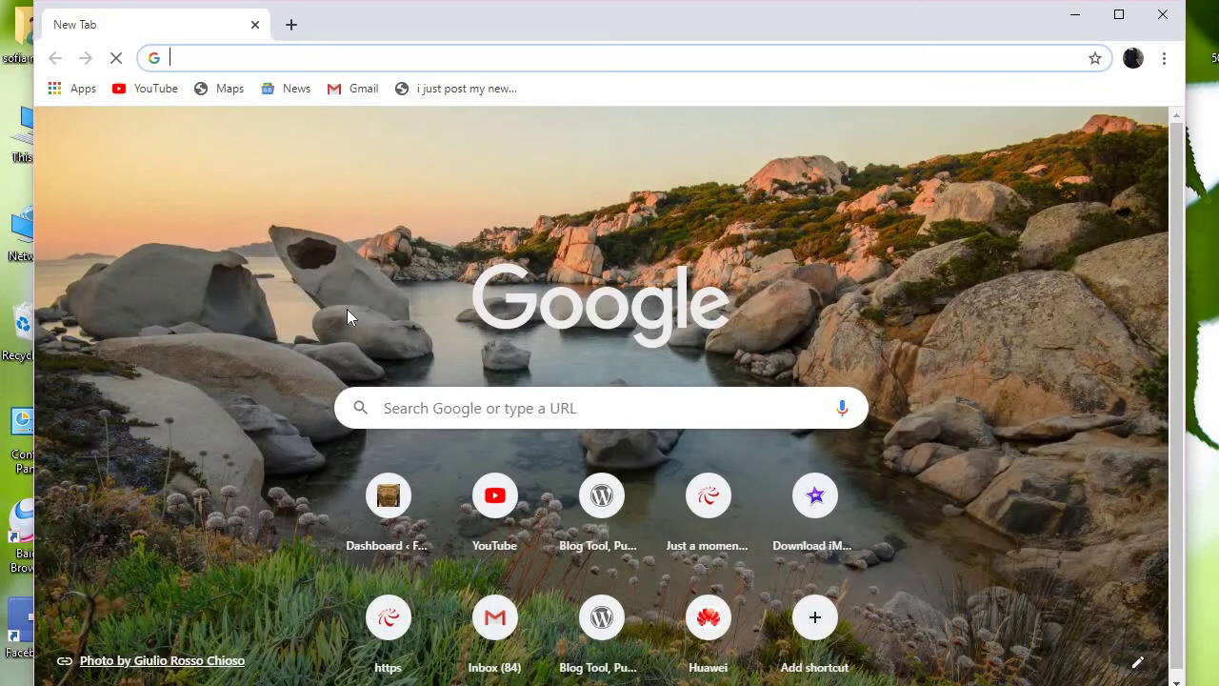
left_click(619, 536)
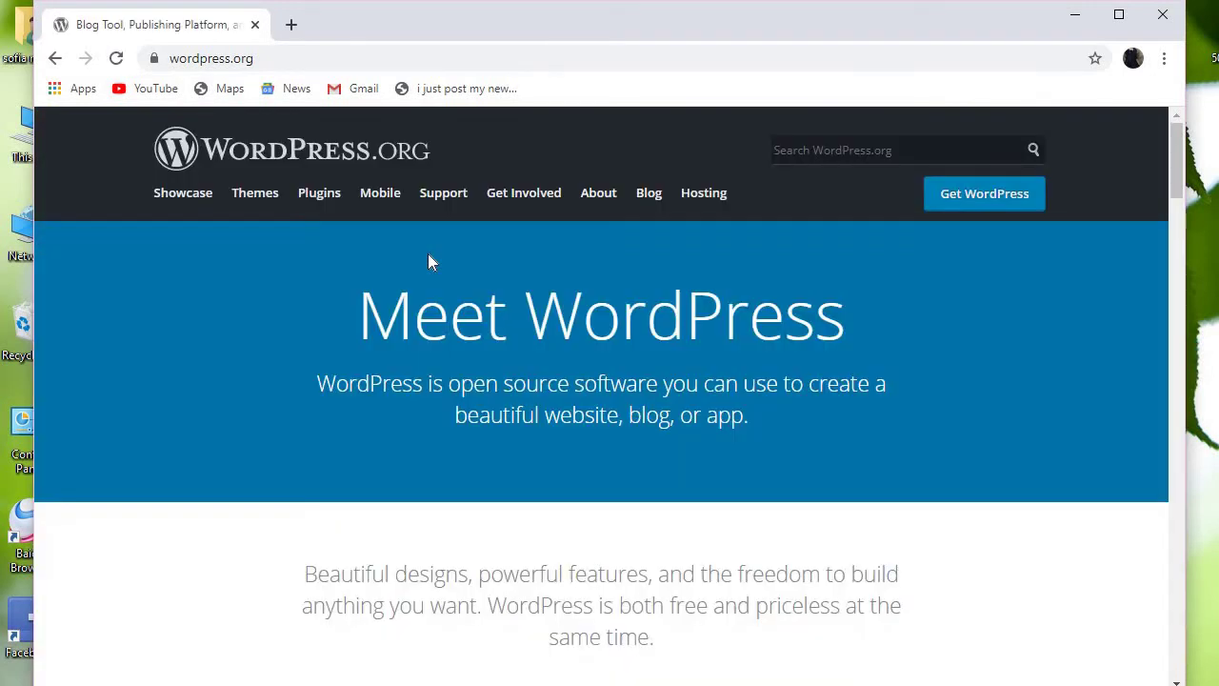
left_click(245, 192)
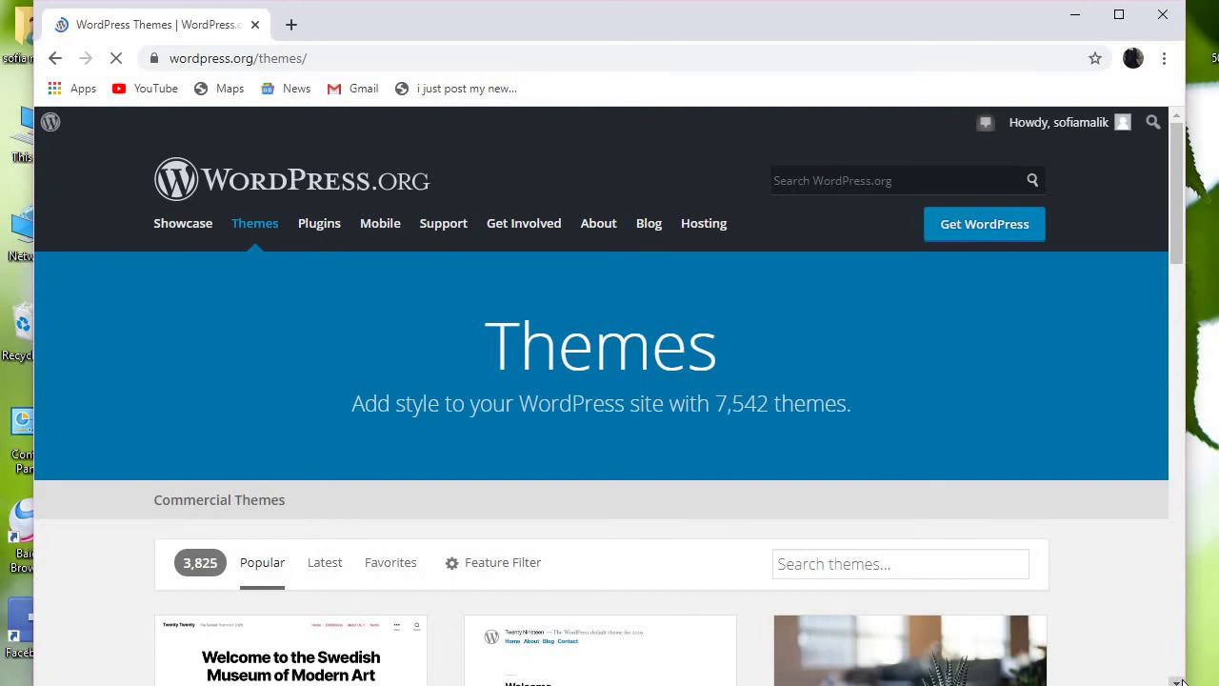
- Download the Lyrical theme as lyrical.1.1.3.zip, then minimize Chrome to the desktop
scroll(1181, 681, "down", 3)
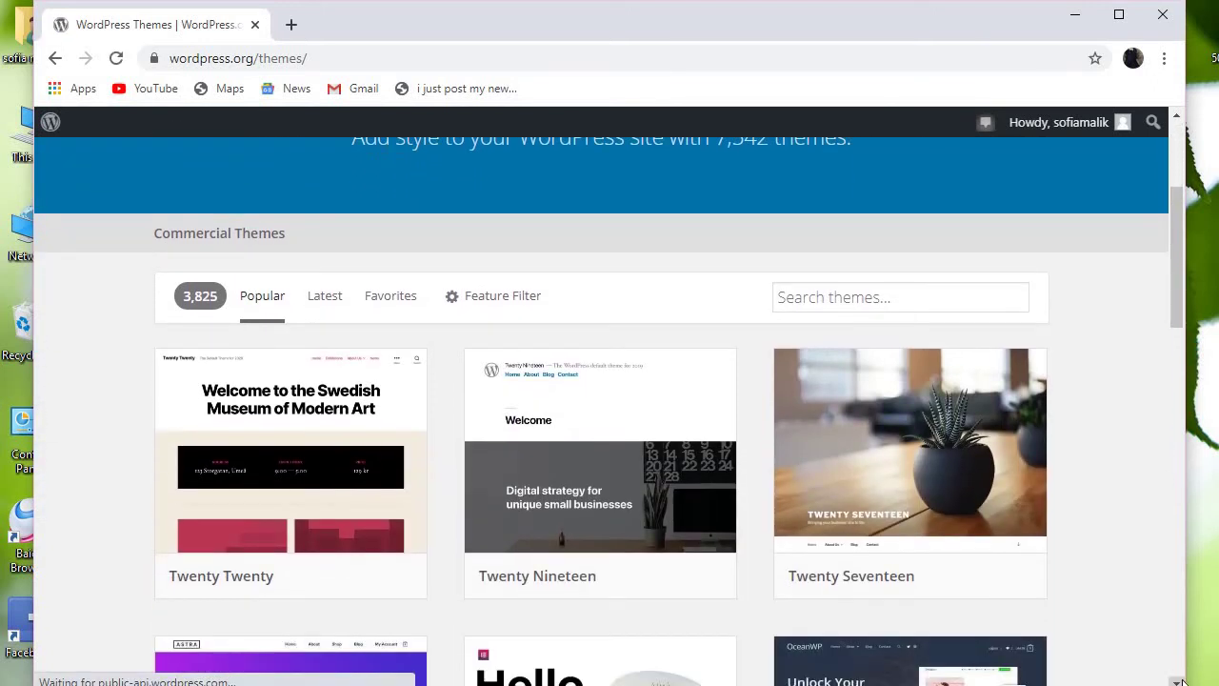
scroll(1180, 681, "down", 1)
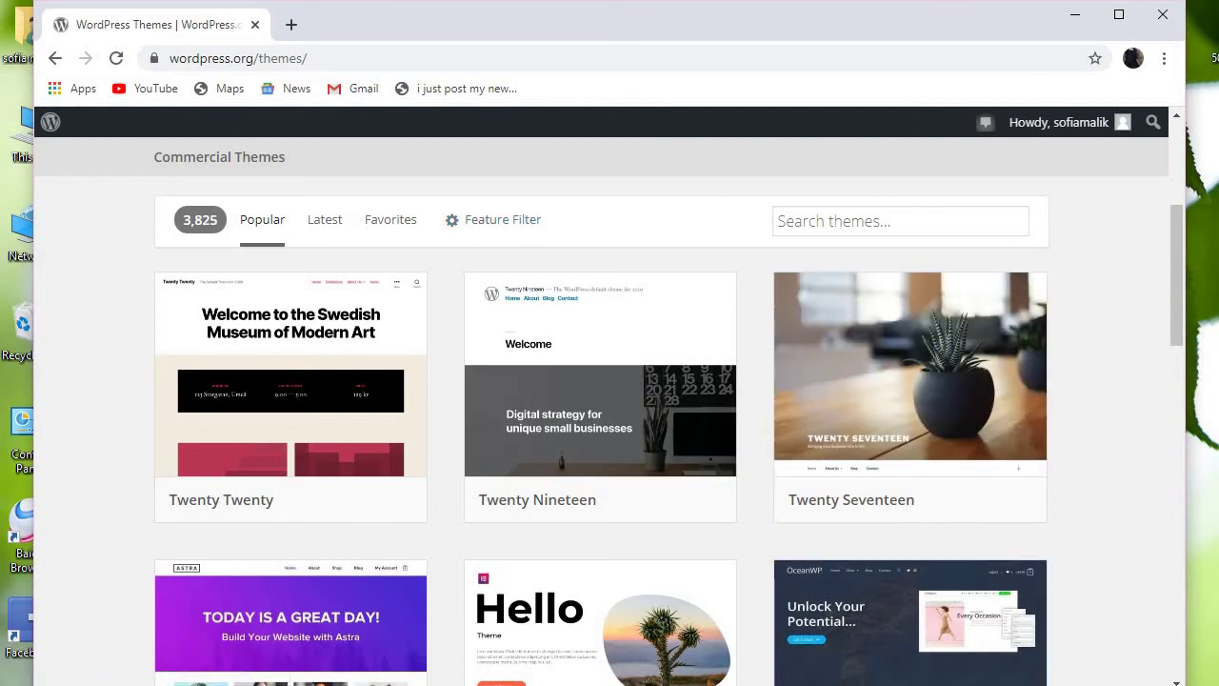
scroll(1178, 680, "down", 4)
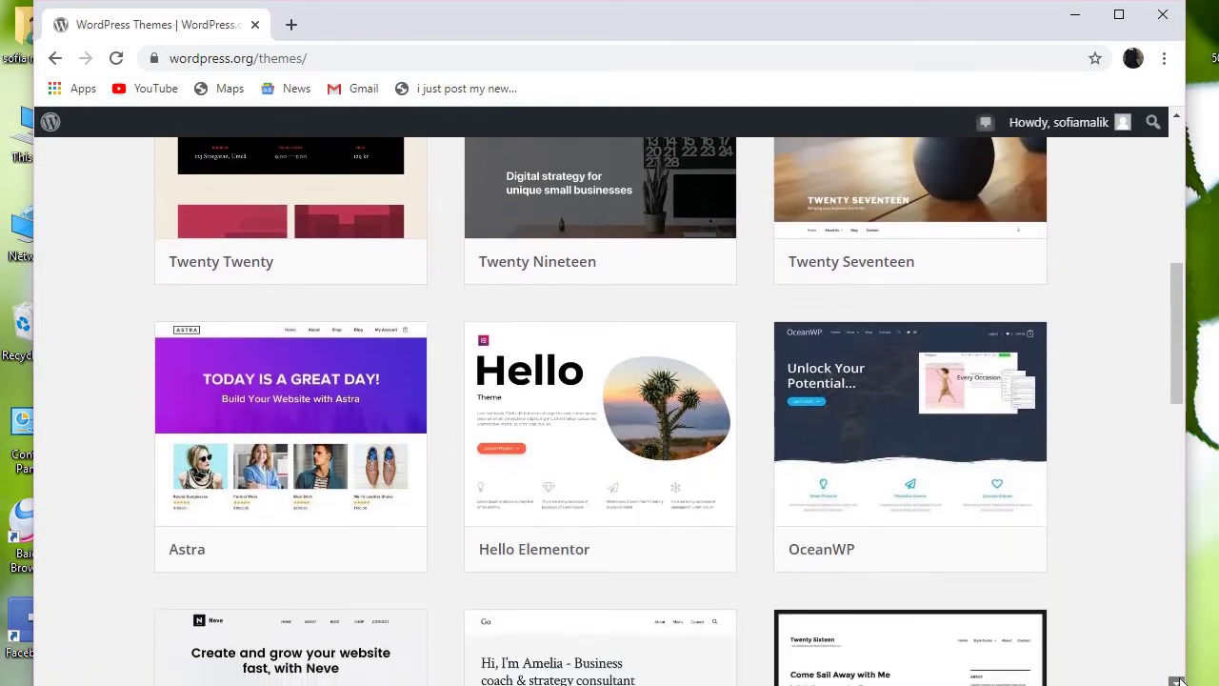
scroll(1178, 681, "down", 4)
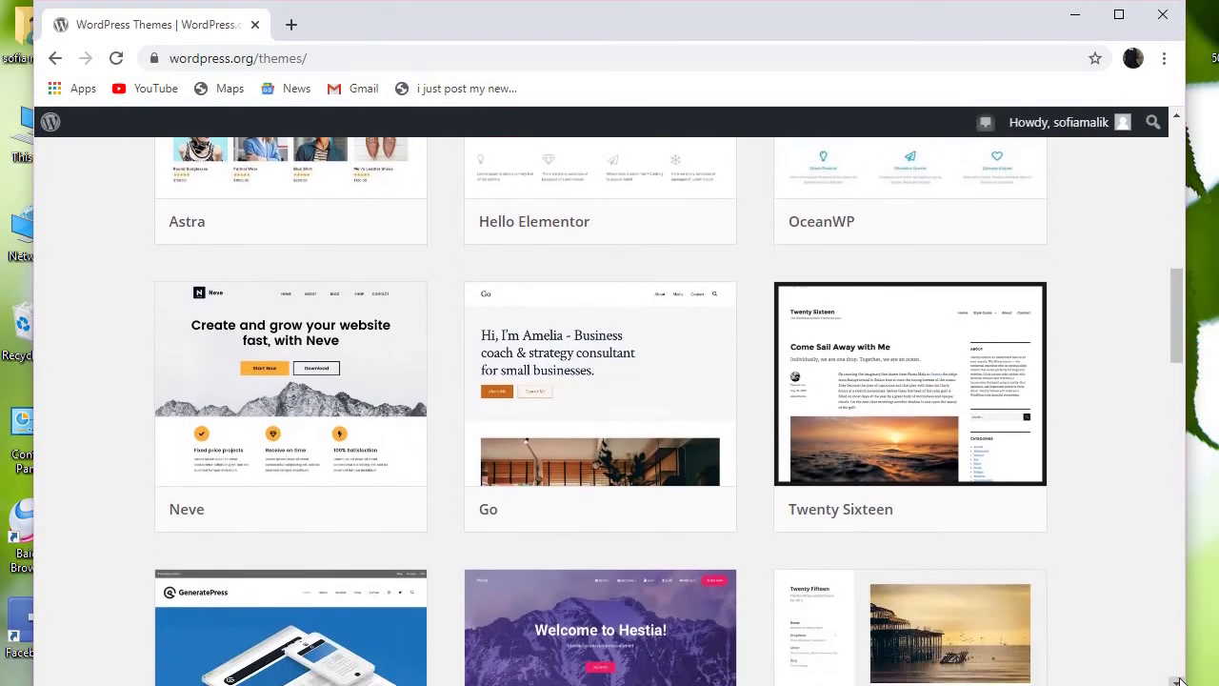
scroll(1177, 681, "down", 4)
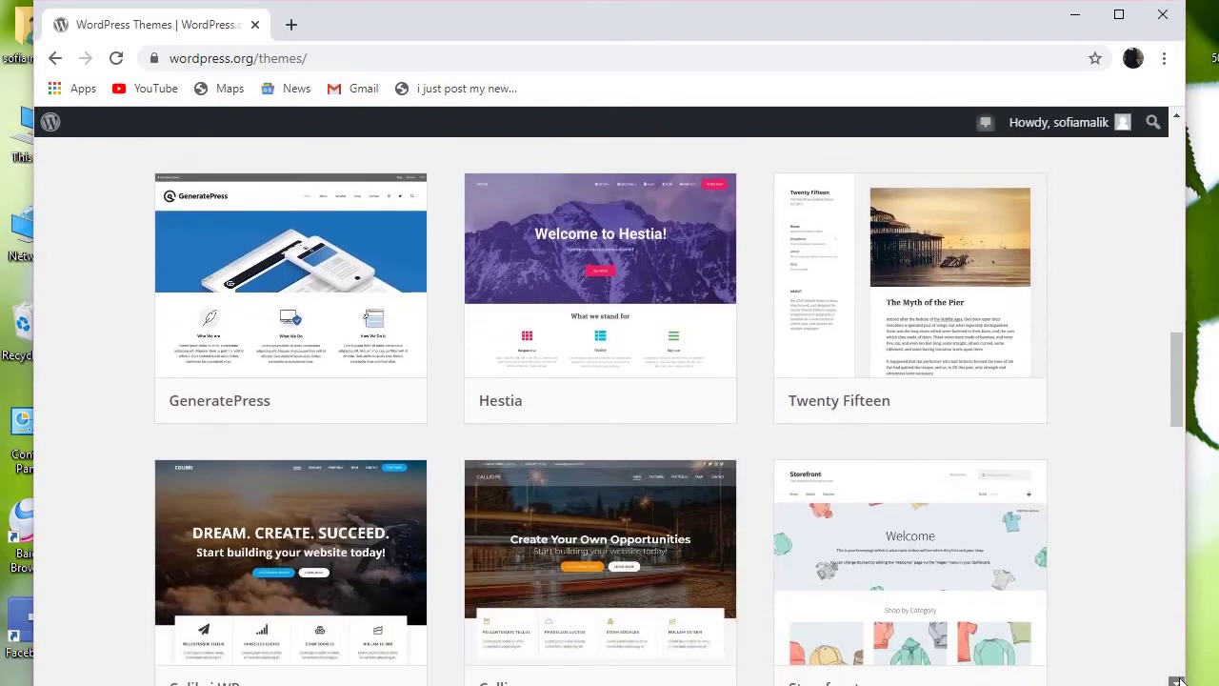
scroll(1178, 681, "down", 4)
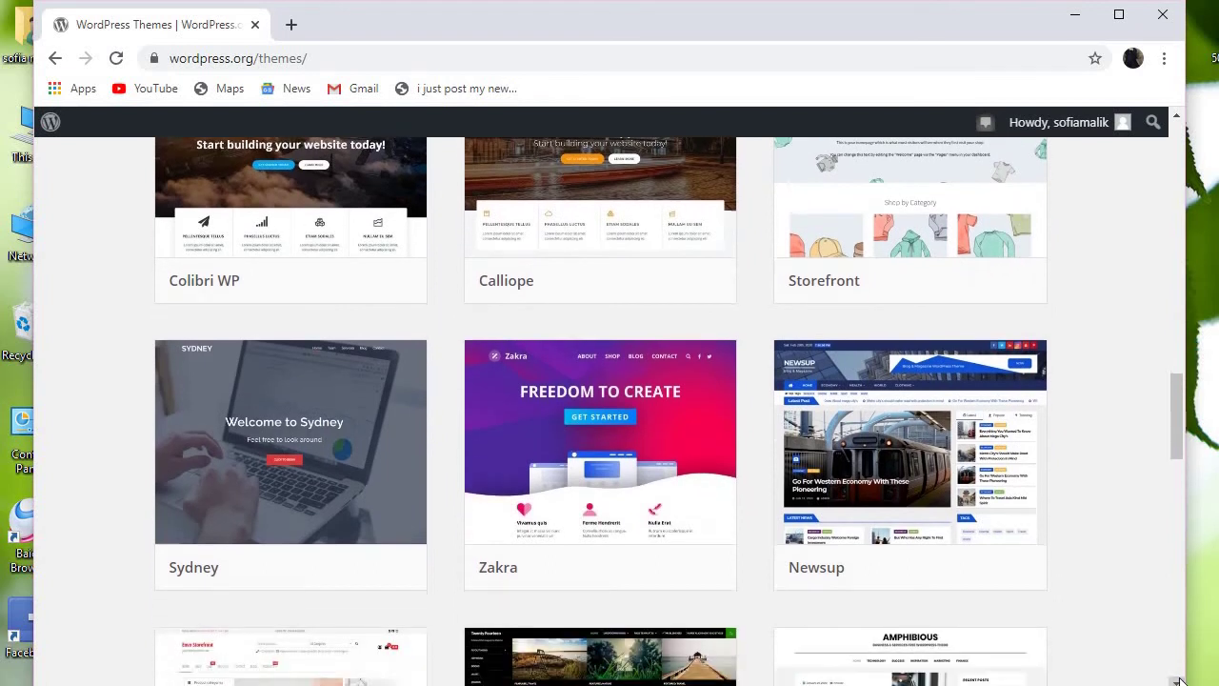
scroll(1178, 680, "down", 4)
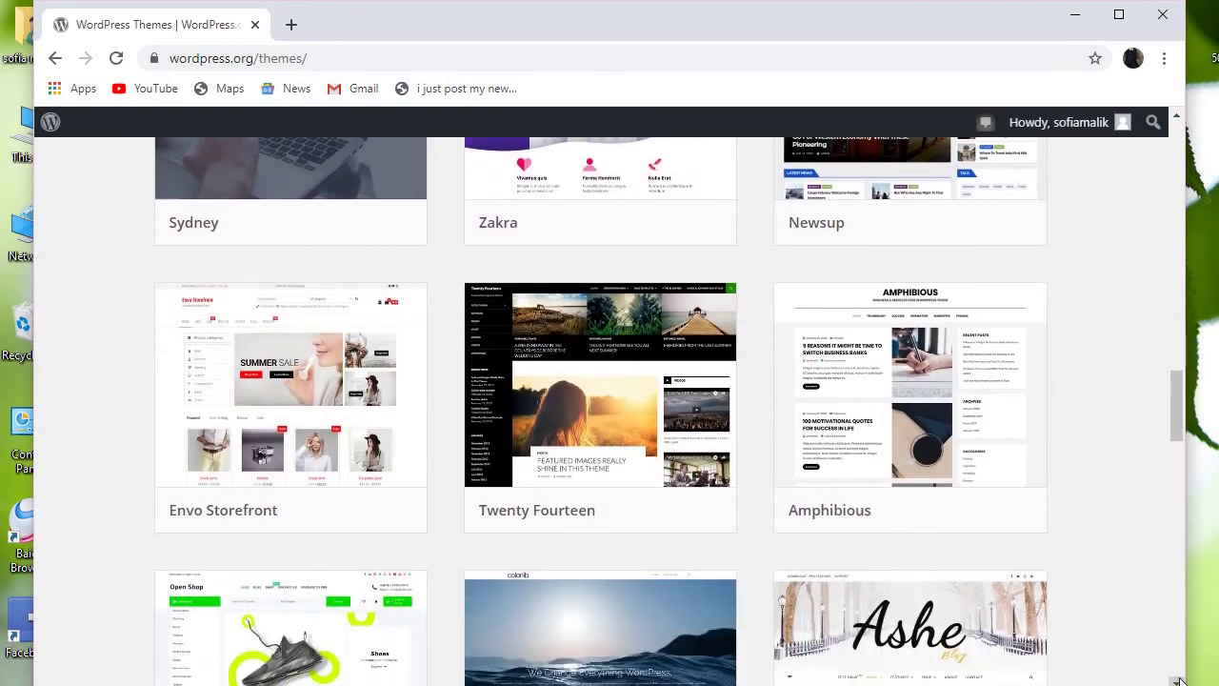
scroll(1178, 681, "down", 4)
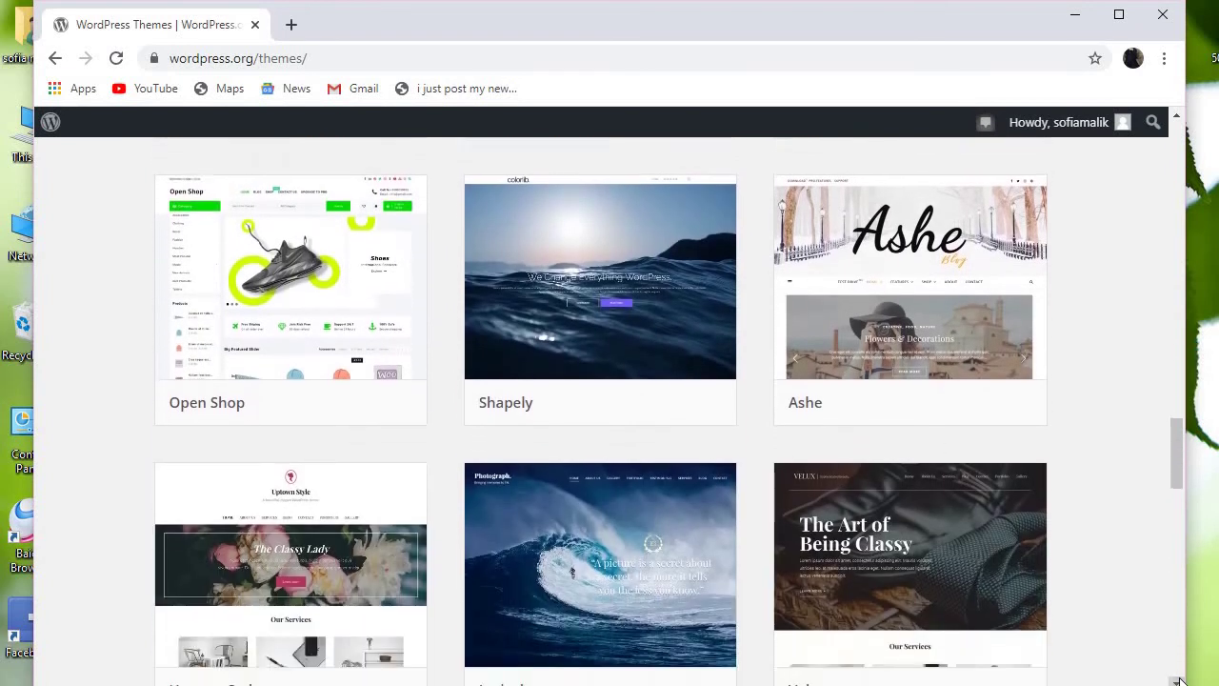
scroll(1178, 681, "down", 3)
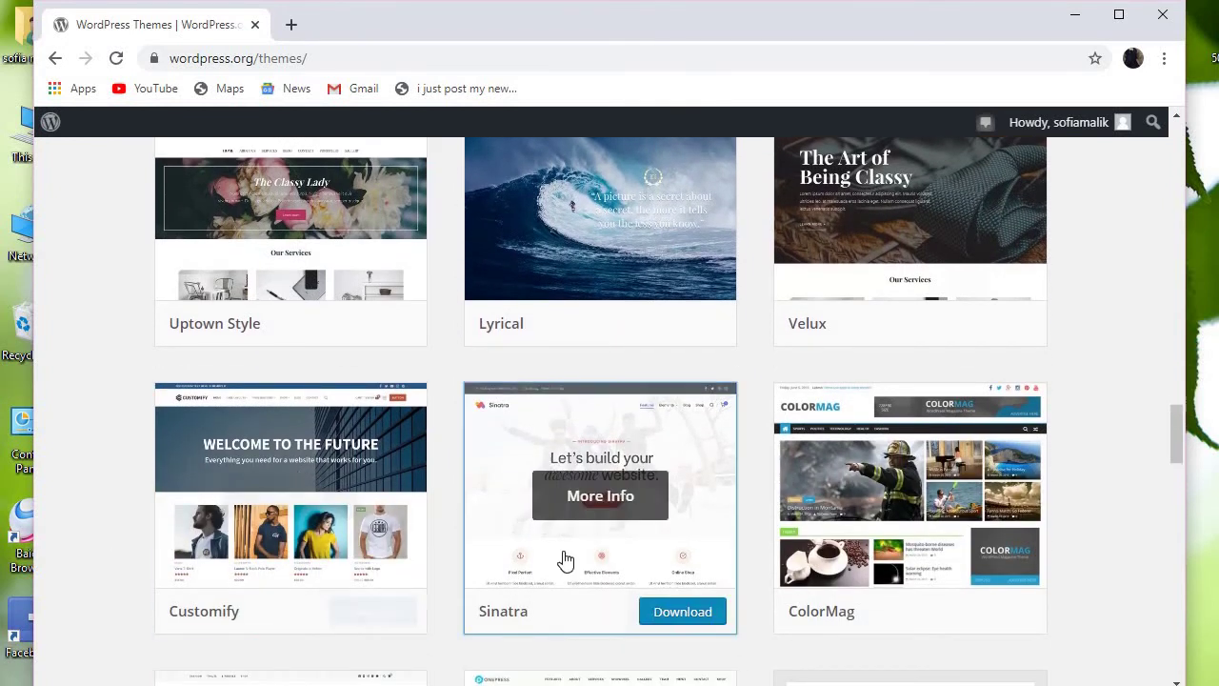
mouse_move(725, 324)
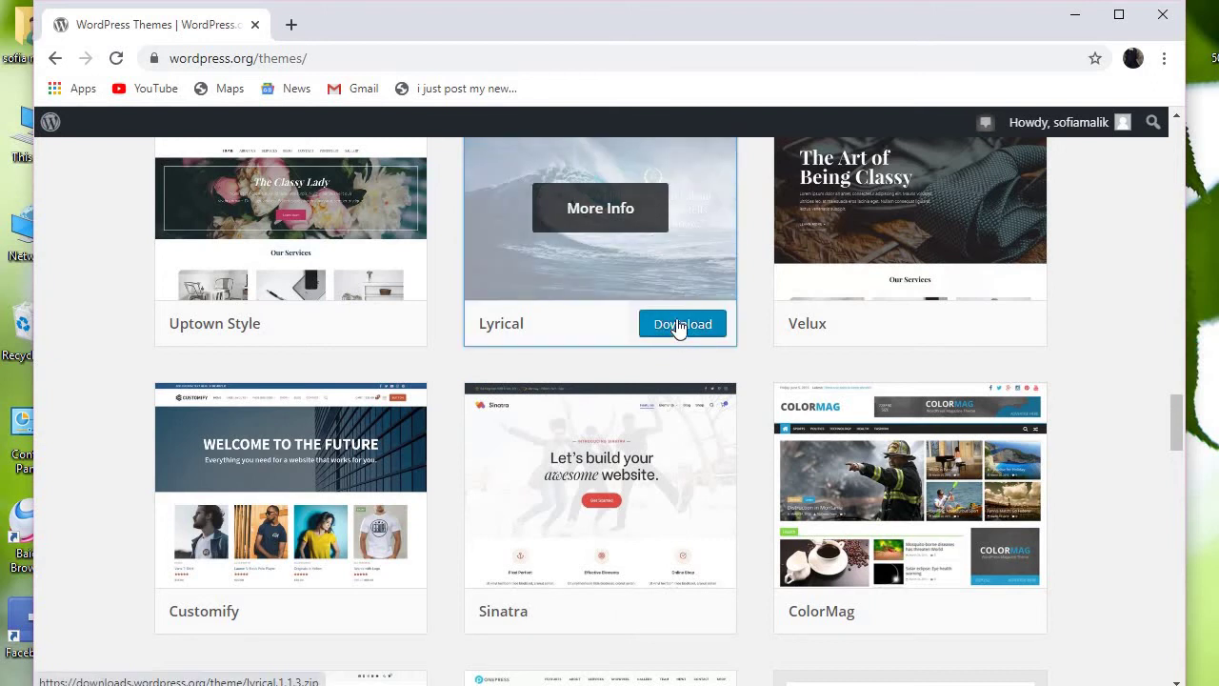
left_click(680, 325)
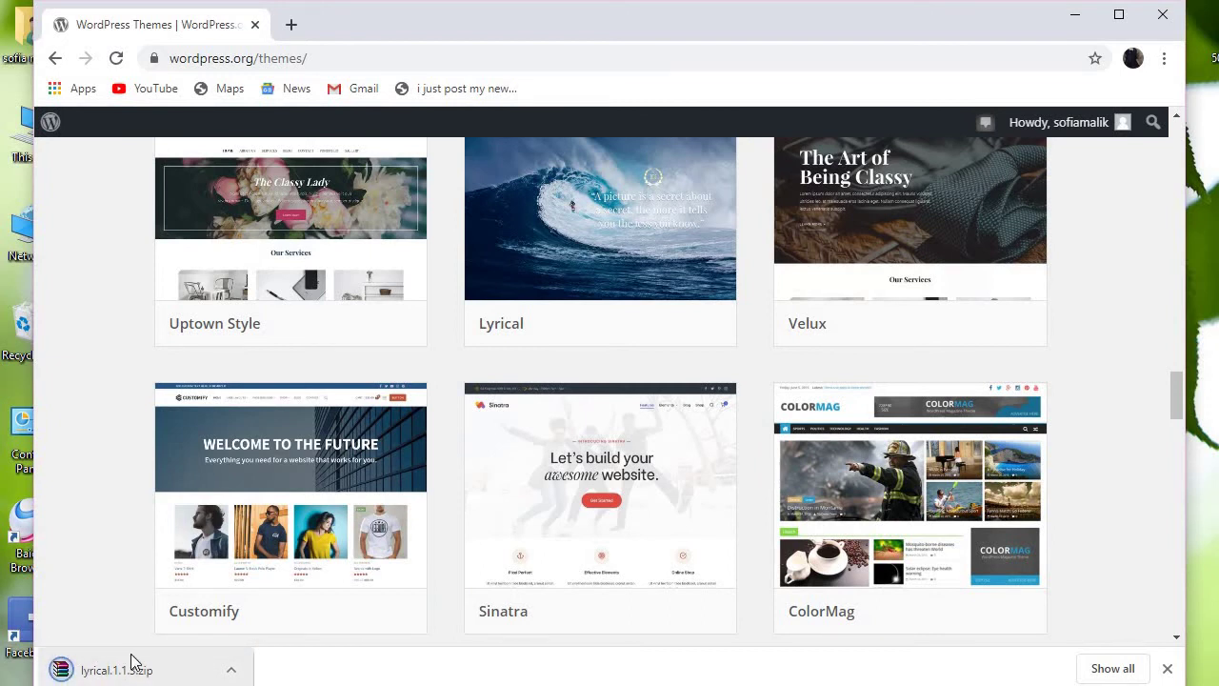
left_click(1075, 14)
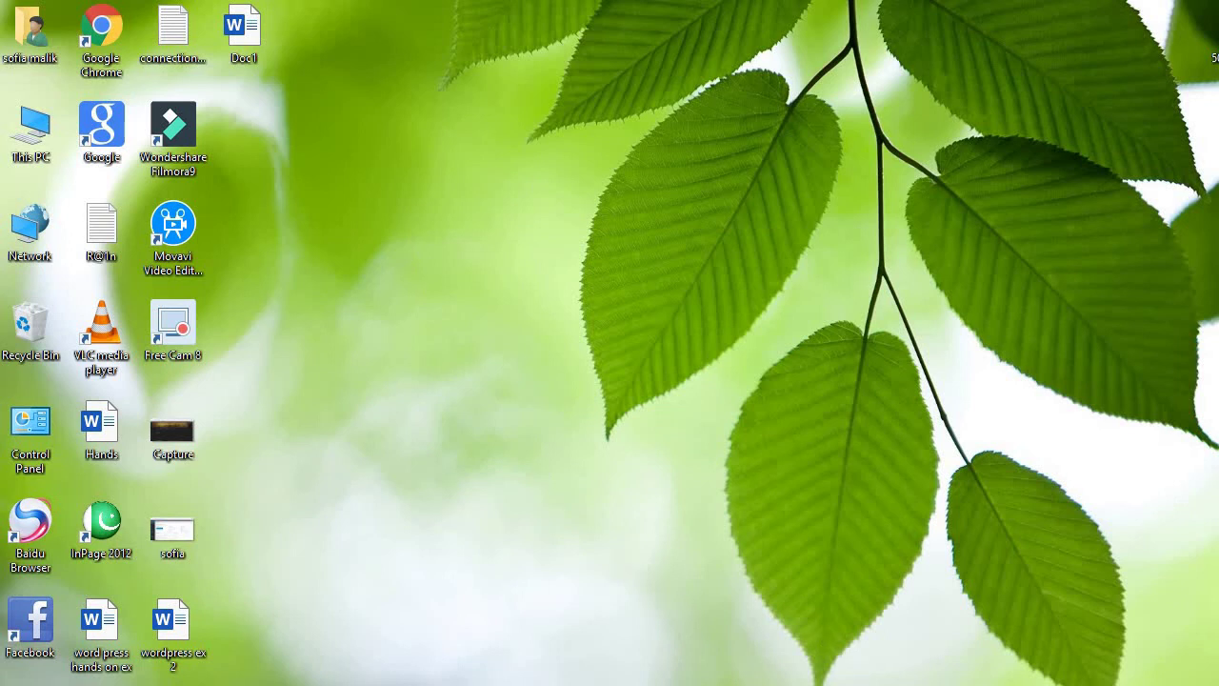
- Bring back the Add Themes admin window and go to Appearance > Themes
mouse_move(857, 681)
left_click(854, 657)
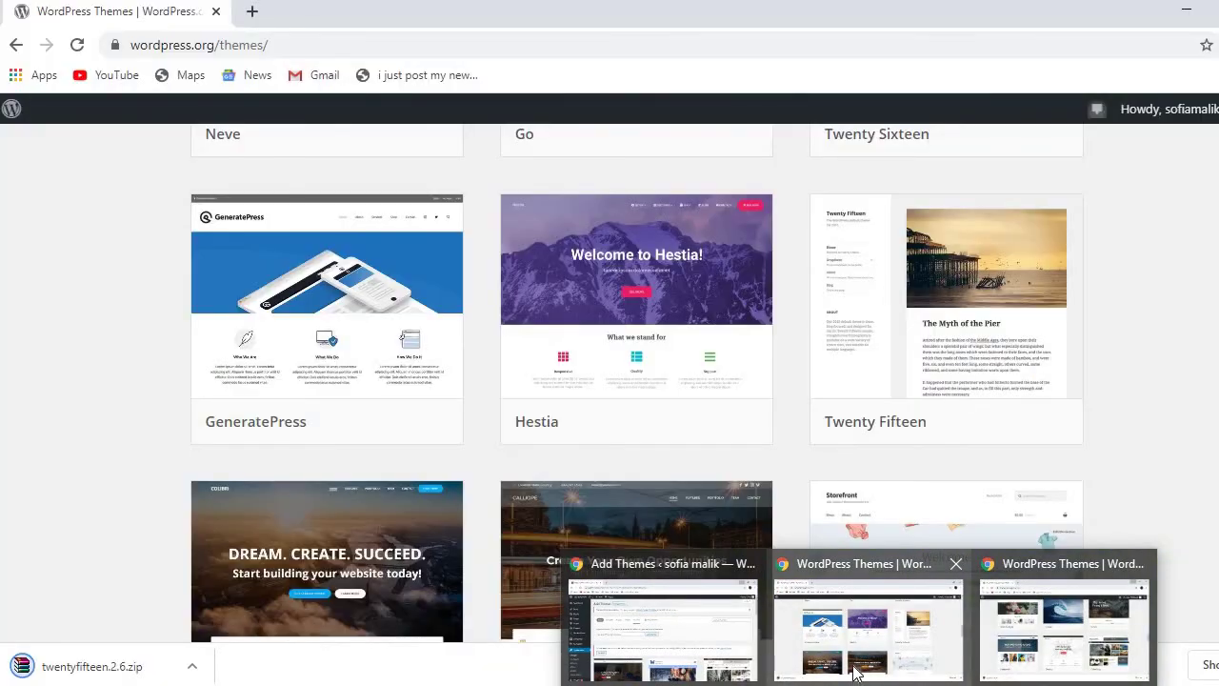
left_click(702, 653)
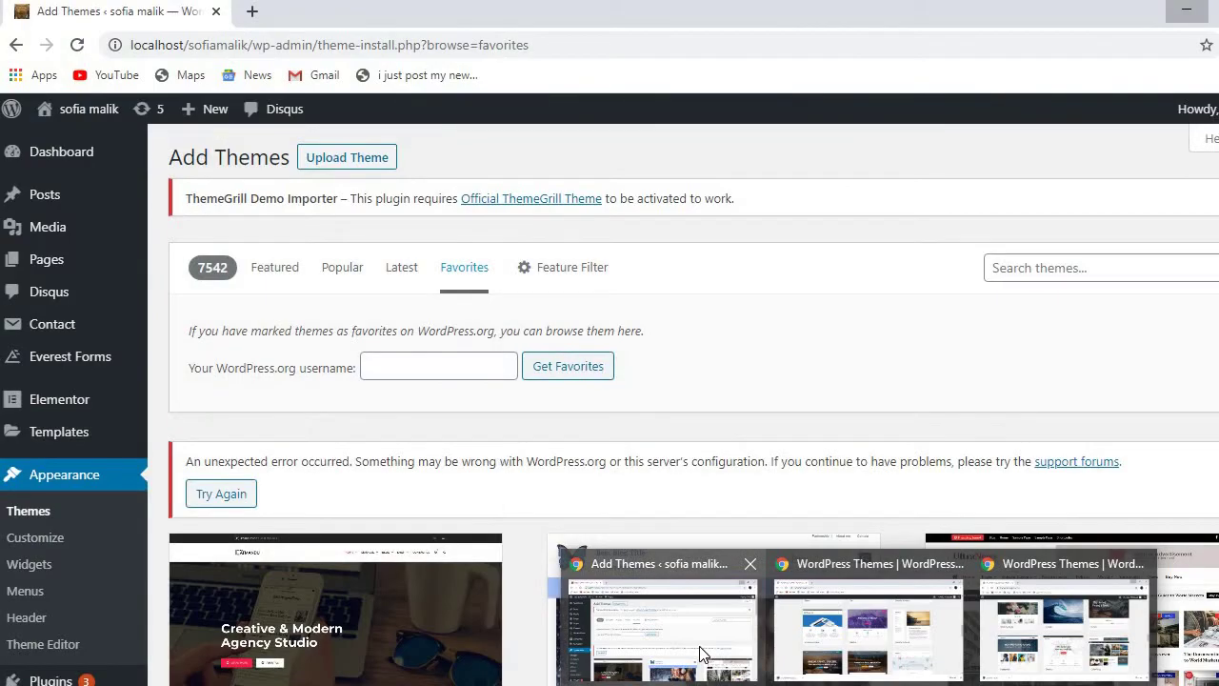
key("super+d")
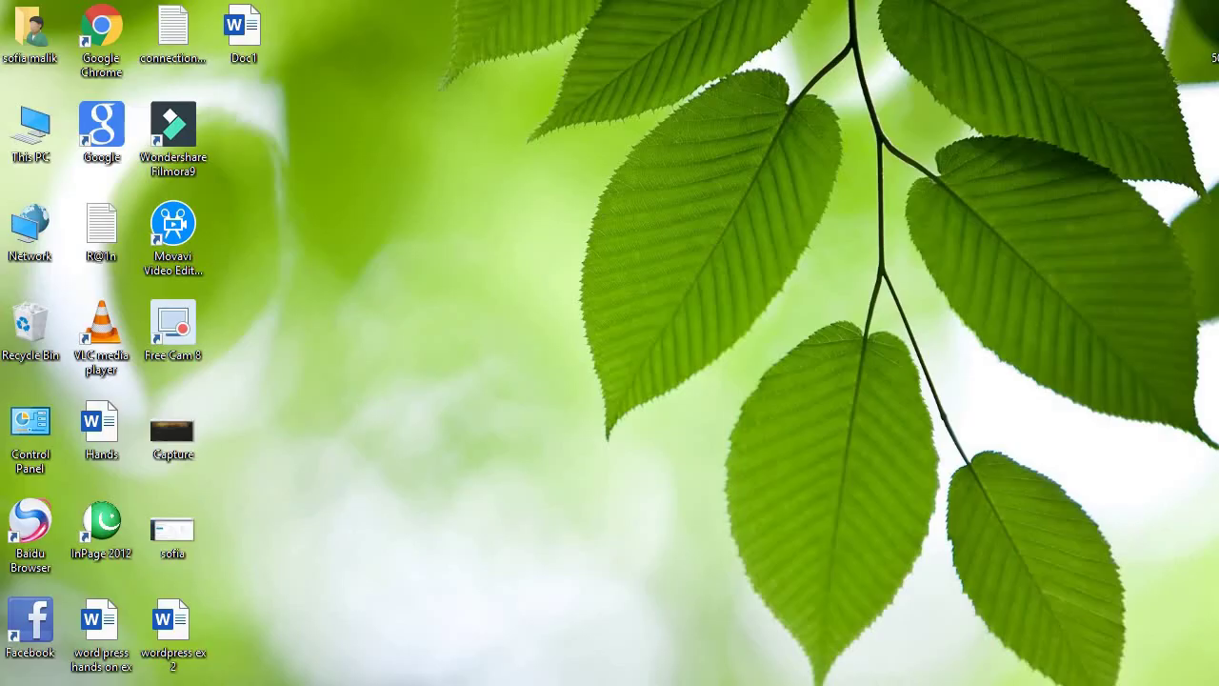
mouse_move(857, 680)
left_click(623, 657)
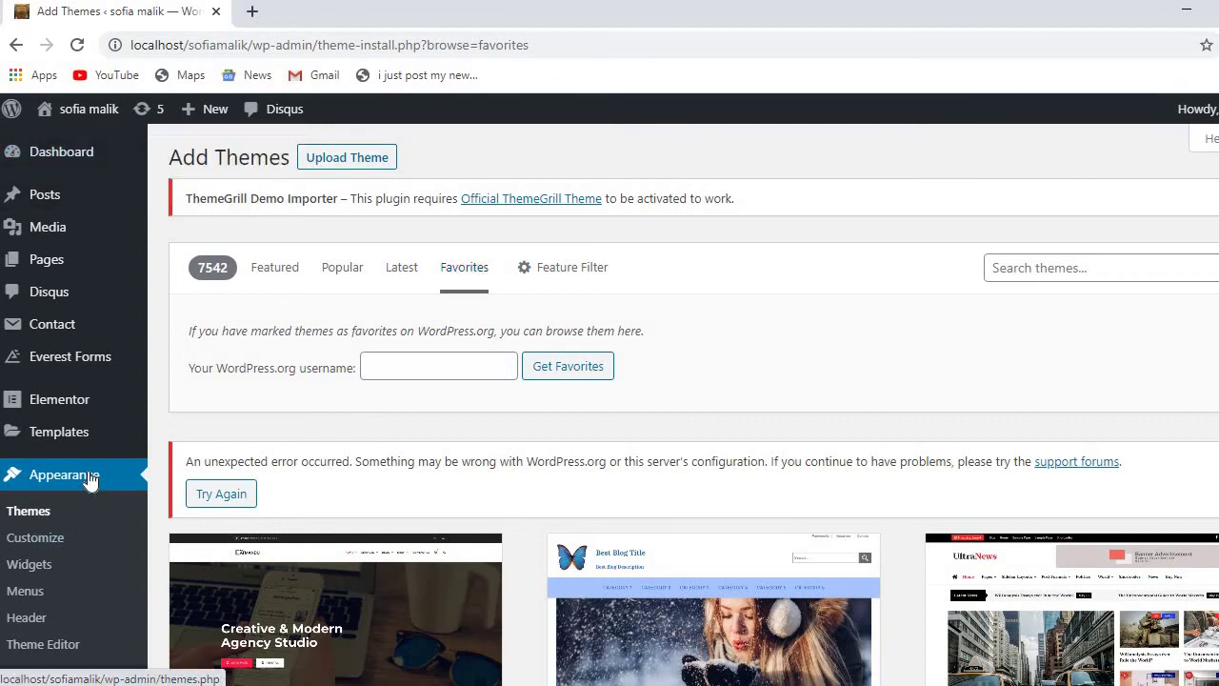
left_click(89, 481)
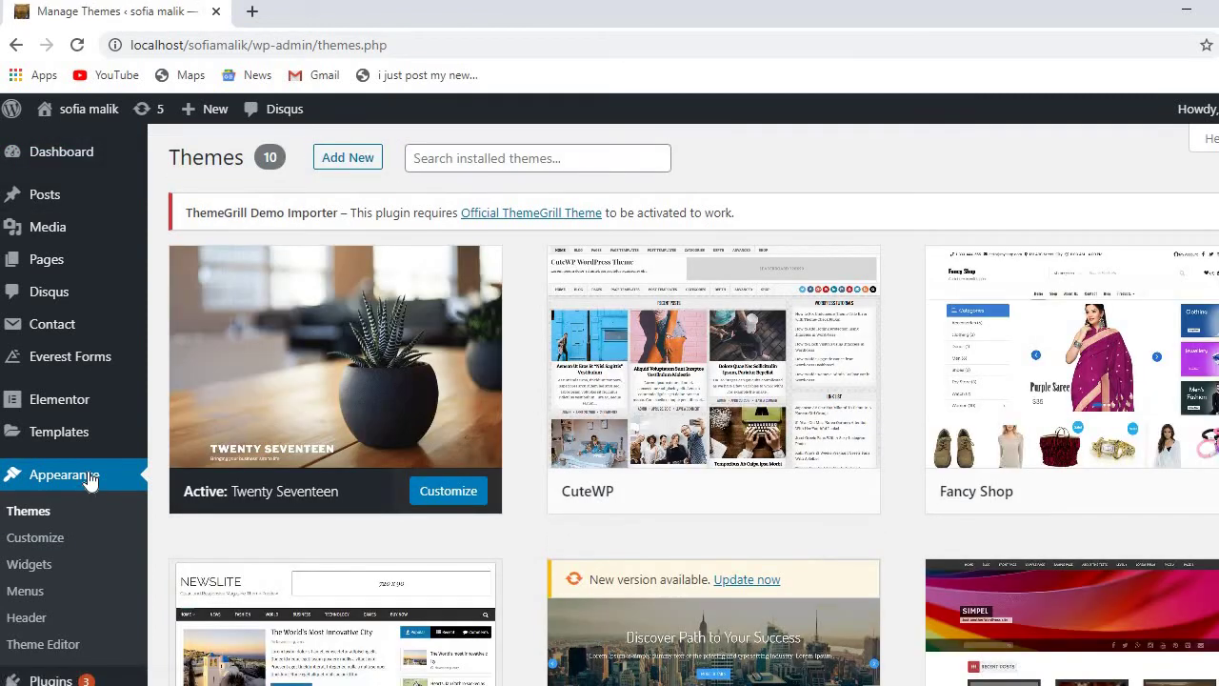
- Upload lyrical.1.1.3.zip from Downloads via Add New > Upload Theme and install it
left_click(330, 167)
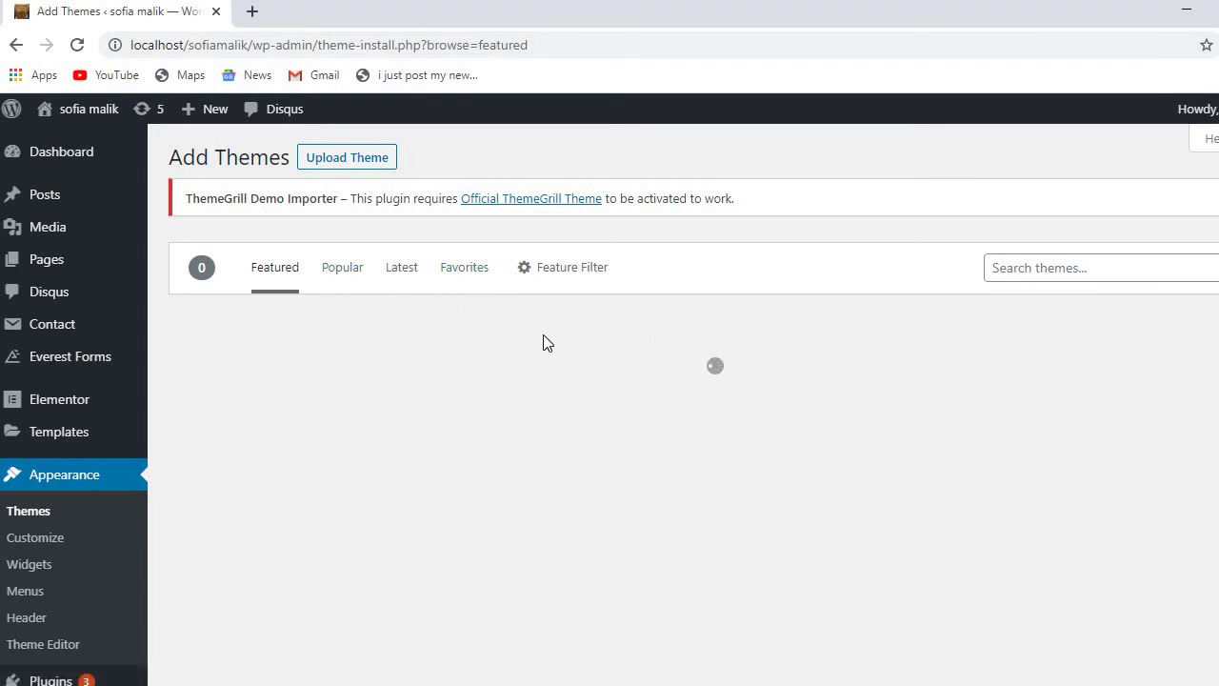
left_click(349, 158)
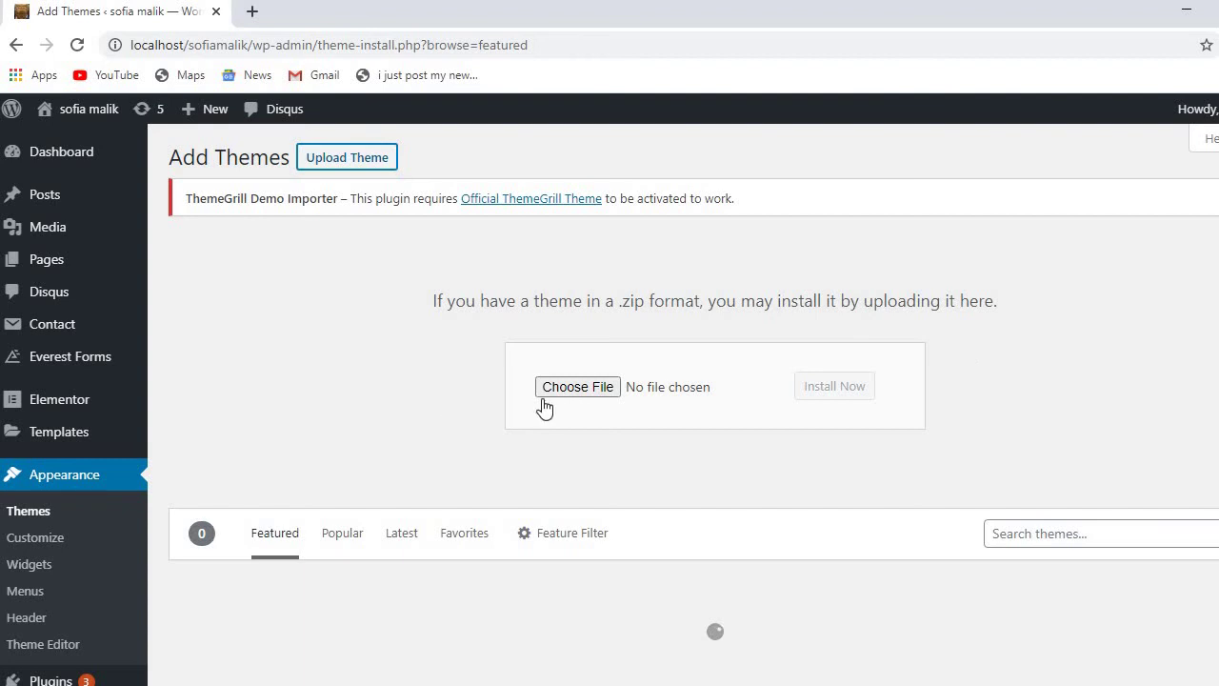
left_click(572, 387)
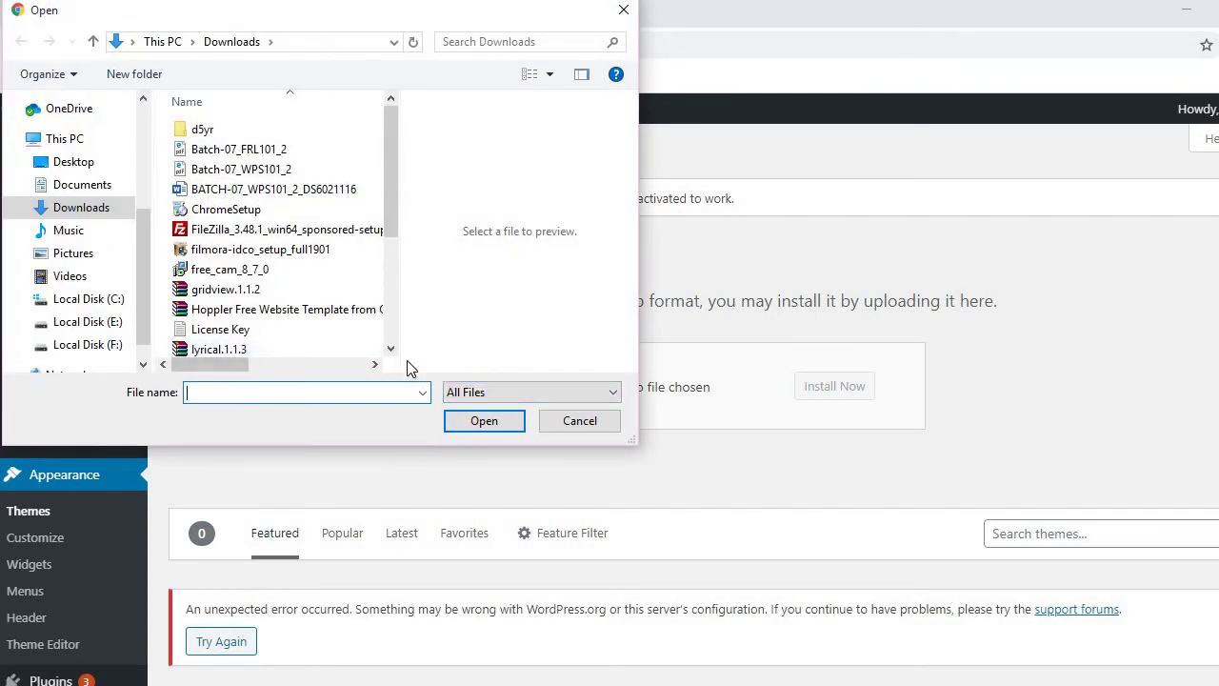
left_click(391, 350)
left_click(391, 349)
left_click(391, 349)
left_click(391, 349)
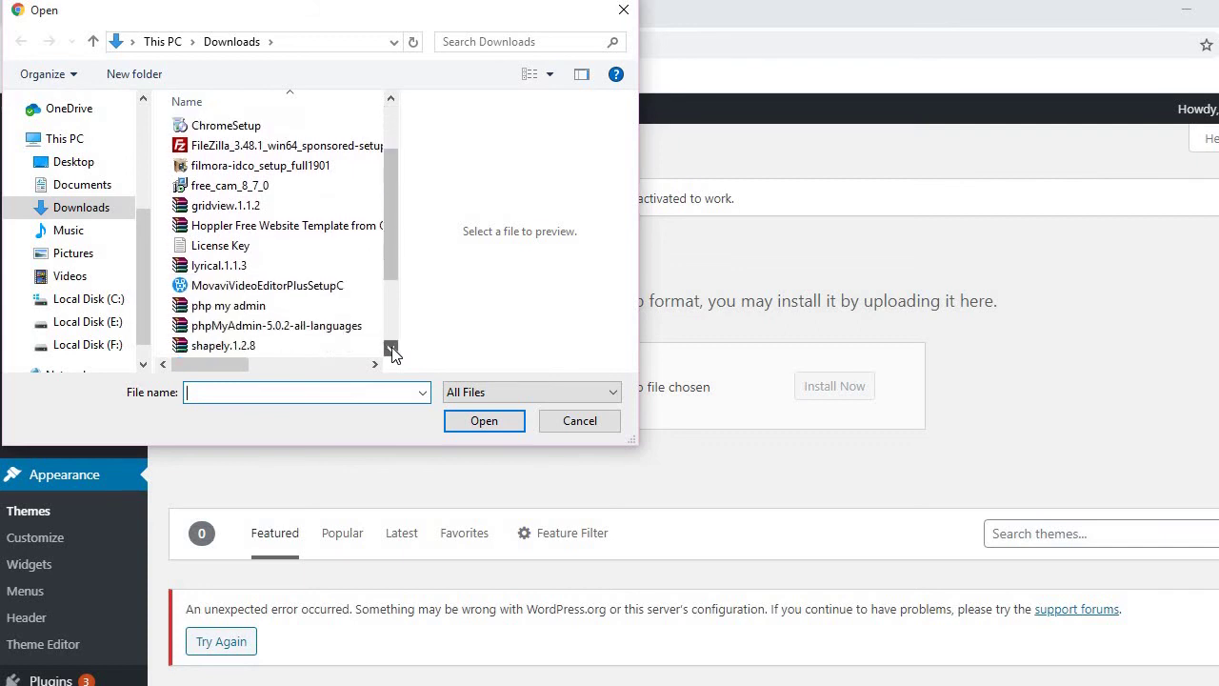
left_click(391, 349)
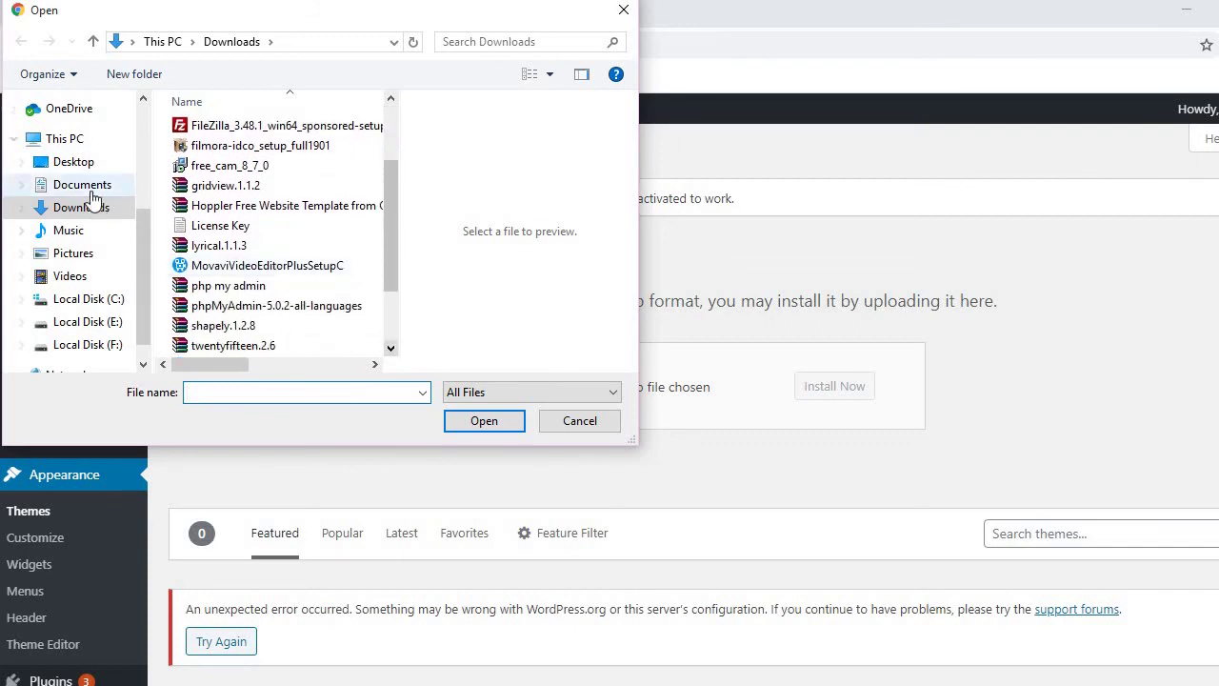
left_click(226, 247)
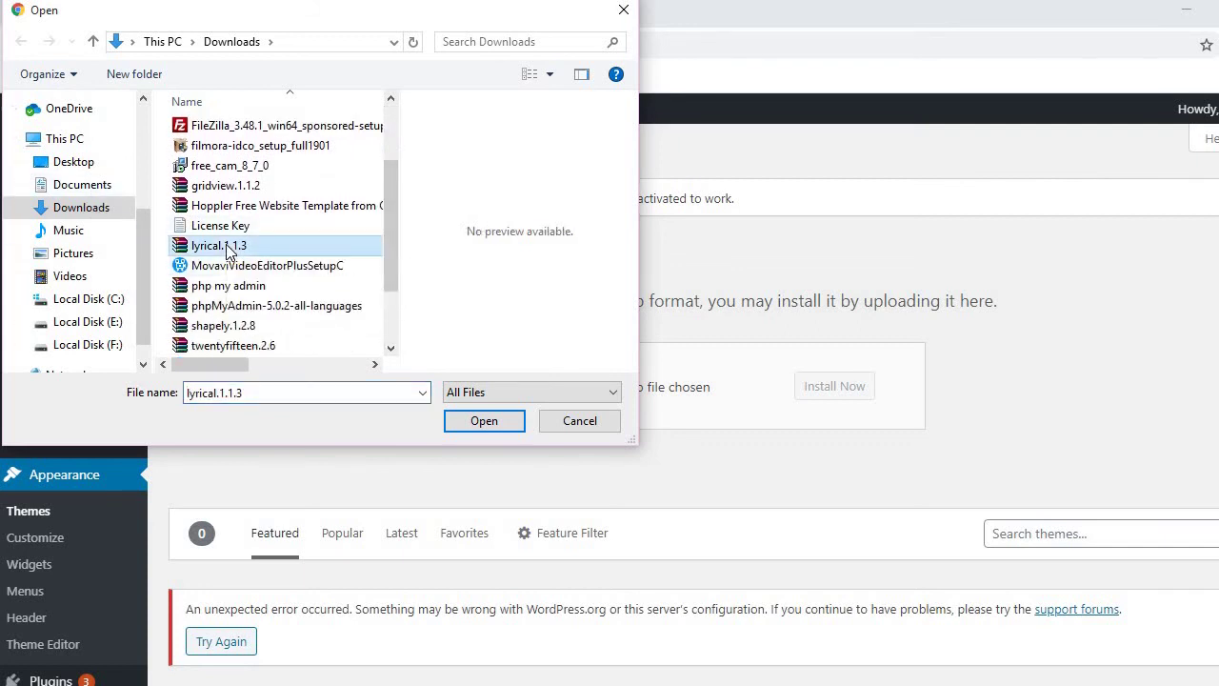
left_click(475, 419)
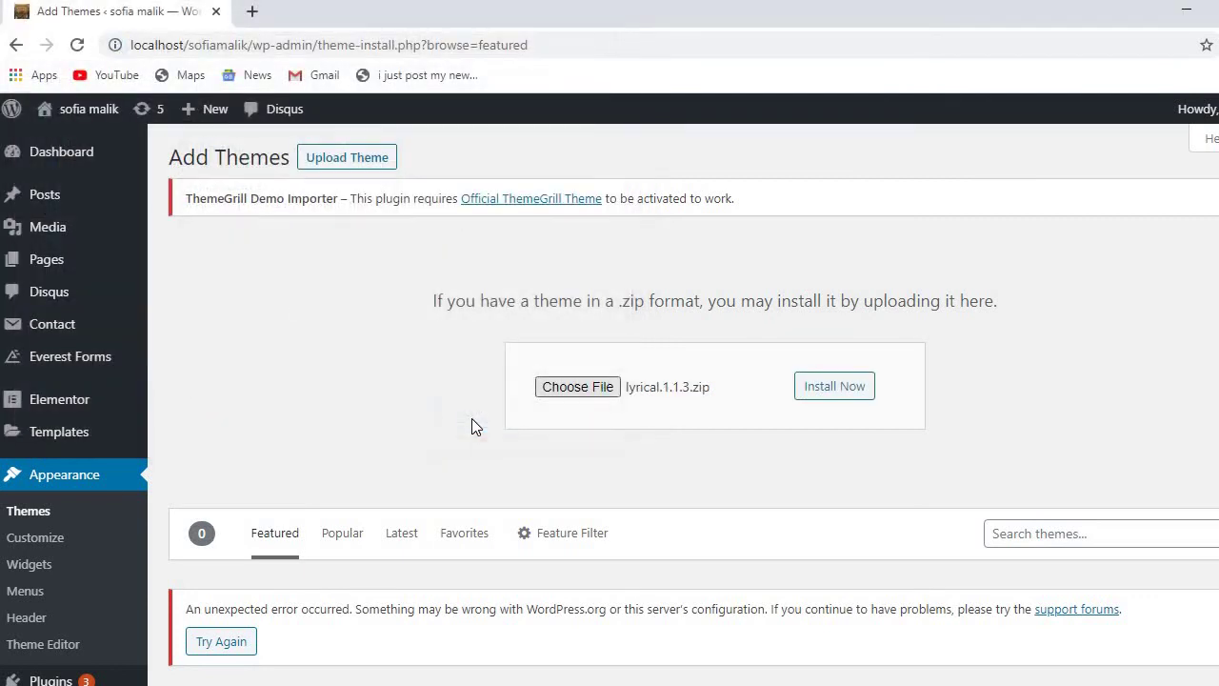
left_click(812, 392)
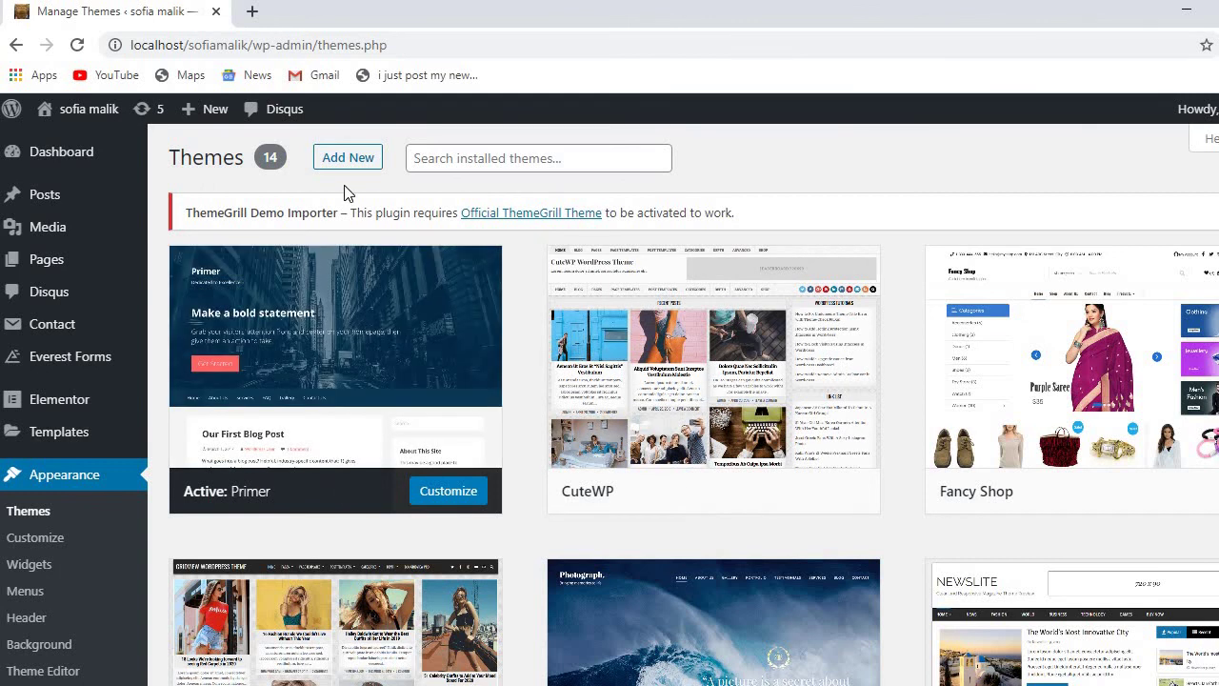
- Visit the live site's front page from the admin bar
left_click(99, 108)
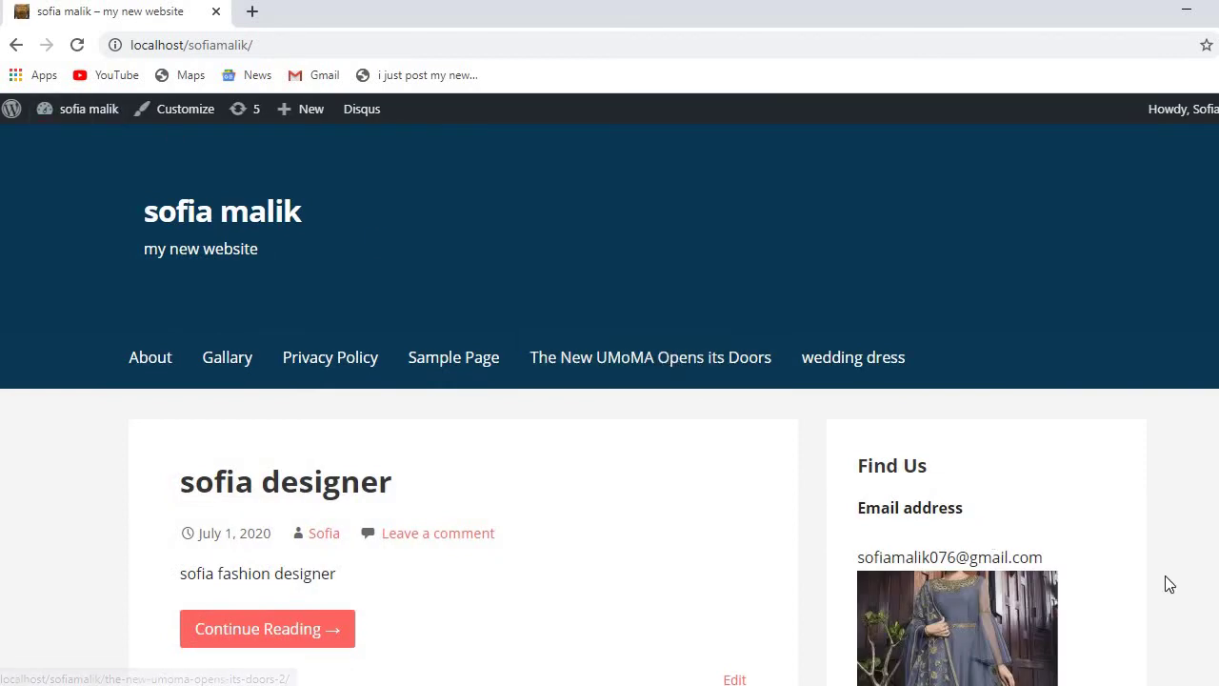
- Scroll the Primer-themed front page down to the footer credit and back to the top
scroll(609, 409, "down", 4)
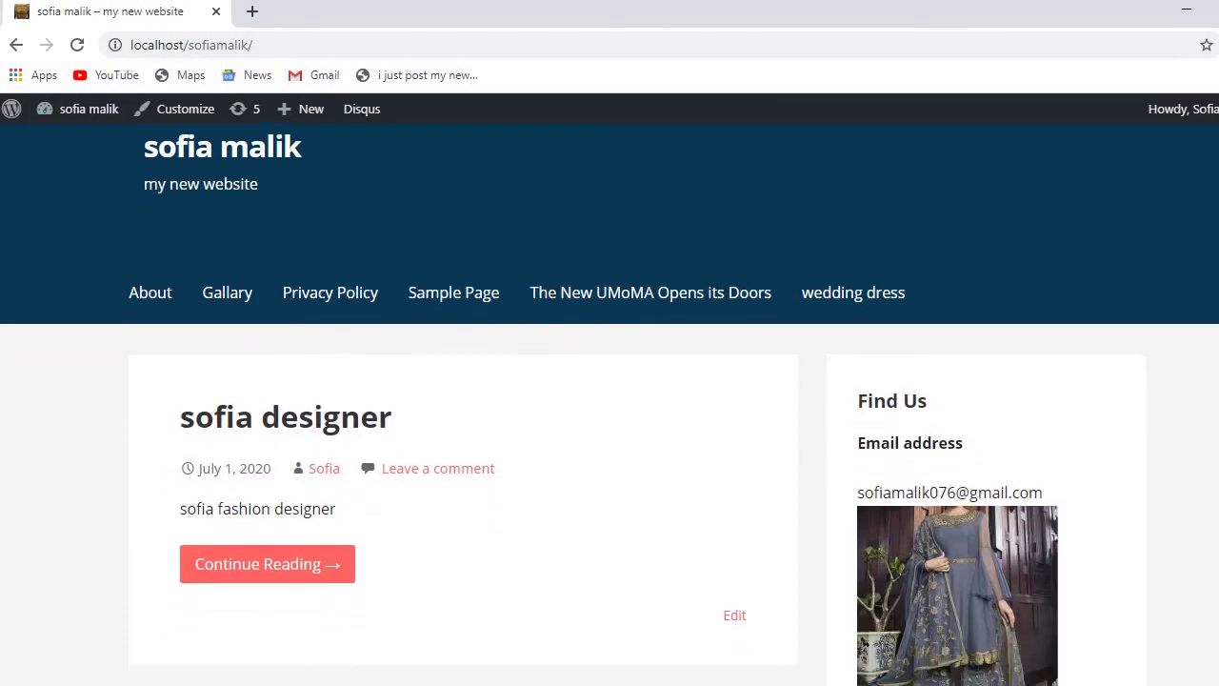
scroll(610, 409, "down", 5)
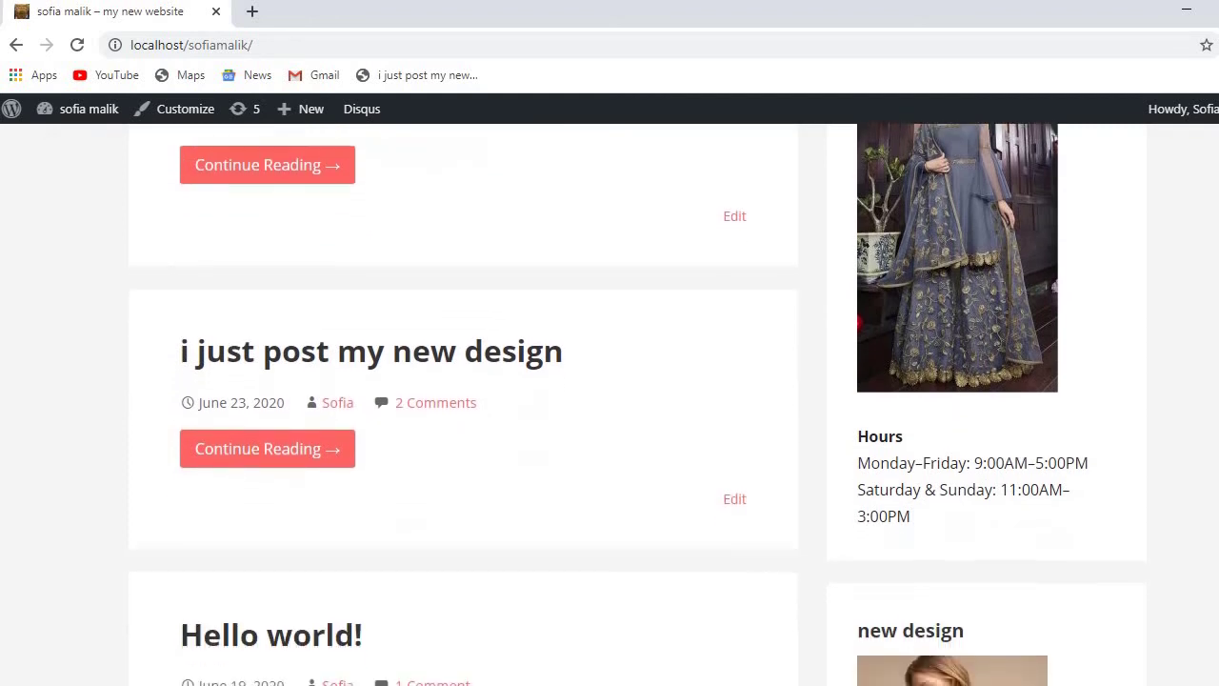
scroll(610, 410, "down", 1)
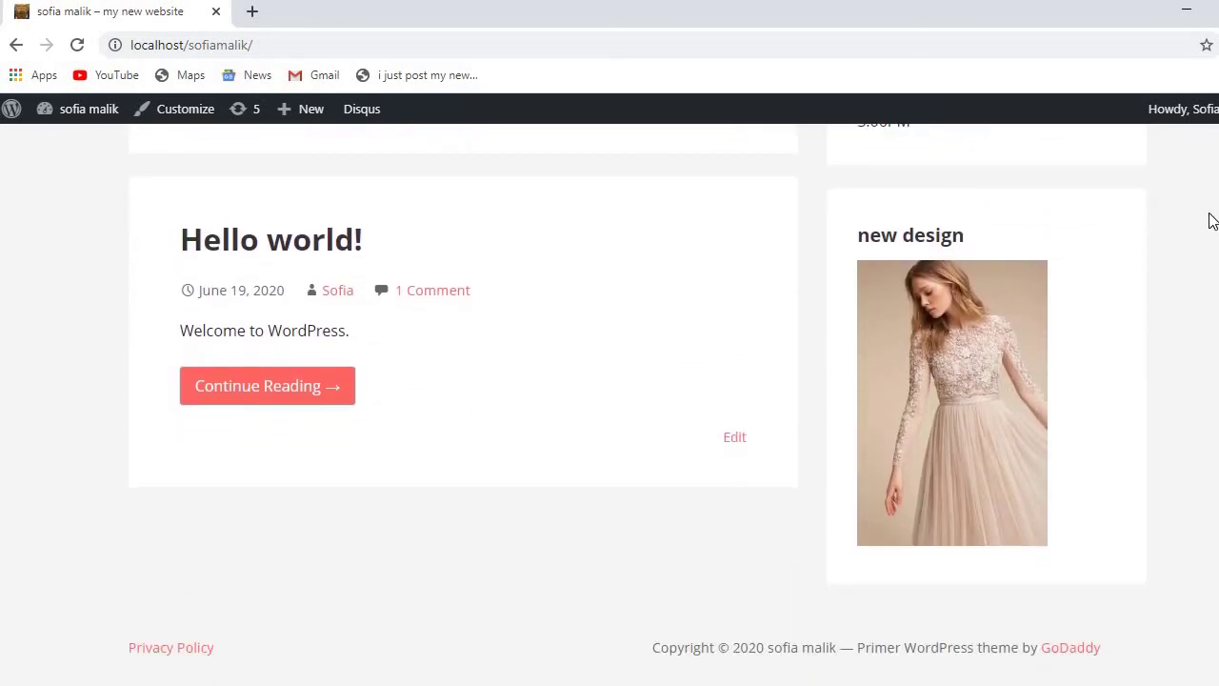
scroll(609, 409, "up", 7)
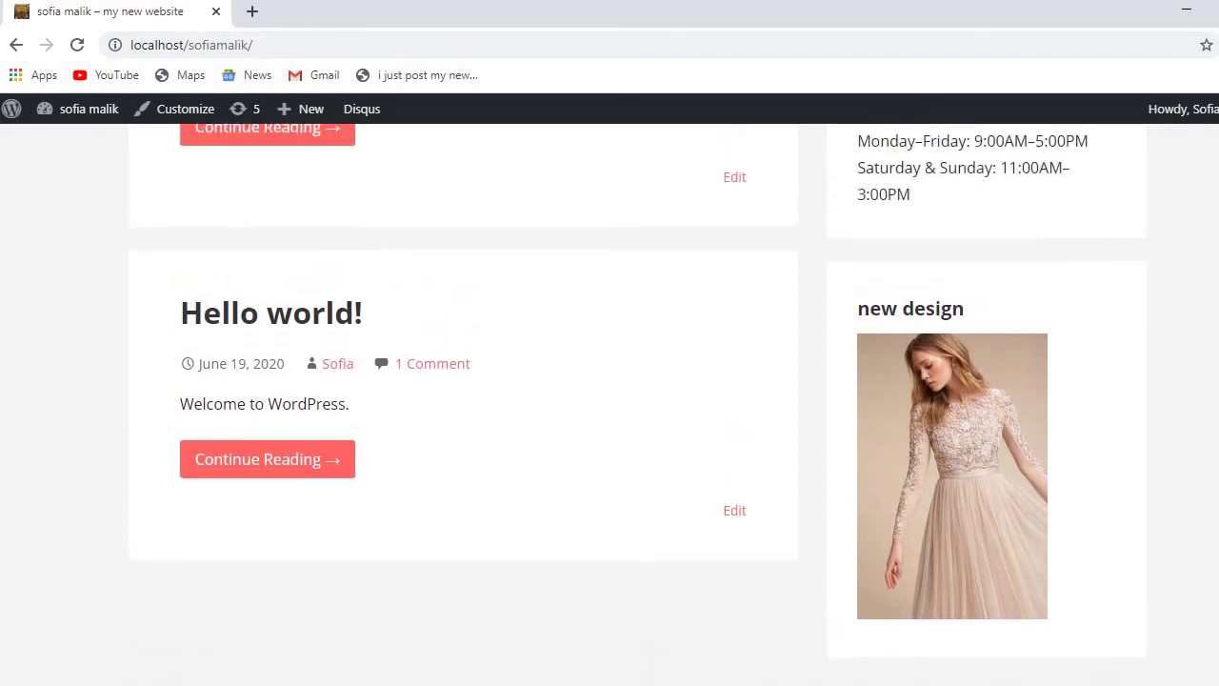
scroll(609, 404, "up", 3)
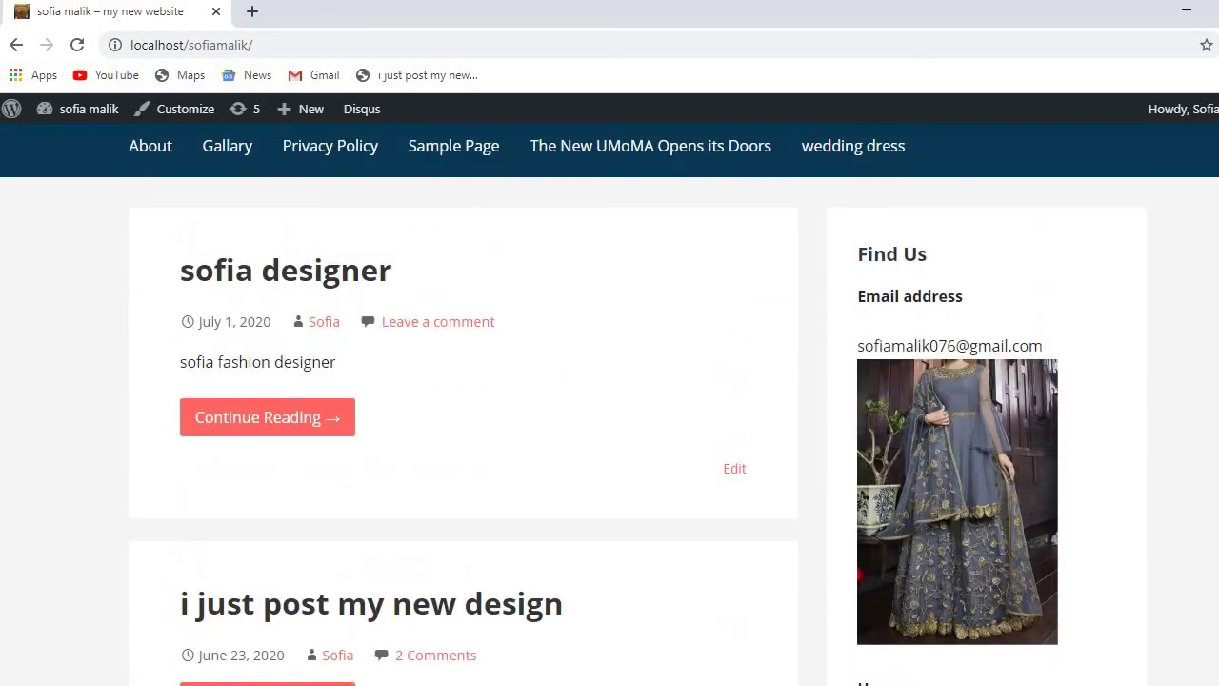